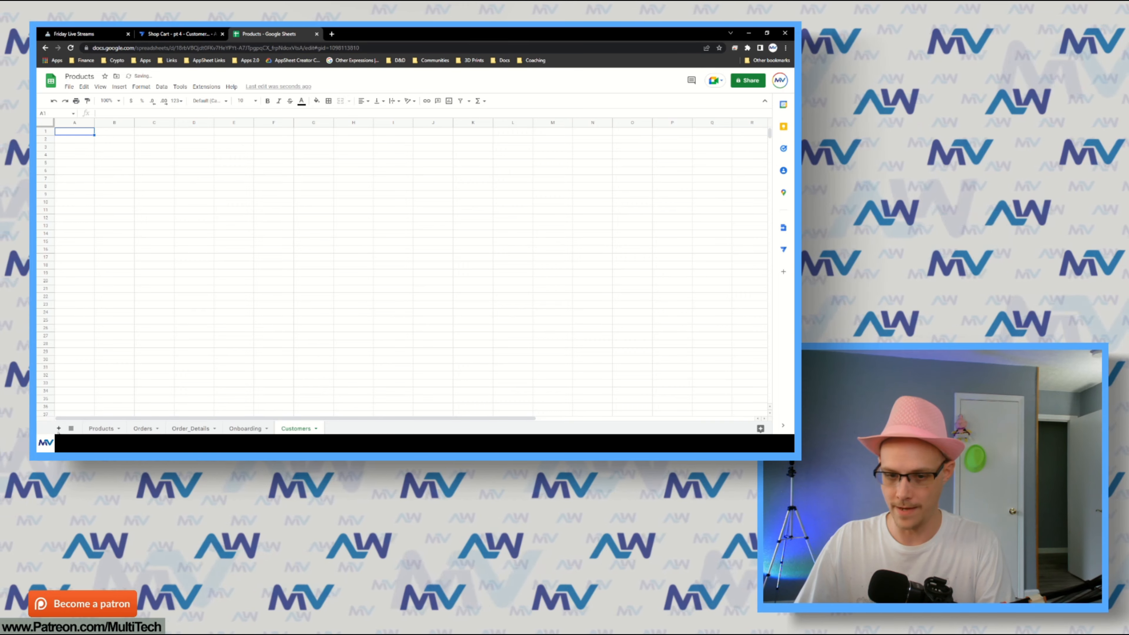
- Add a new sheet to the Products spreadsheet and name it Customer_Products
click(58, 429)
double_click(342, 429)
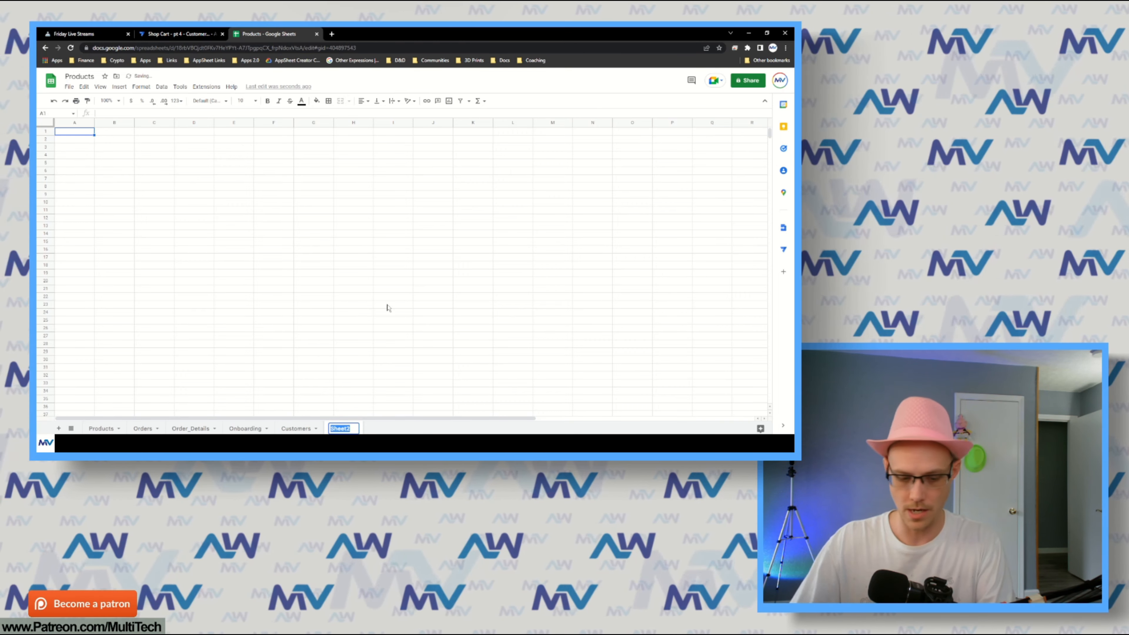
text(Customer_Products)
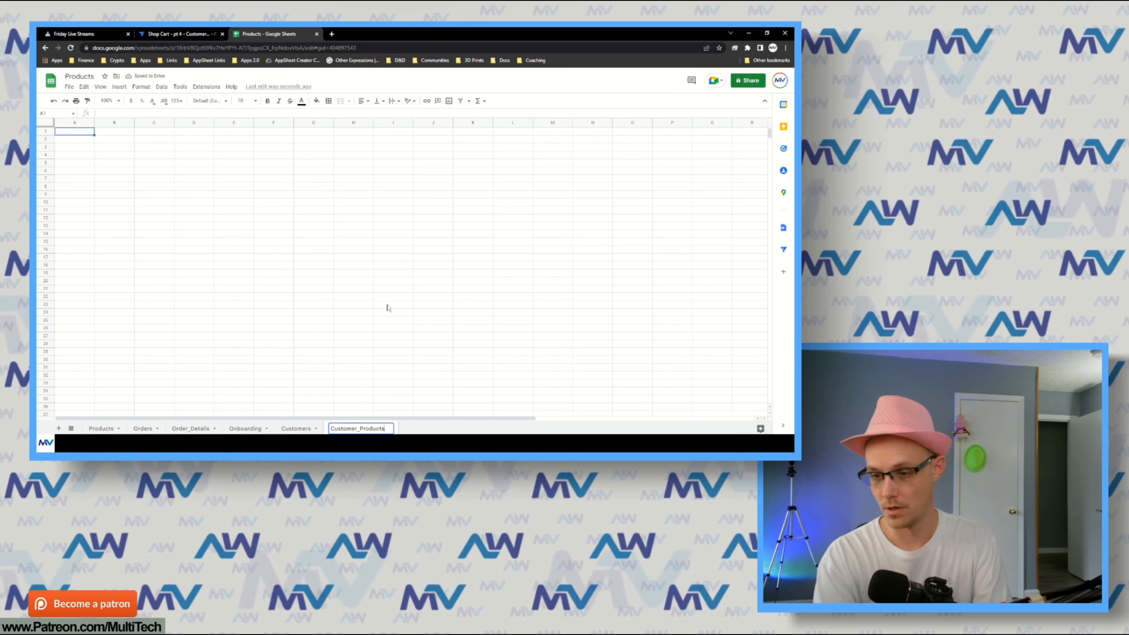
key(Return)
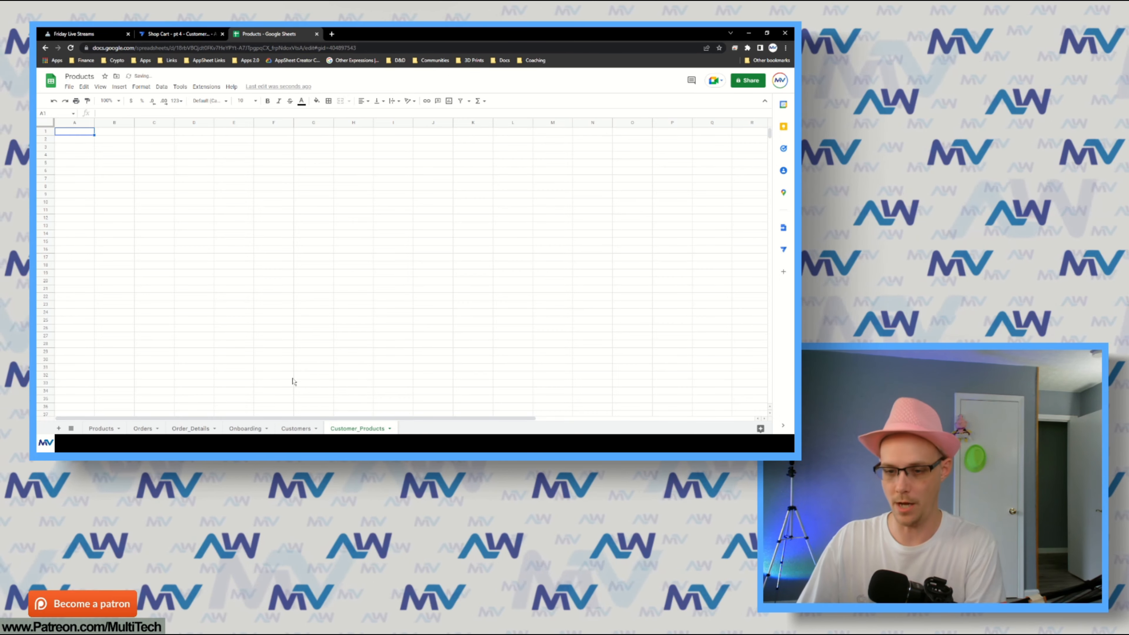
- Return to the Customers sheet, and open the bookmarked AppSheet Template Tables spreadsheet in a new browser tab
click(295, 429)
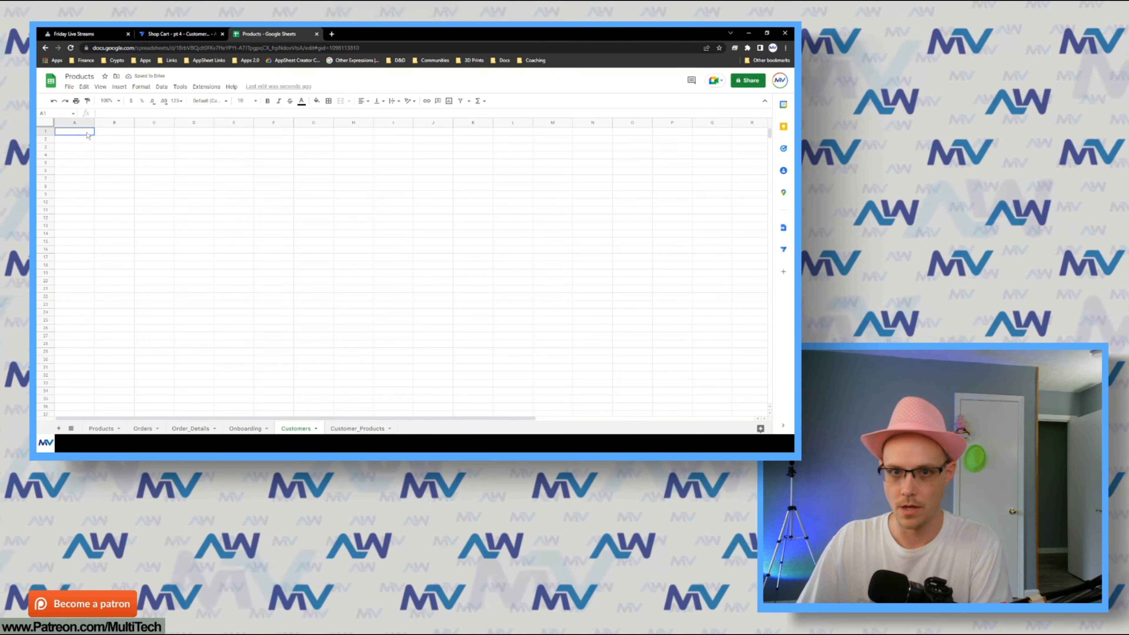
click(332, 34)
click(146, 60)
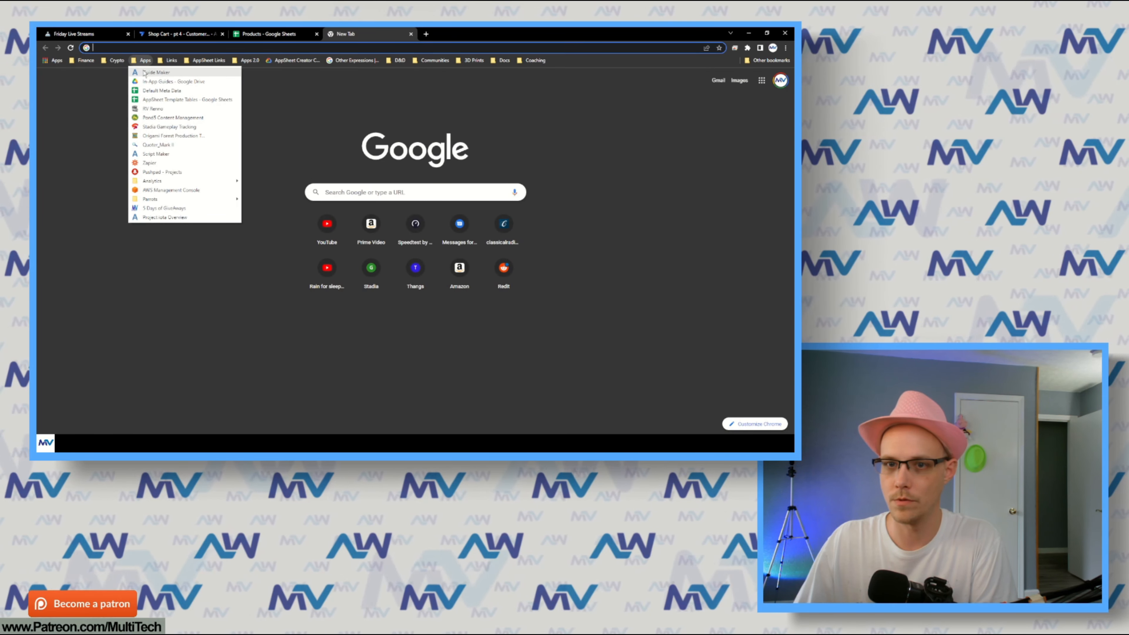
click(149, 90)
click(146, 60)
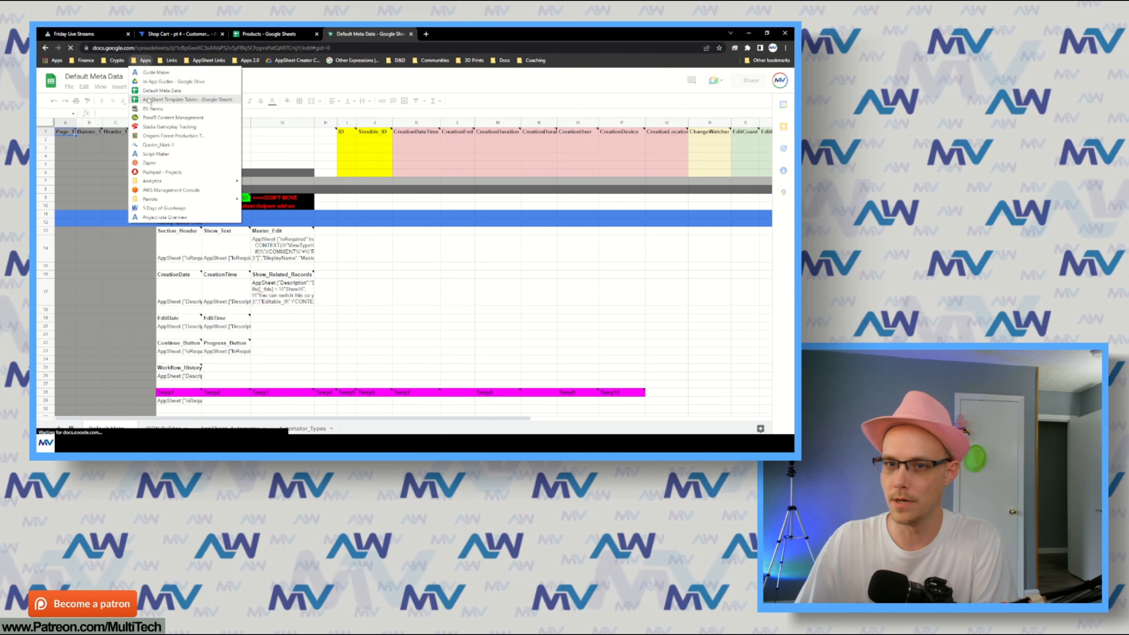
click(151, 99)
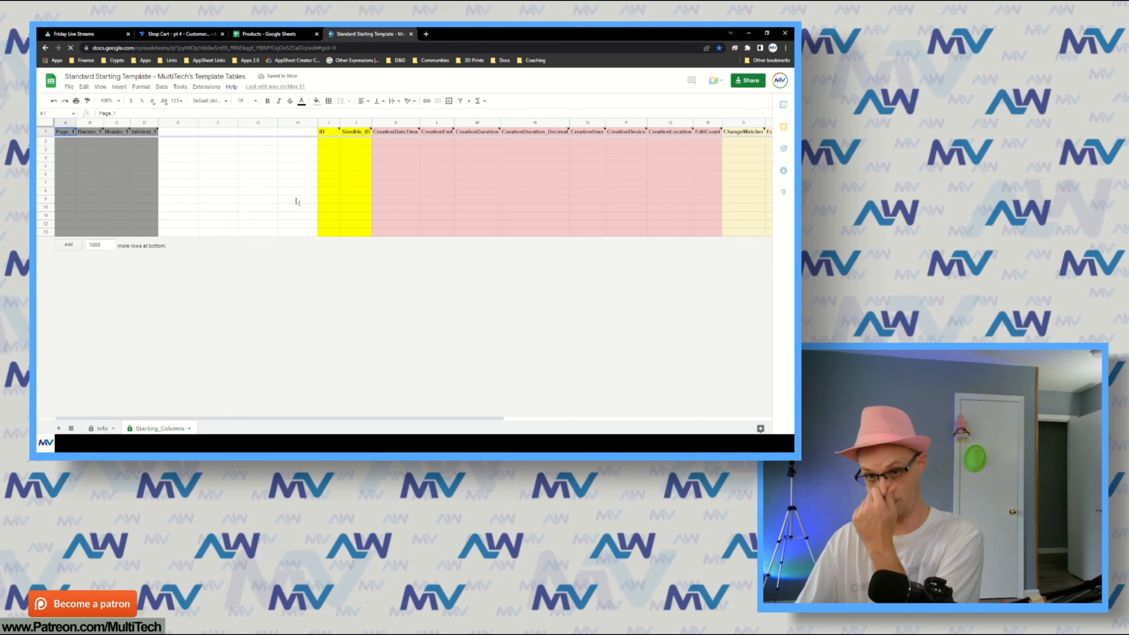
- Copy the entire Starting_Columns template sheet and paste it into the Customers sheet of the Products spreadsheet, starting at A1
text(aa)
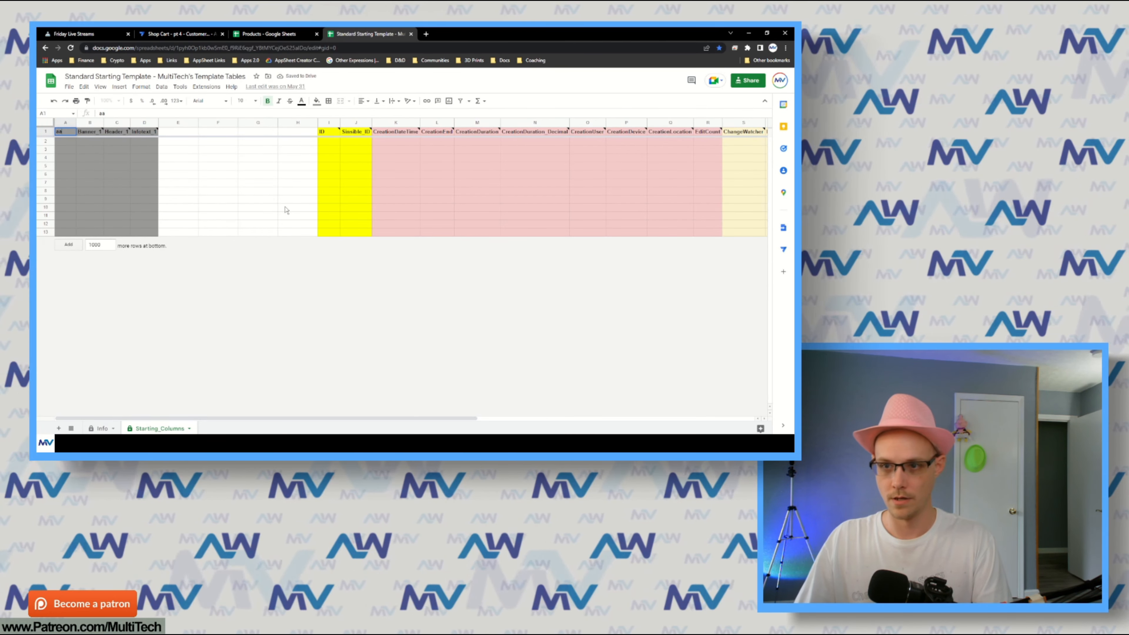
click(286, 208)
key(ctrl+a)
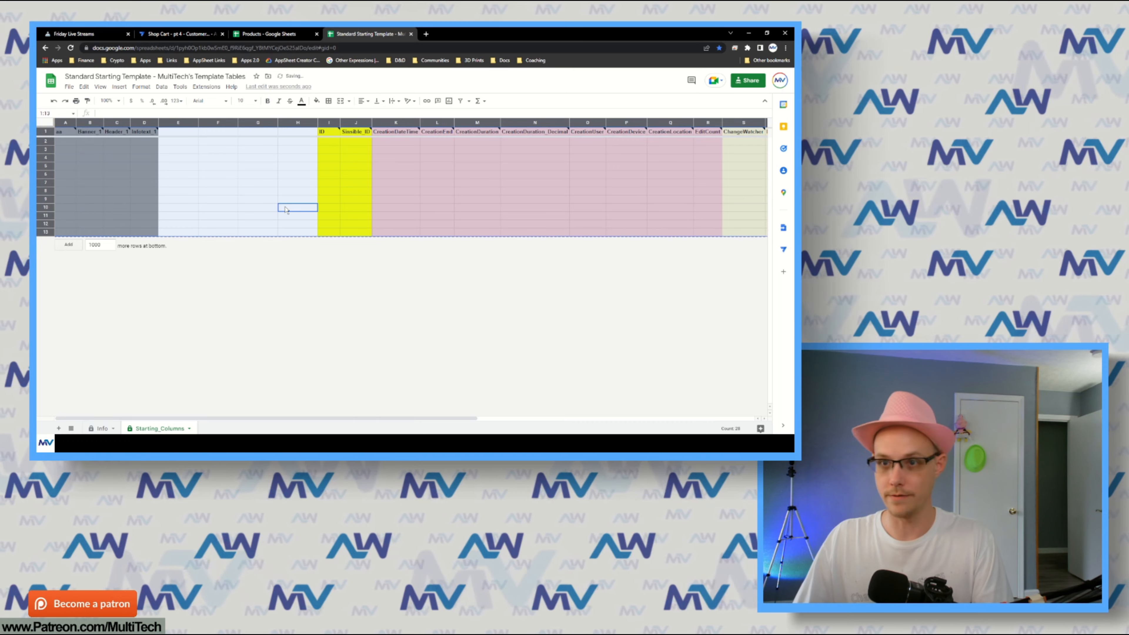
click(269, 33)
key(ctrl+v)
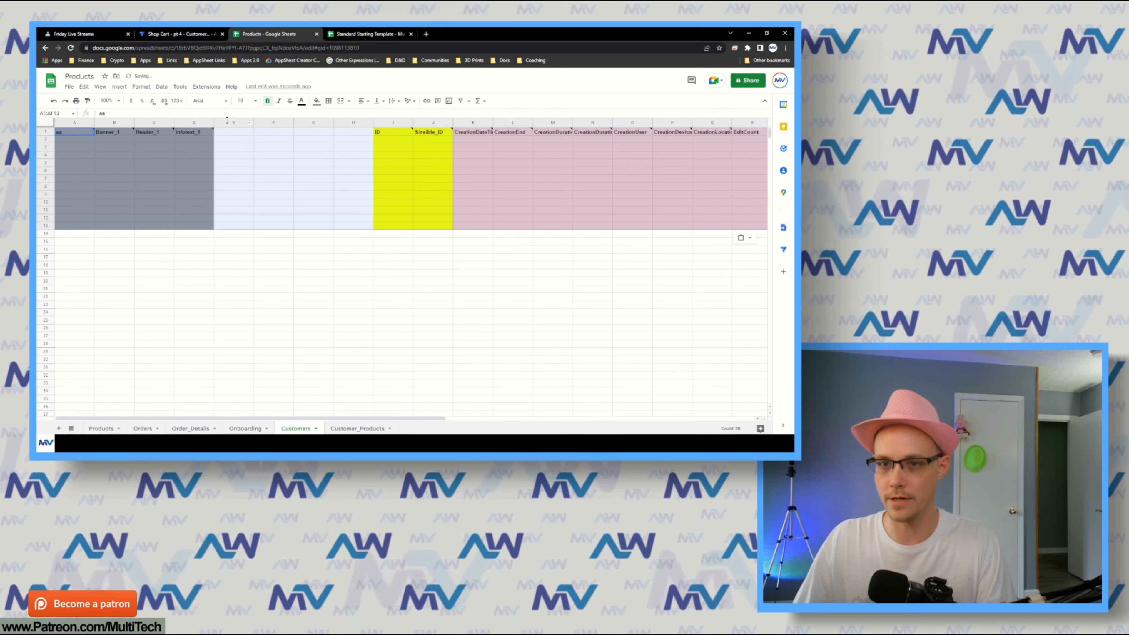
- Crop the Customers sheet to the pasted selection with the Crop Sheet extension
click(205, 86)
mouse_move(264, 185)
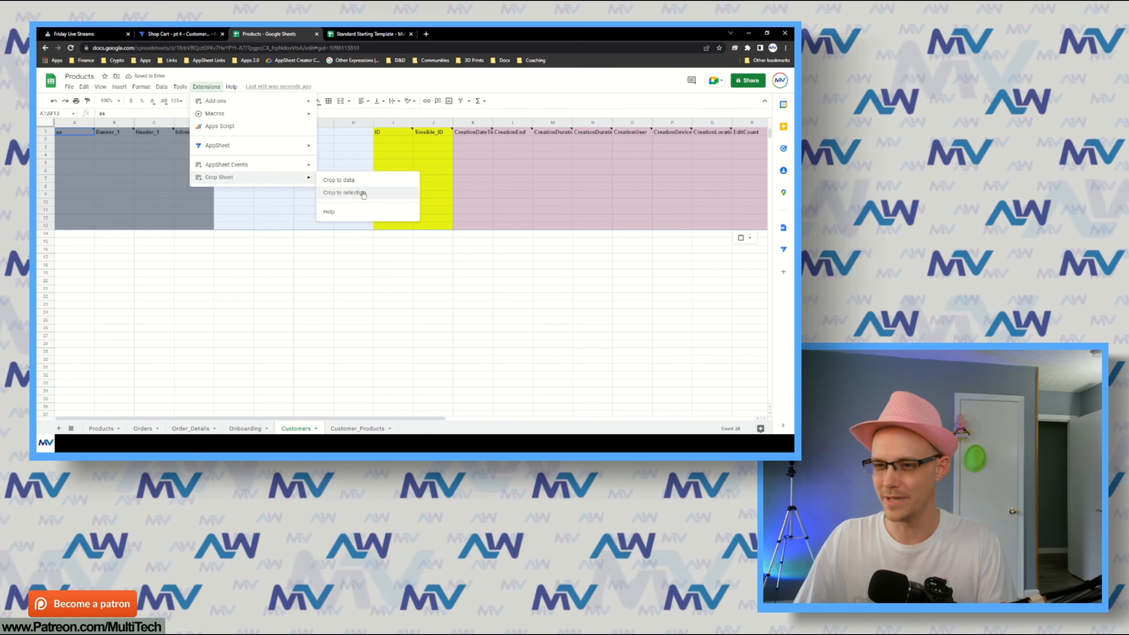
click(344, 192)
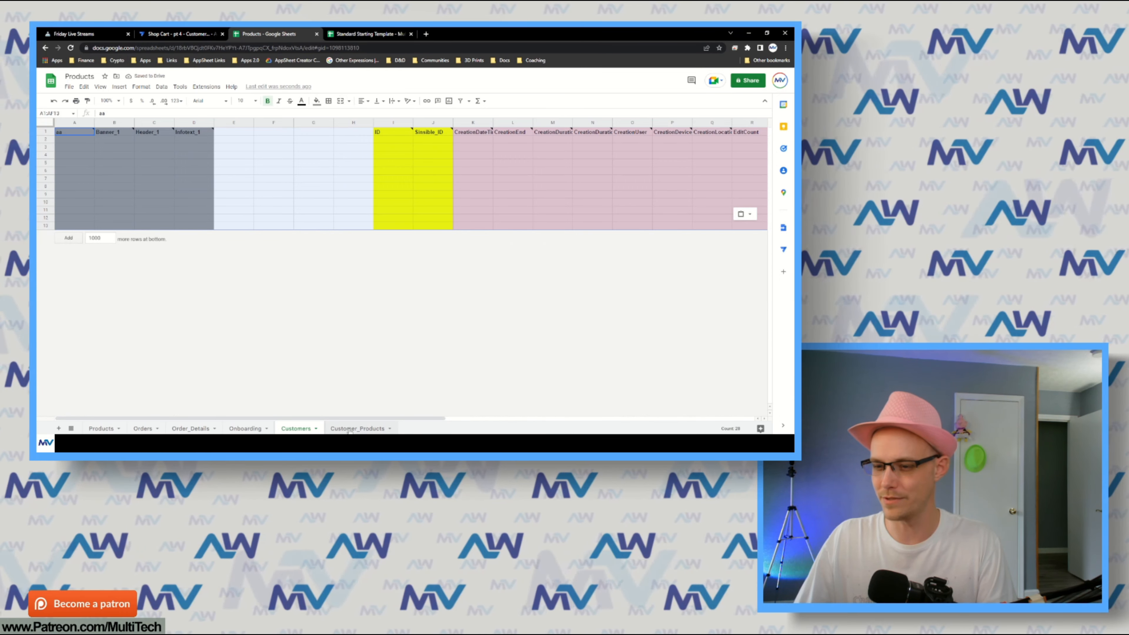
- Paste the copied template columns into Customer_Products at A1 and crop that sheet to the selection
click(351, 428)
click(218, 87)
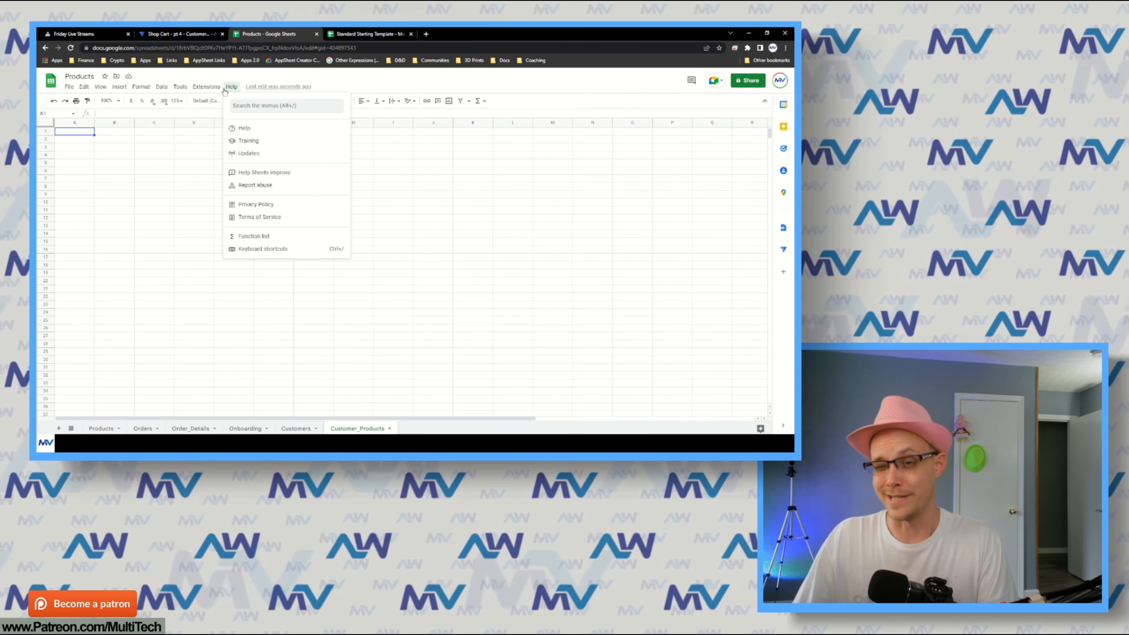
mouse_move(291, 178)
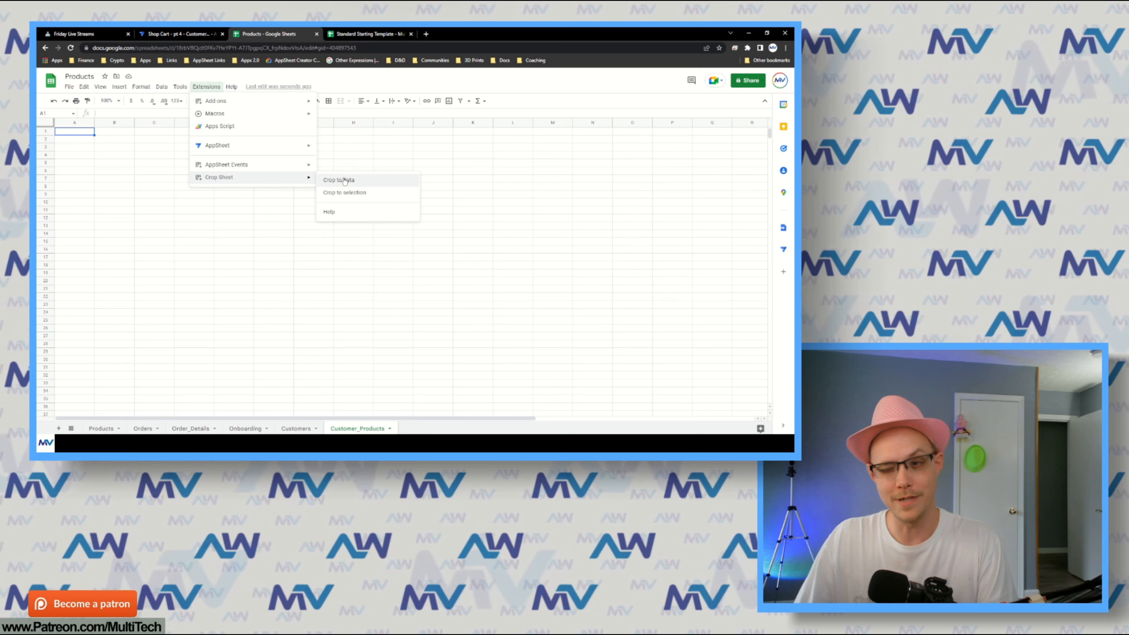
click(79, 134)
key(ctrl+v)
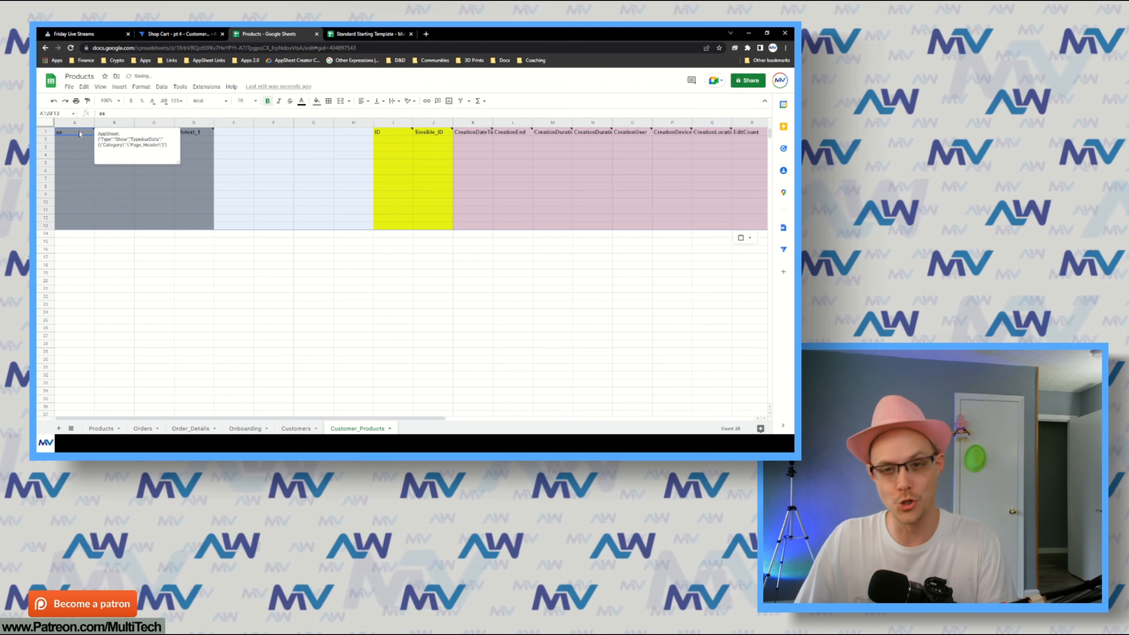
click(207, 86)
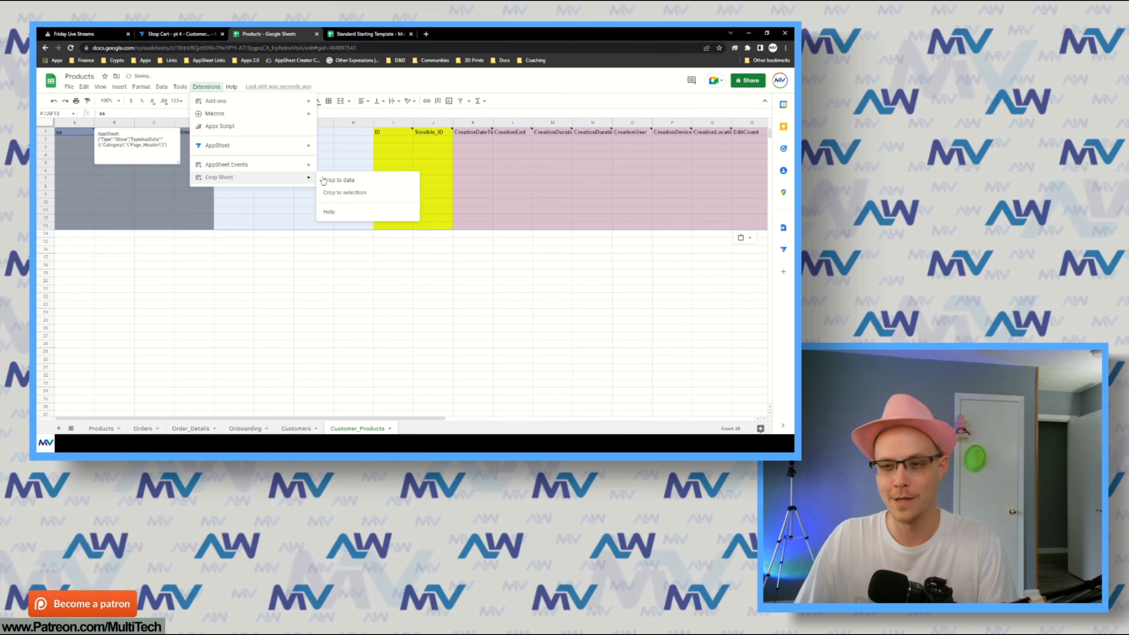
click(354, 199)
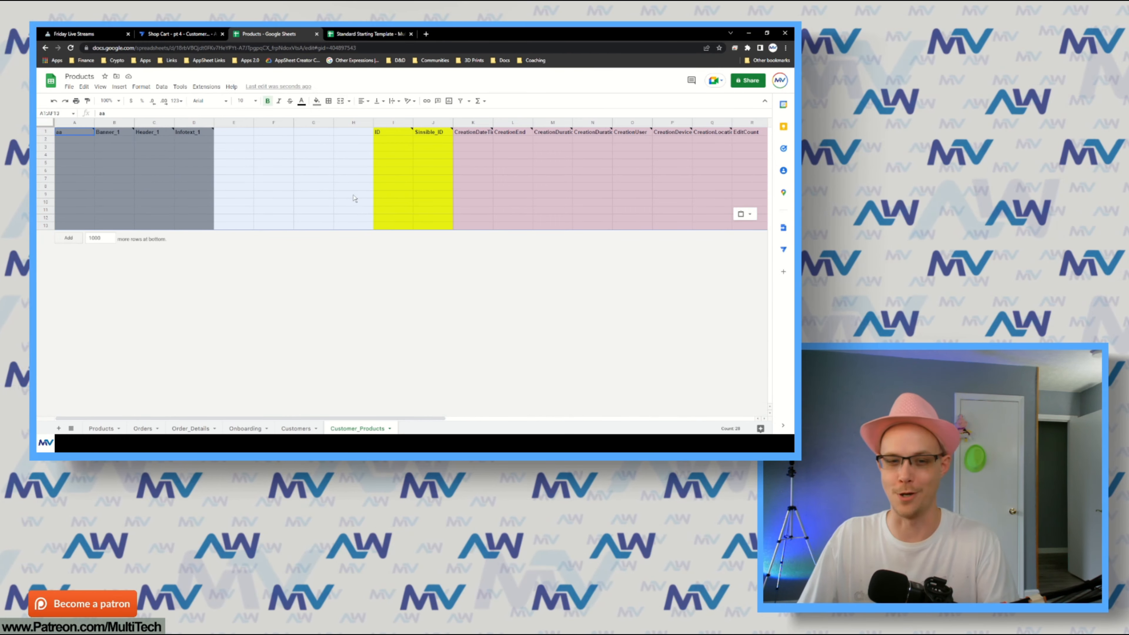
click(325, 194)
- Freeze the first row of the Customers sheet
click(302, 428)
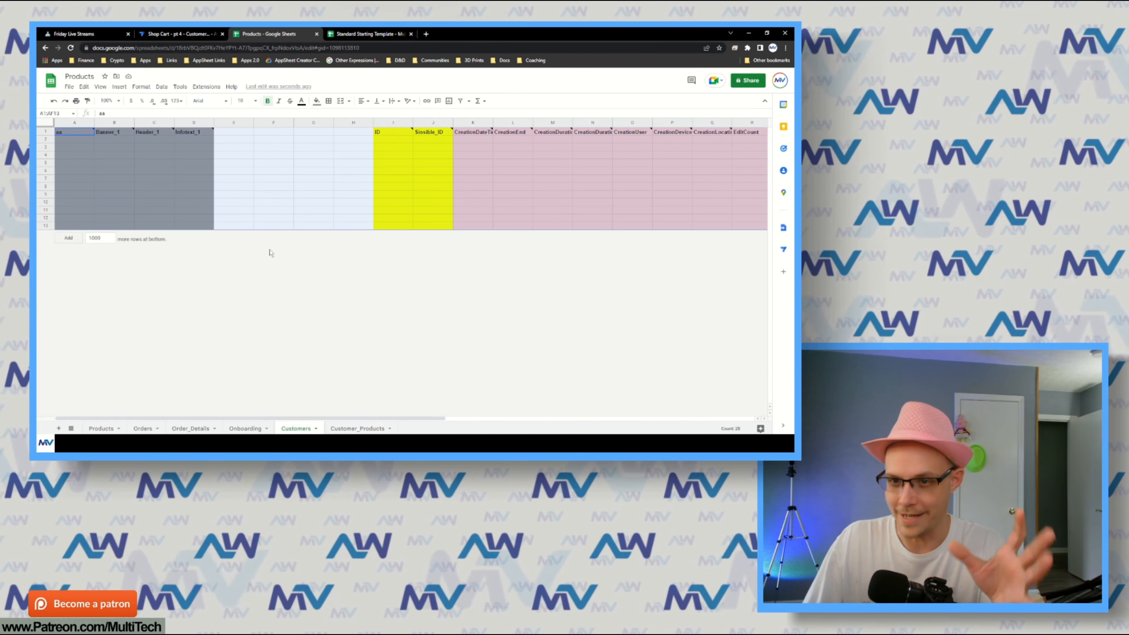
click(233, 194)
click(100, 86)
mouse_move(133, 114)
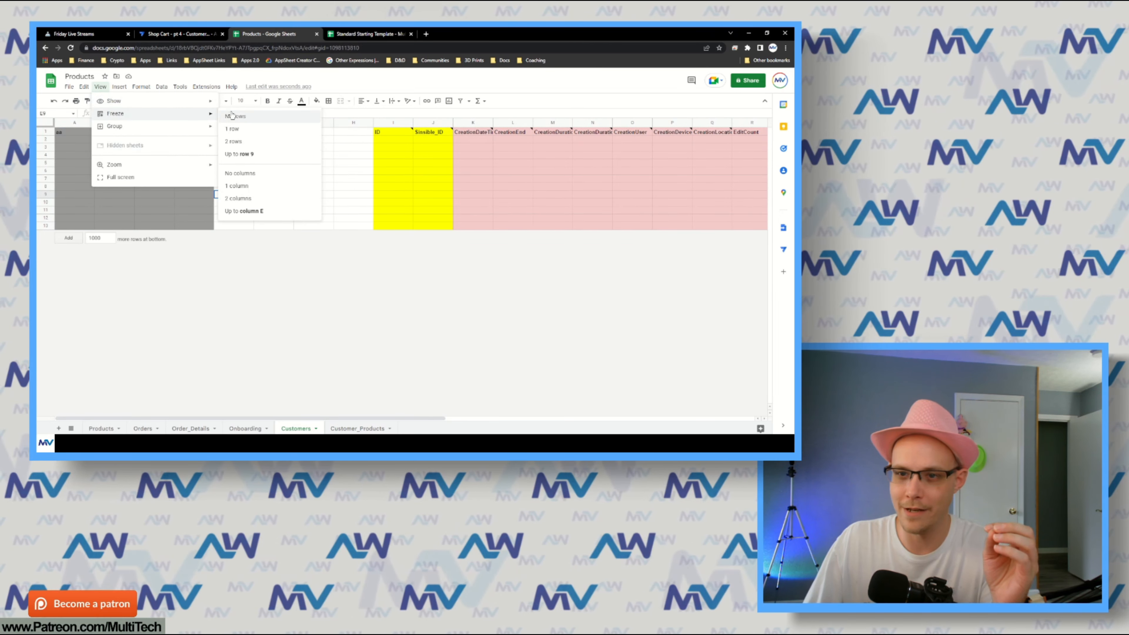
click(232, 129)
- Set the header in cell A1 of the Customers sheet to Page_1
click(114, 172)
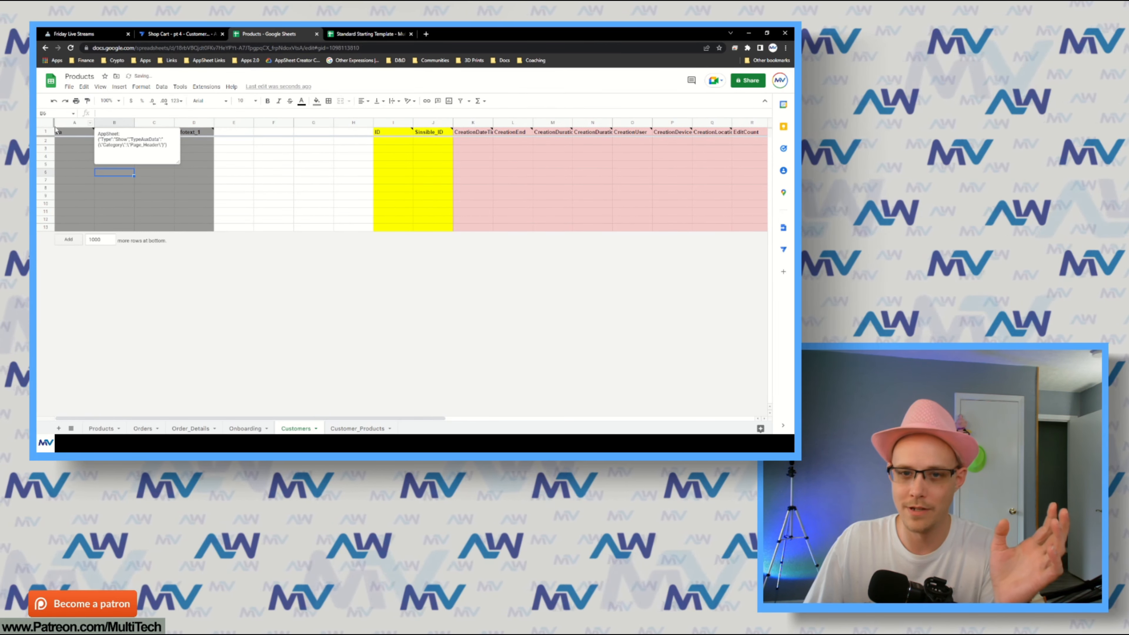
click(77, 132)
text(Page_1)
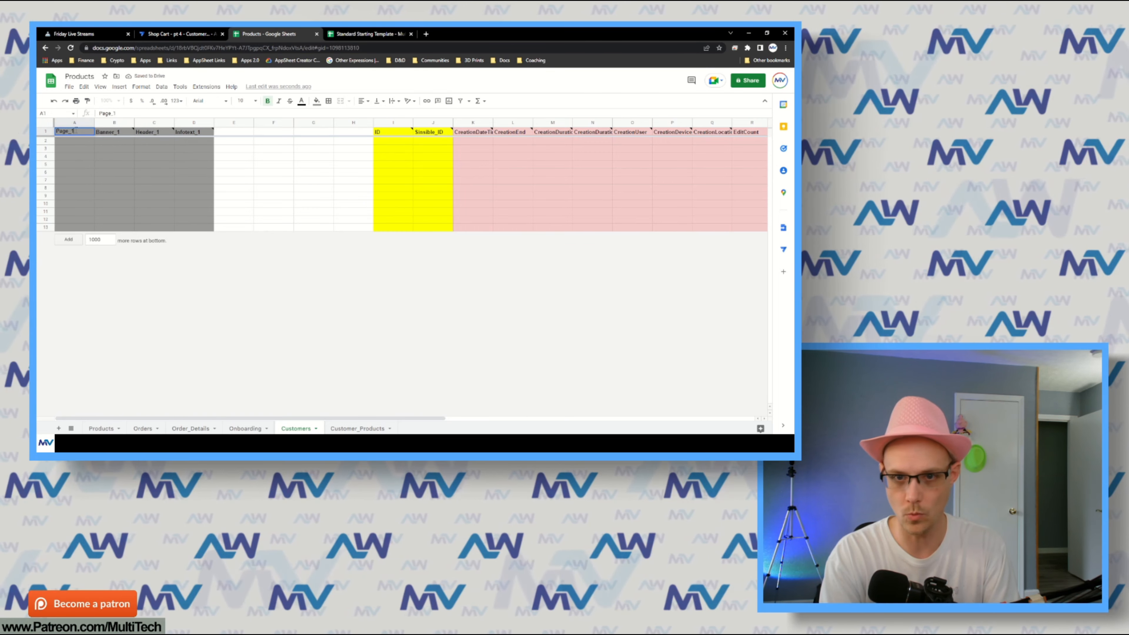
key(Return)
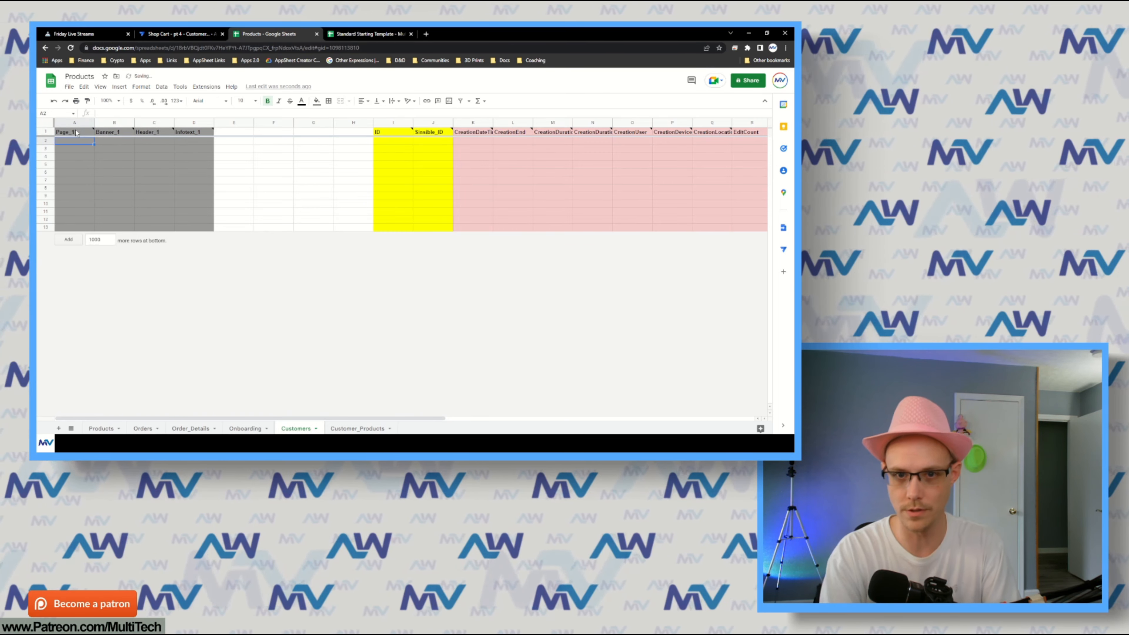
- Auto-fit the widths of columns A through D in the Customers sheet to their headers
click(126, 157)
drag(80, 124, 207, 123)
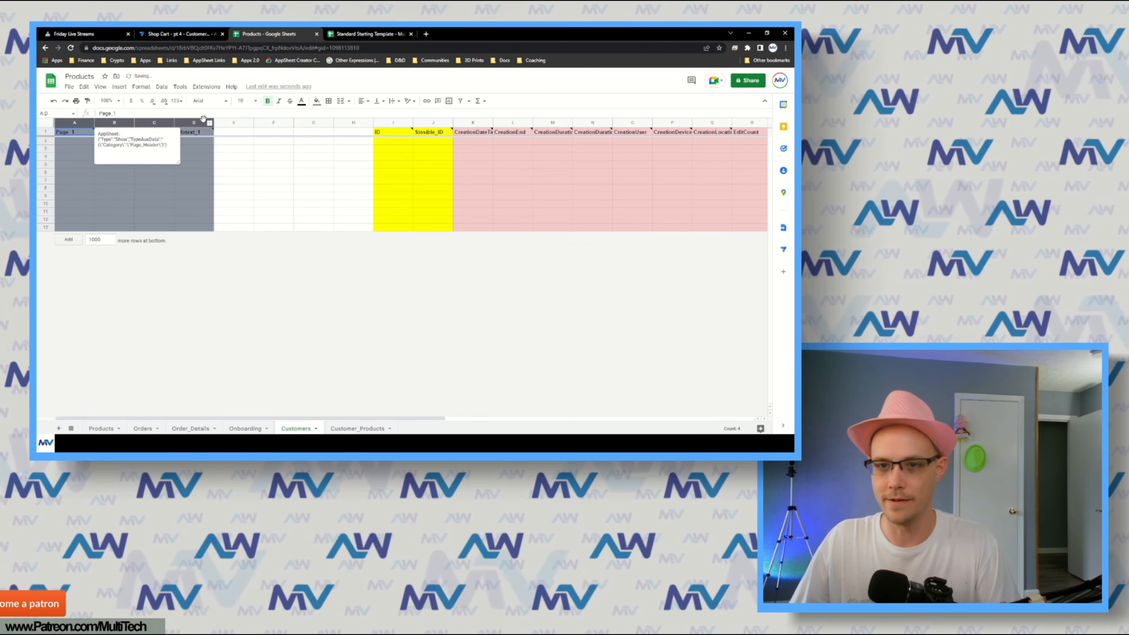
double_click(174, 123)
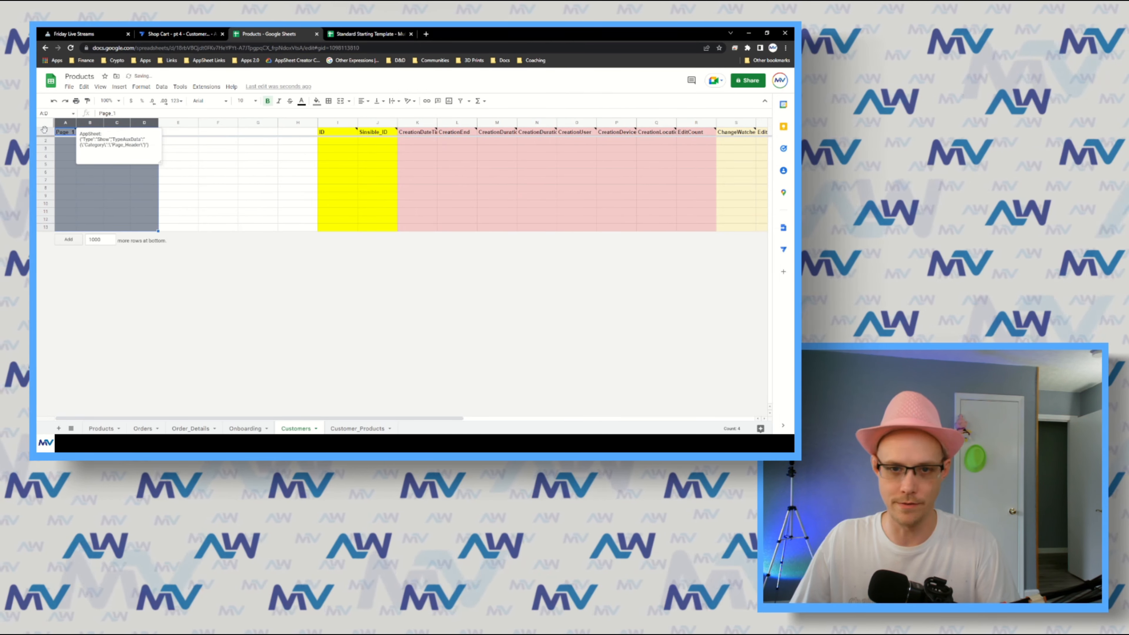
key(shift+space)
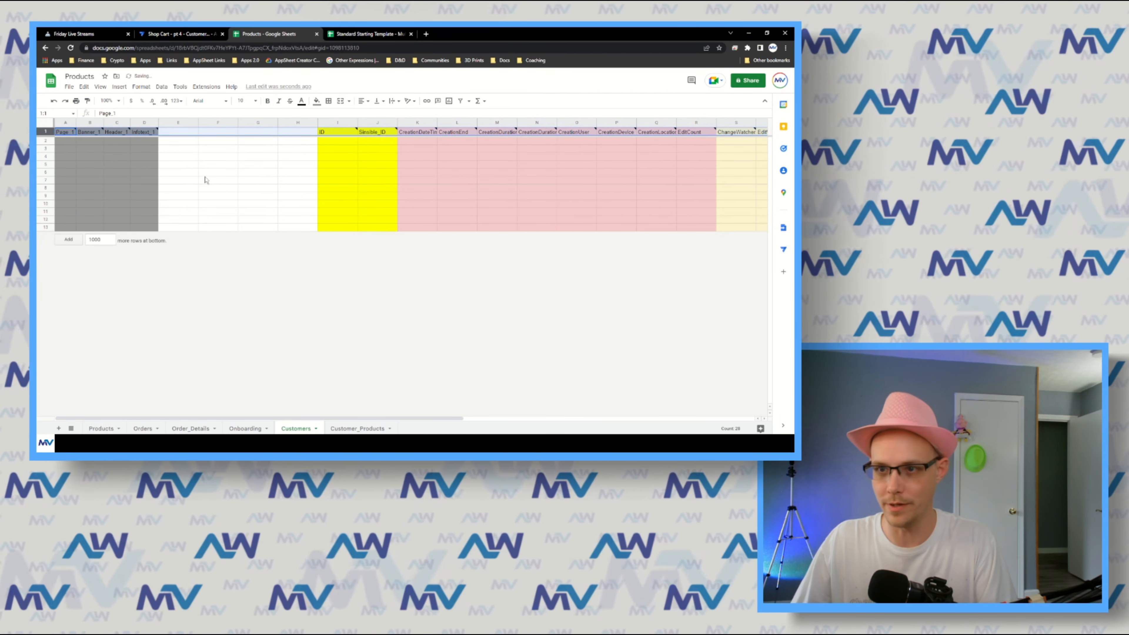
click(234, 171)
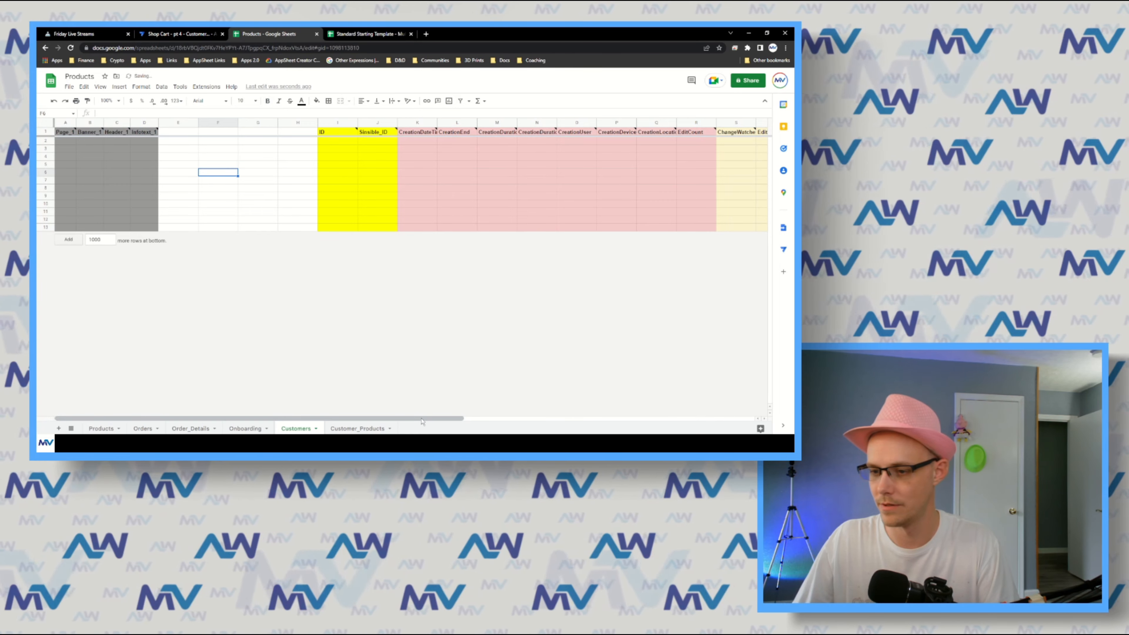
- Delete columns L through R, from CreationEnd to EditCount, in the Customers sheet
drag(454, 418, 570, 405)
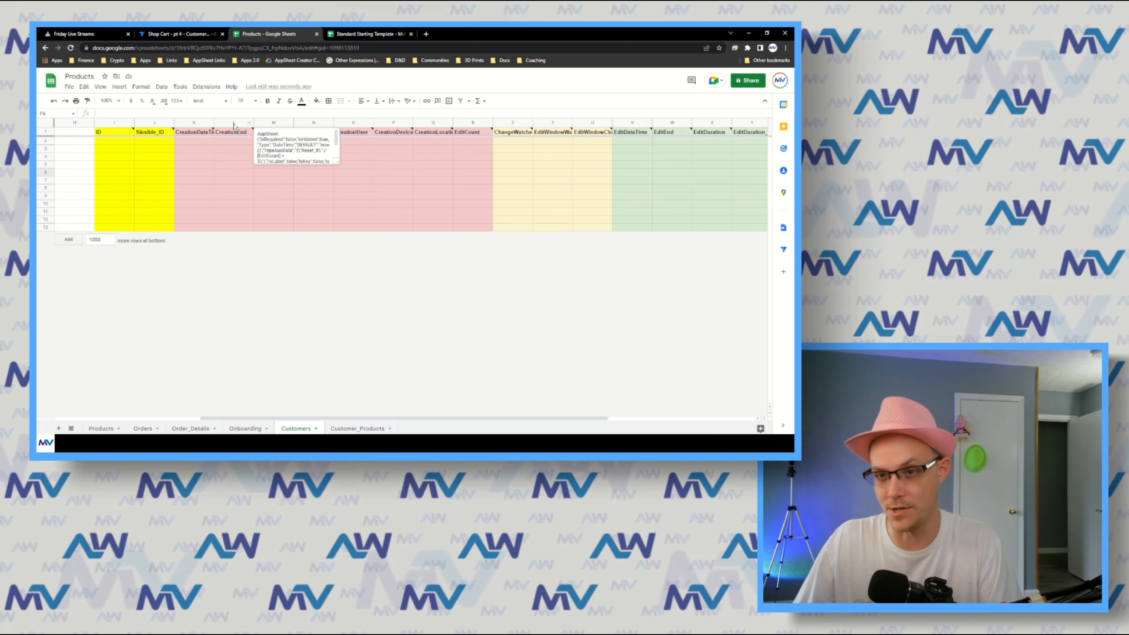
drag(234, 122, 463, 123)
right_click(469, 123)
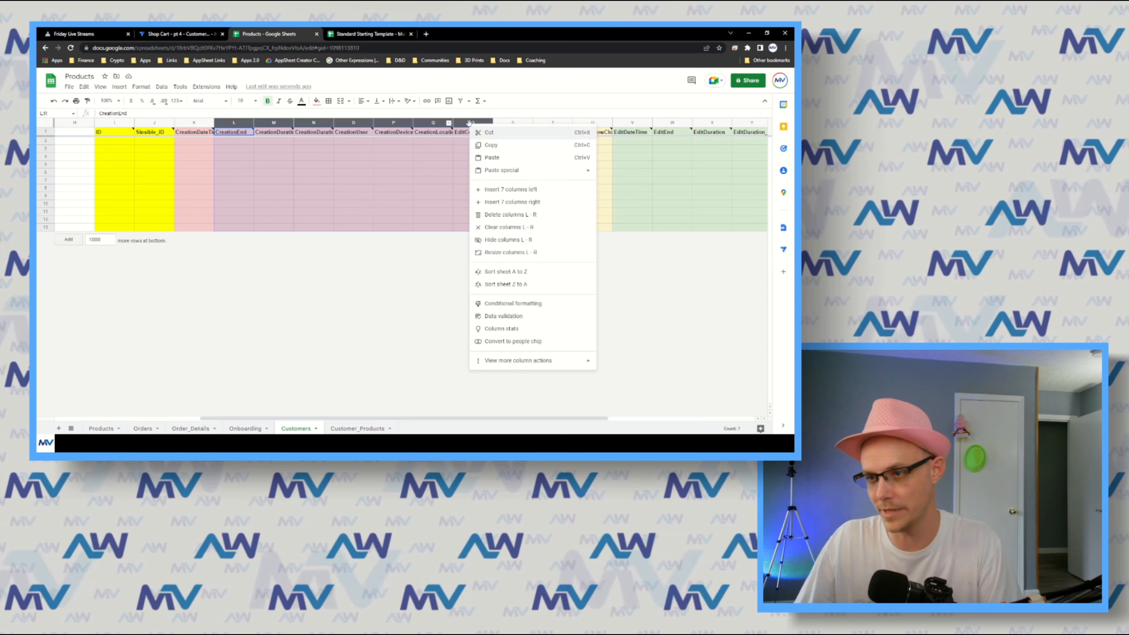
click(502, 216)
click(265, 181)
- Delete the ChangeWatcher column and the two edit-window columns beside it, L through N
drag(233, 123, 316, 123)
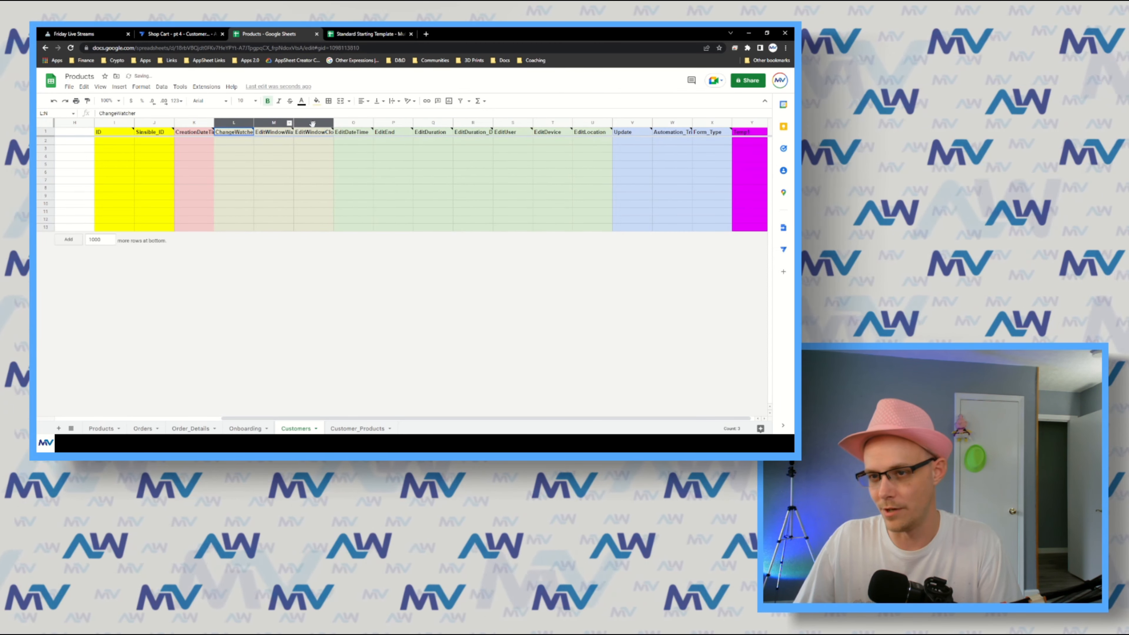
right_click(316, 123)
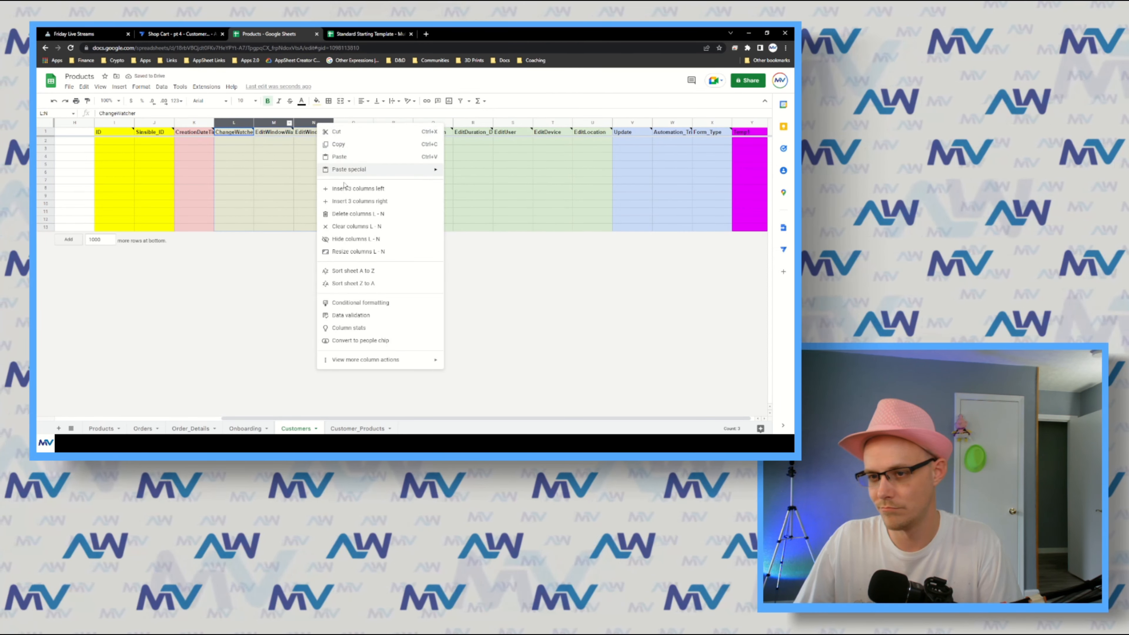
click(352, 215)
- Delete columns M through R, from EditEnd to EditLocation, keeping EditDateTime
drag(351, 123, 551, 123)
right_click(552, 124)
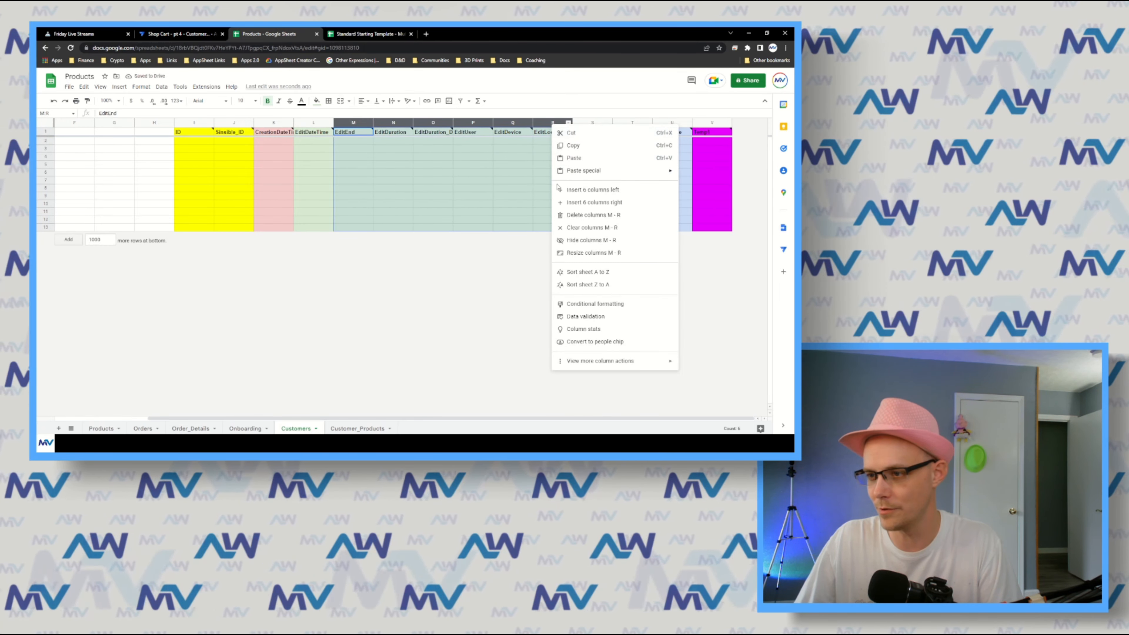
click(578, 217)
click(466, 197)
- Delete the magenta Temp1 column at the end of the Customers table
right_click(614, 124)
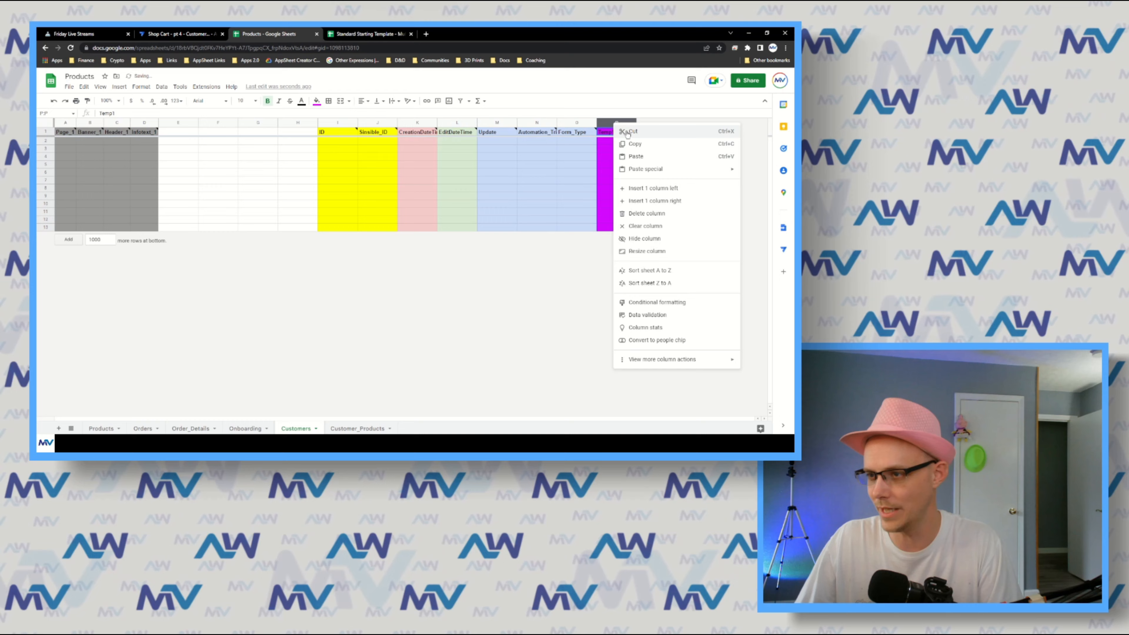
click(645, 215)
click(575, 183)
- Auto-fit the widths of the columns from CreationDateTime through Form_Type
drag(568, 124, 420, 123)
double_click(436, 123)
click(434, 165)
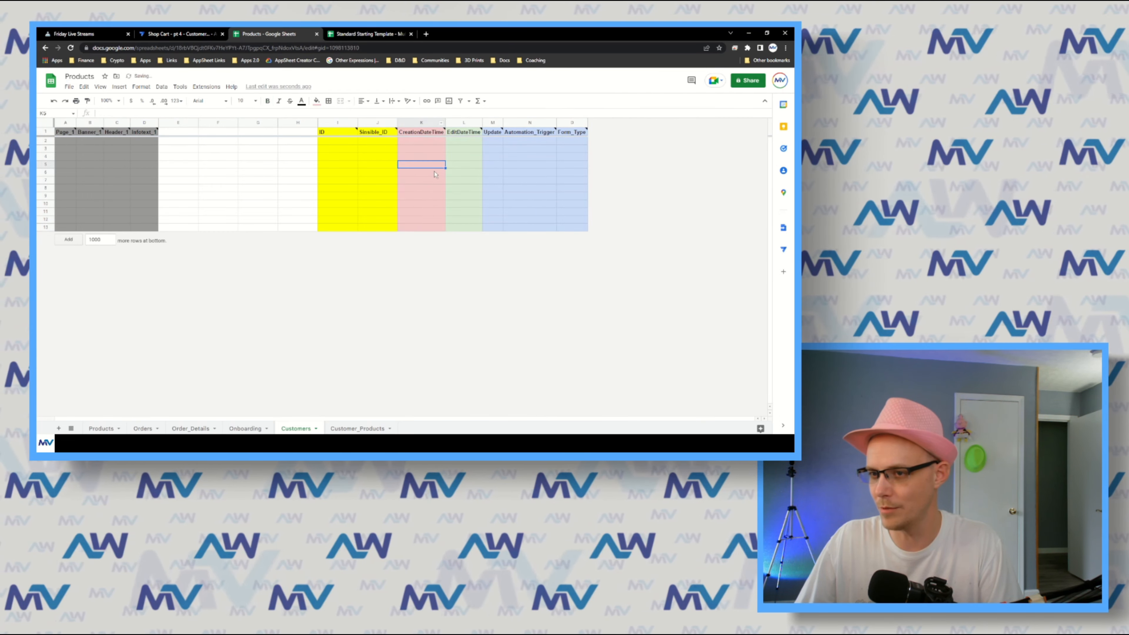
- Delete the yellow ID column from the Customers sheet and select the header of the remaining yellow column
right_click(334, 127)
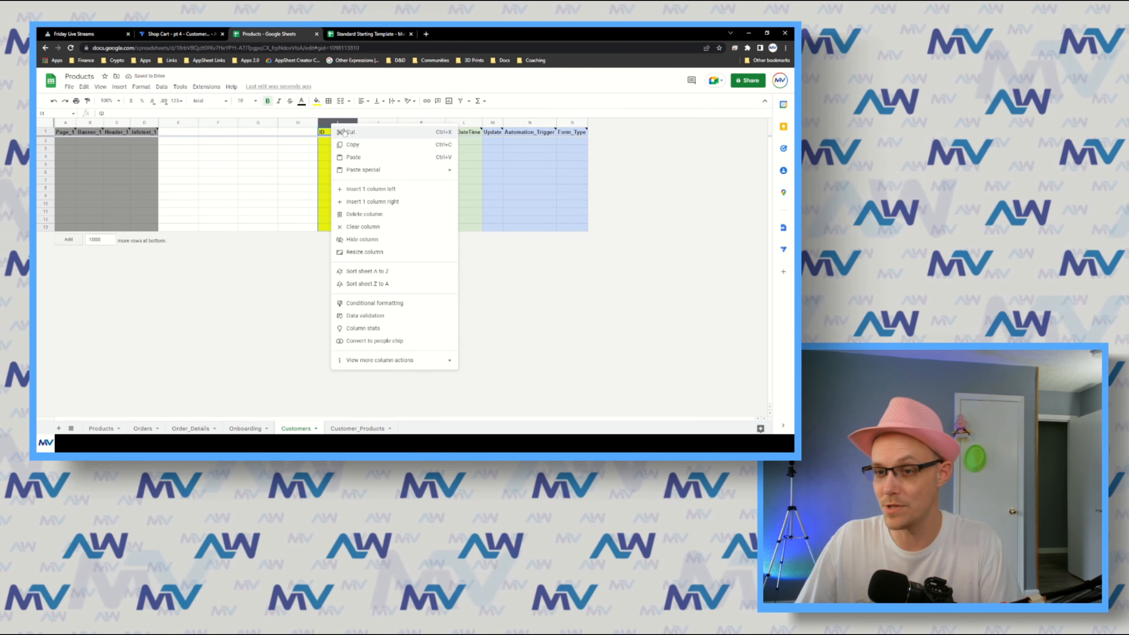
click(366, 212)
click(283, 158)
click(323, 134)
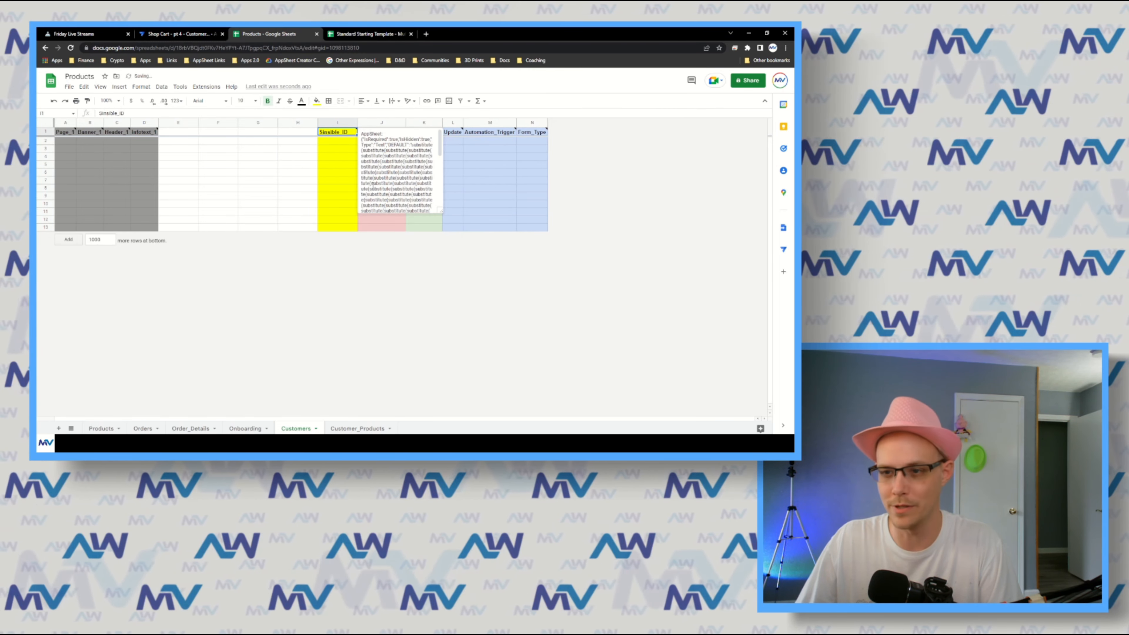
- Examine the AppSheet formula in the Sensible_ID header's note, including its ENTER_YOUR_COLUMN_HERE placeholder
scroll(400, 174, down, 3)
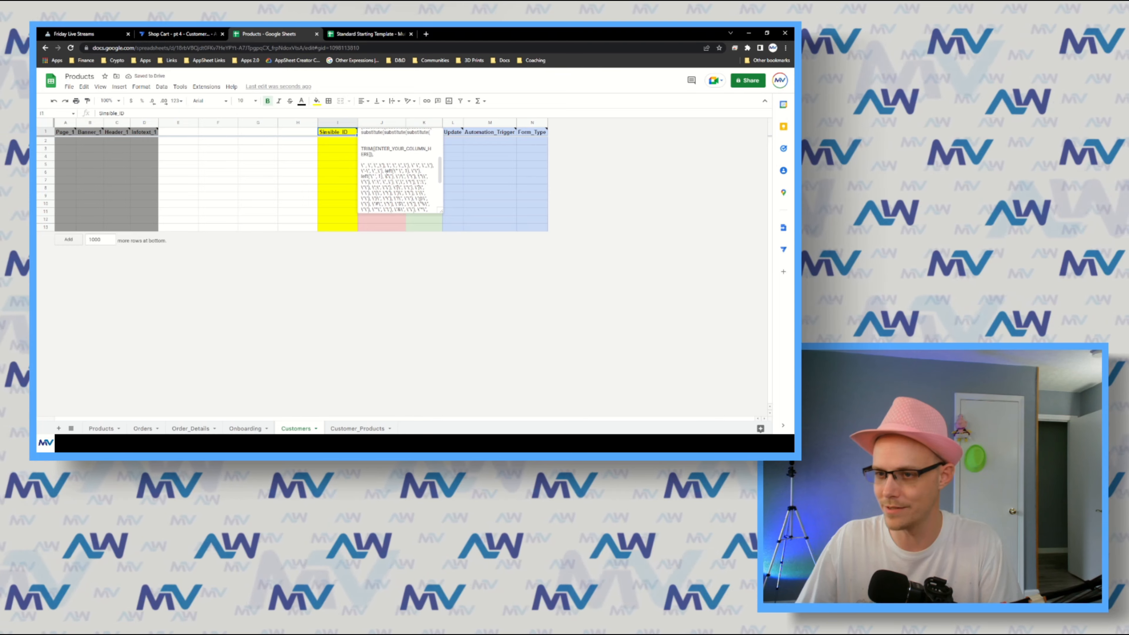
drag(362, 161, 401, 187)
click(401, 187)
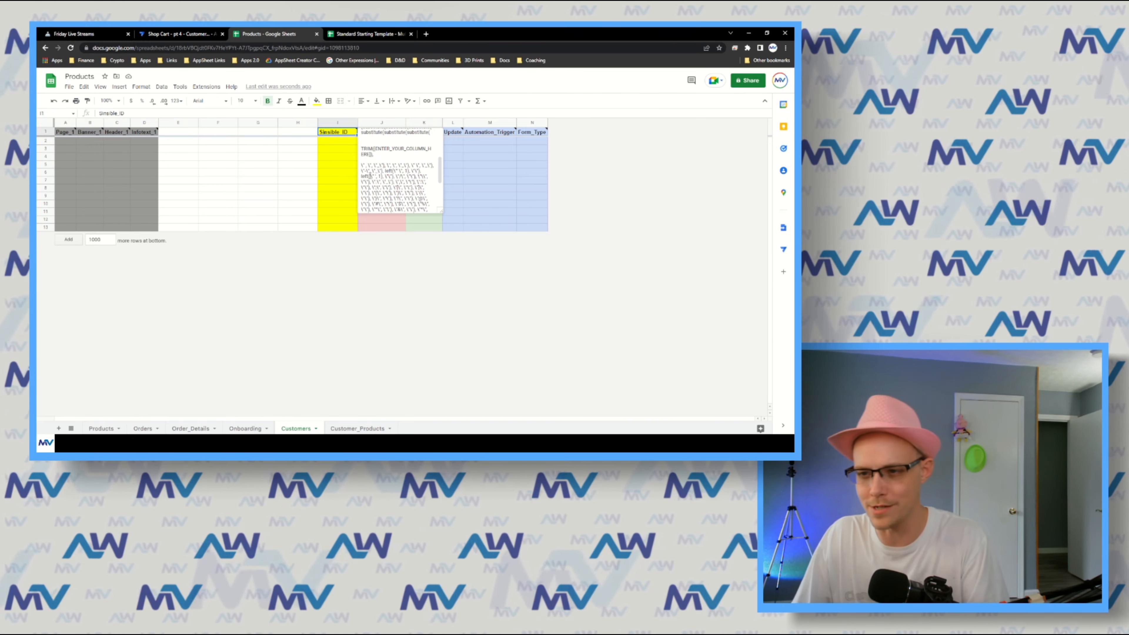
click(306, 184)
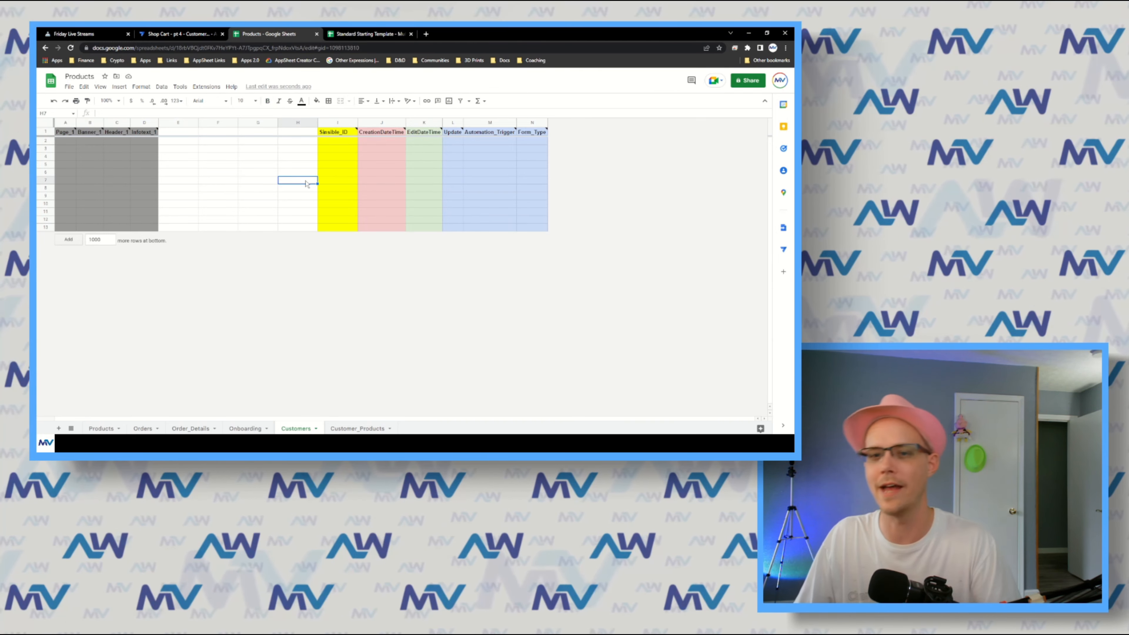
click(176, 135)
click(178, 123)
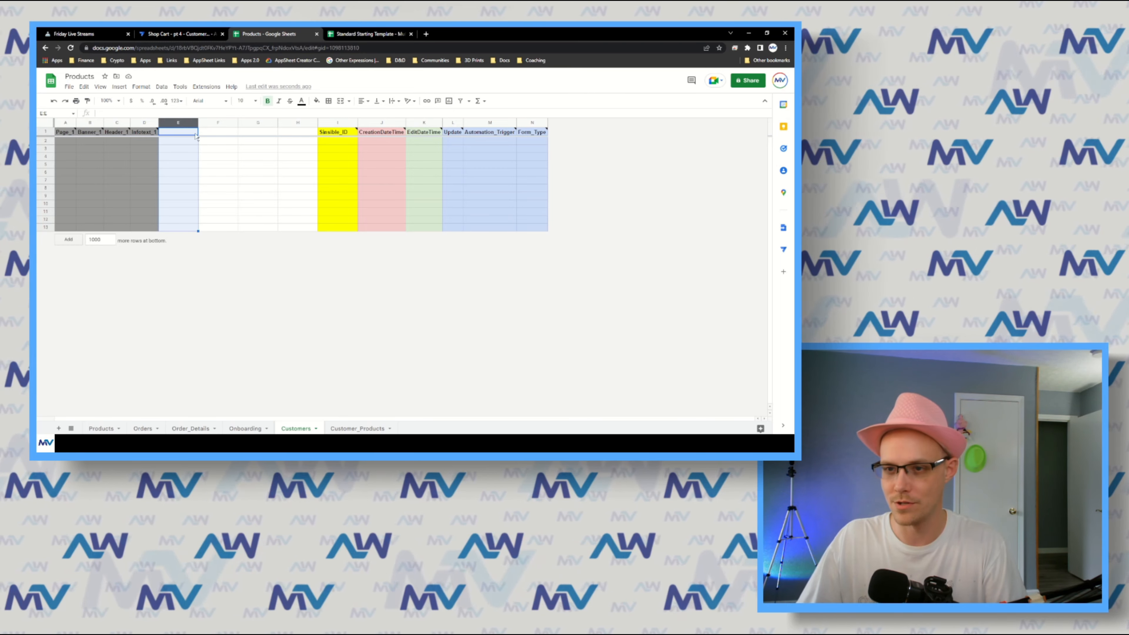
click(218, 141)
- Rename the Sensible_ID header as CustomerID and enter Customer_Name as the header of column E
click(331, 134)
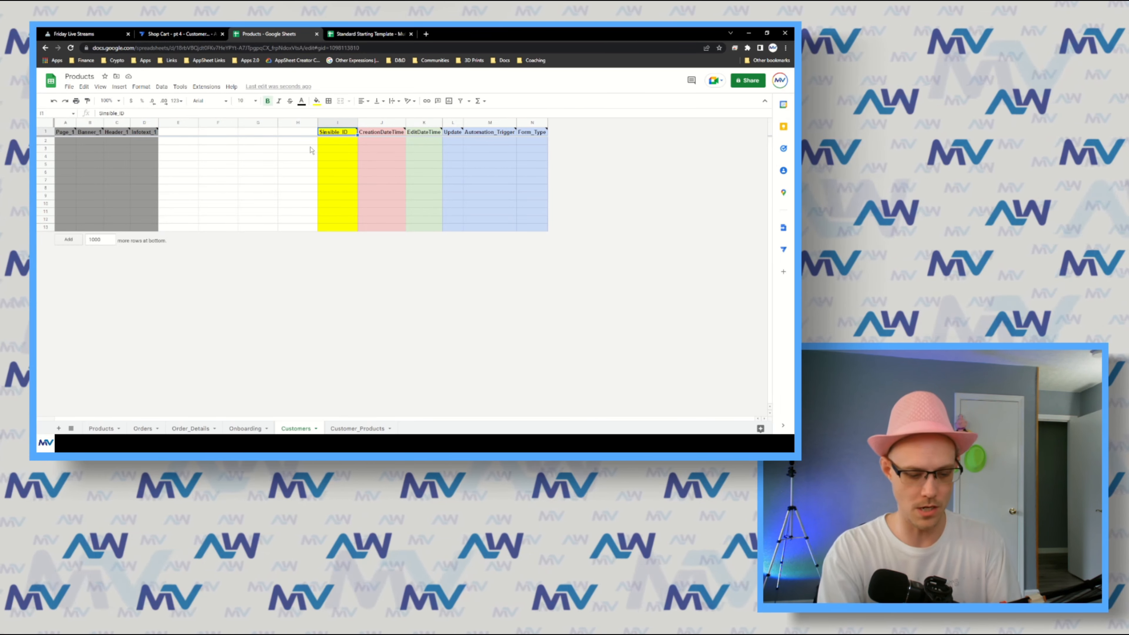
text(CustomerID)
key(Return)
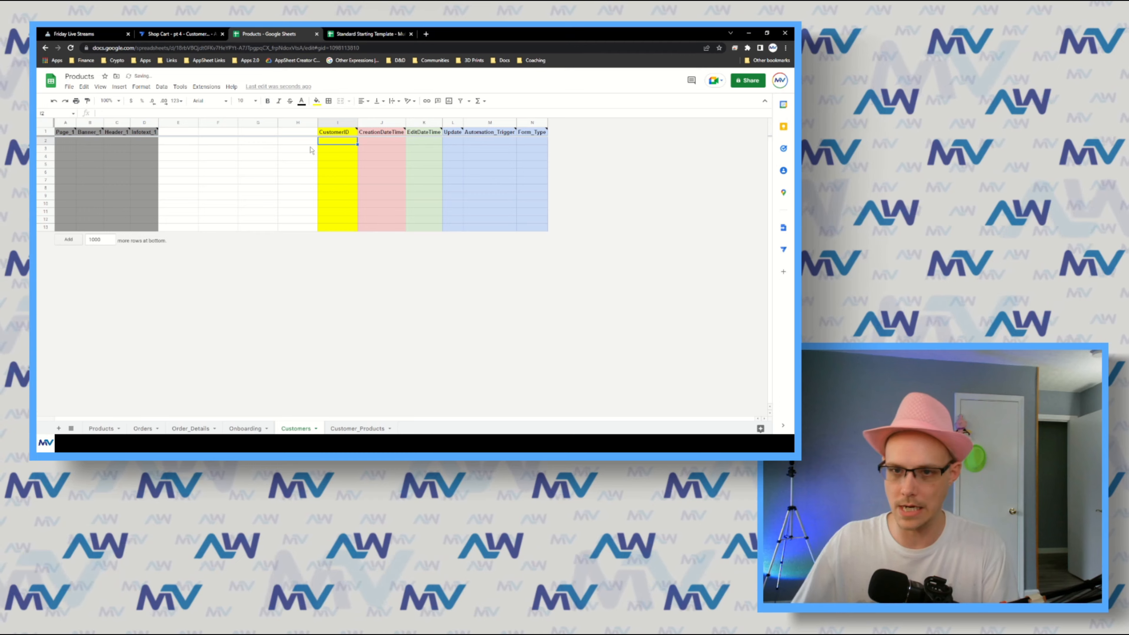
click(192, 133)
text(Cust)
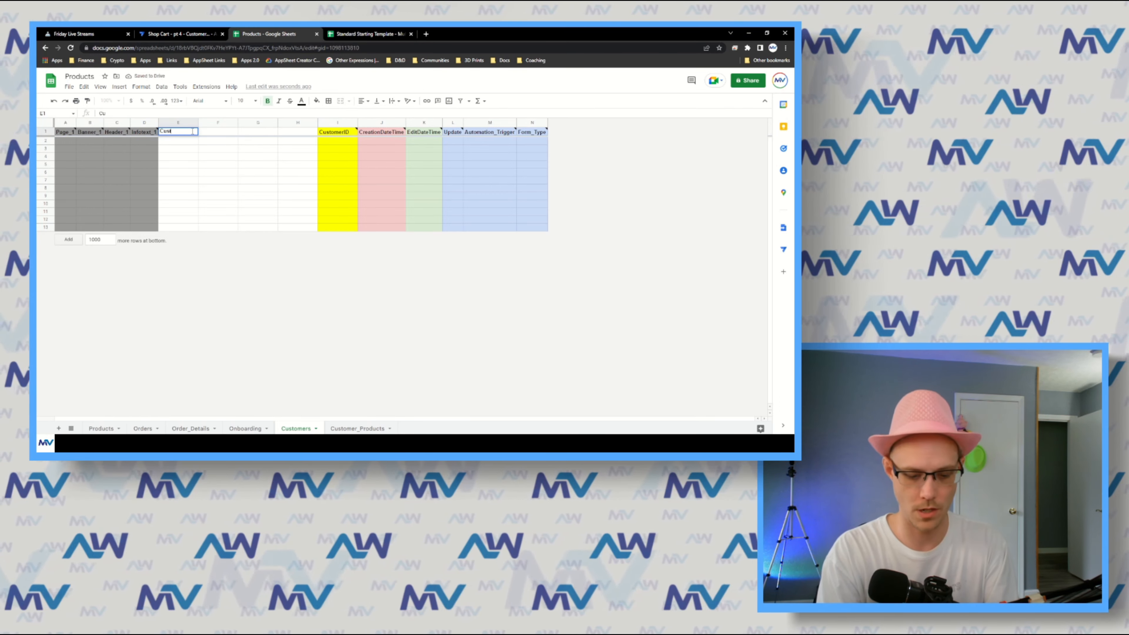
text(omer_Name)
key(Tab)
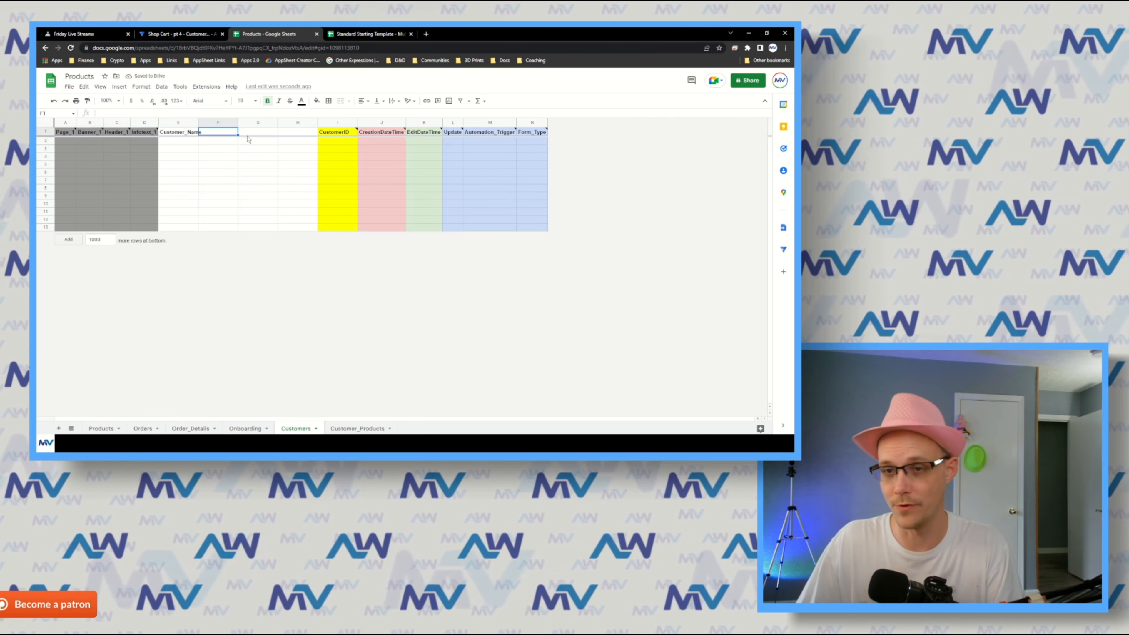
- Delete the empty columns F through H and auto-fit the width of the Customer_Name column
drag(288, 125, 219, 123)
right_click(221, 122)
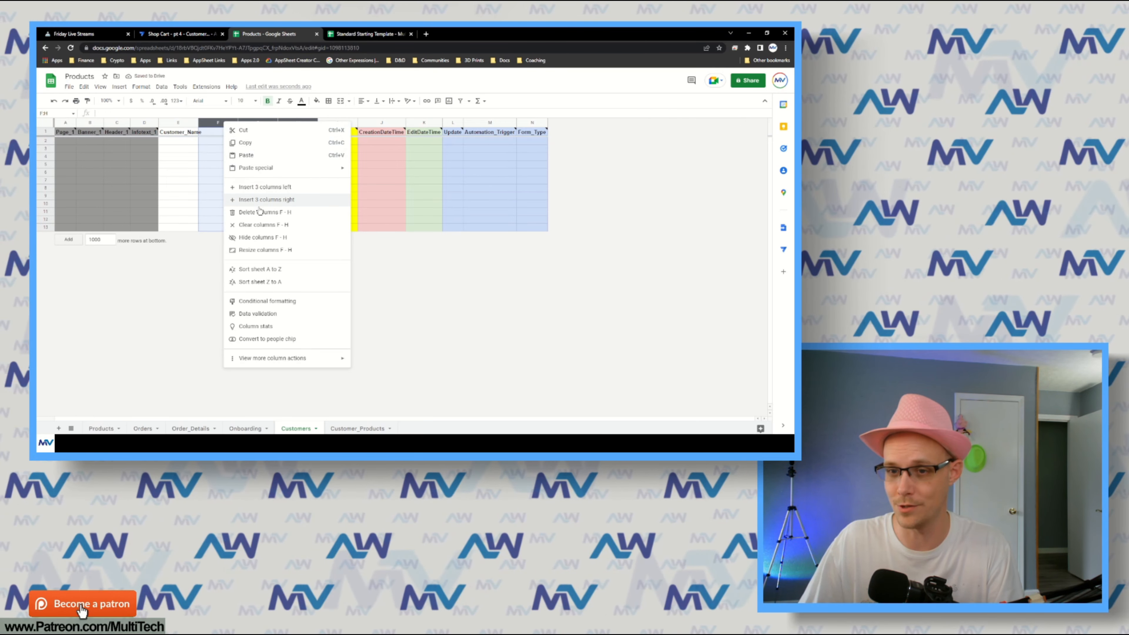
click(244, 211)
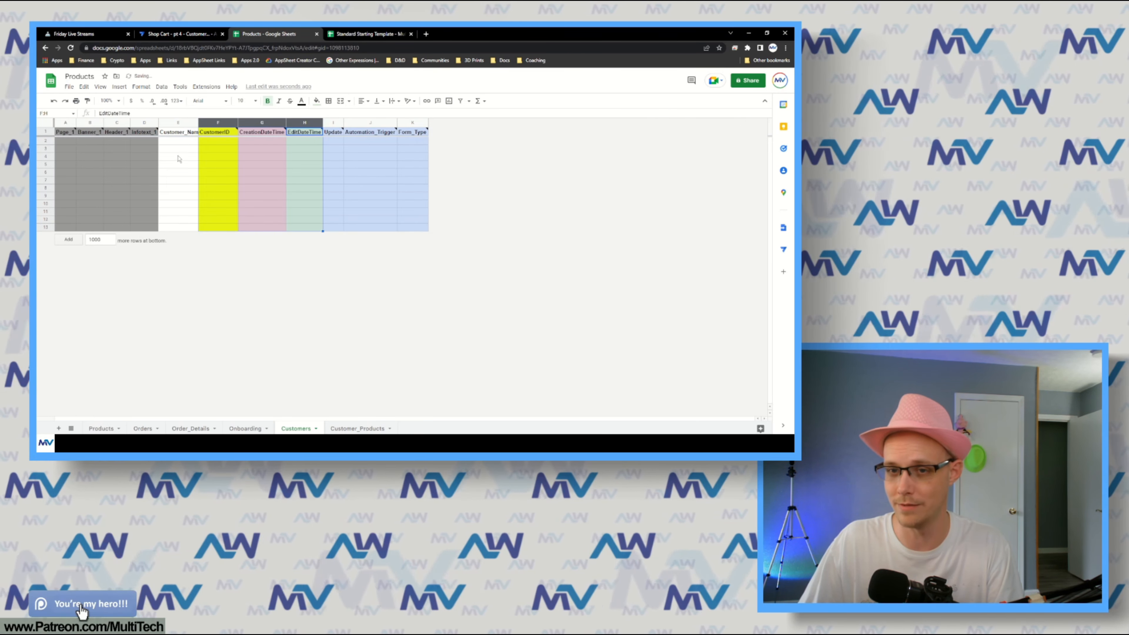
double_click(197, 122)
- Copy the Customer_Name header and open the CustomerID header's note at its column placeholder
click(189, 135)
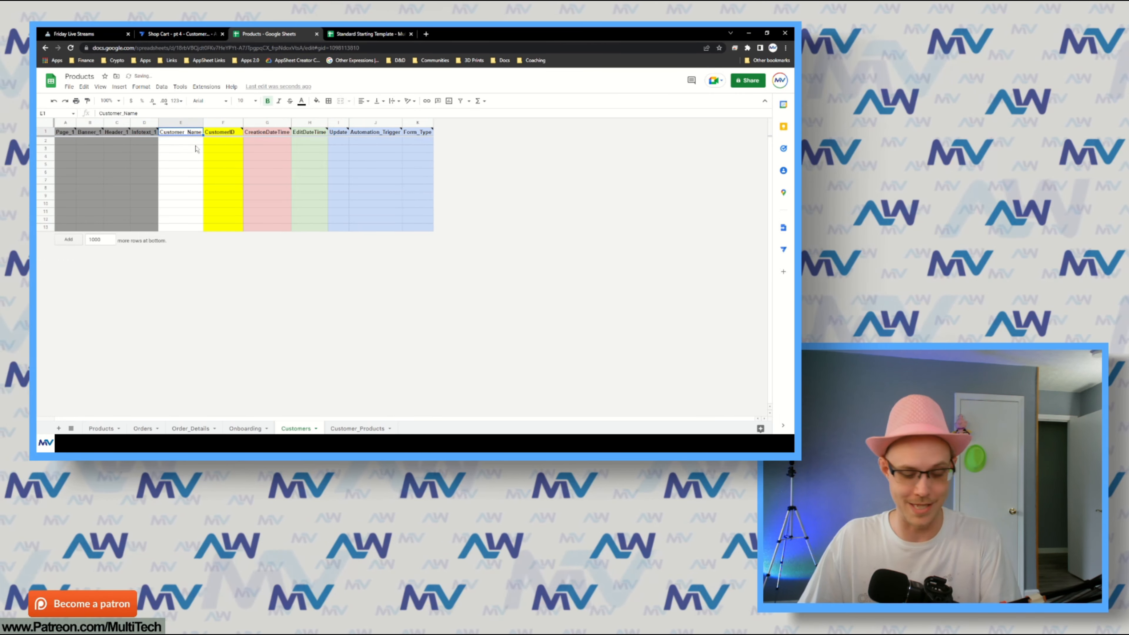
click(232, 133)
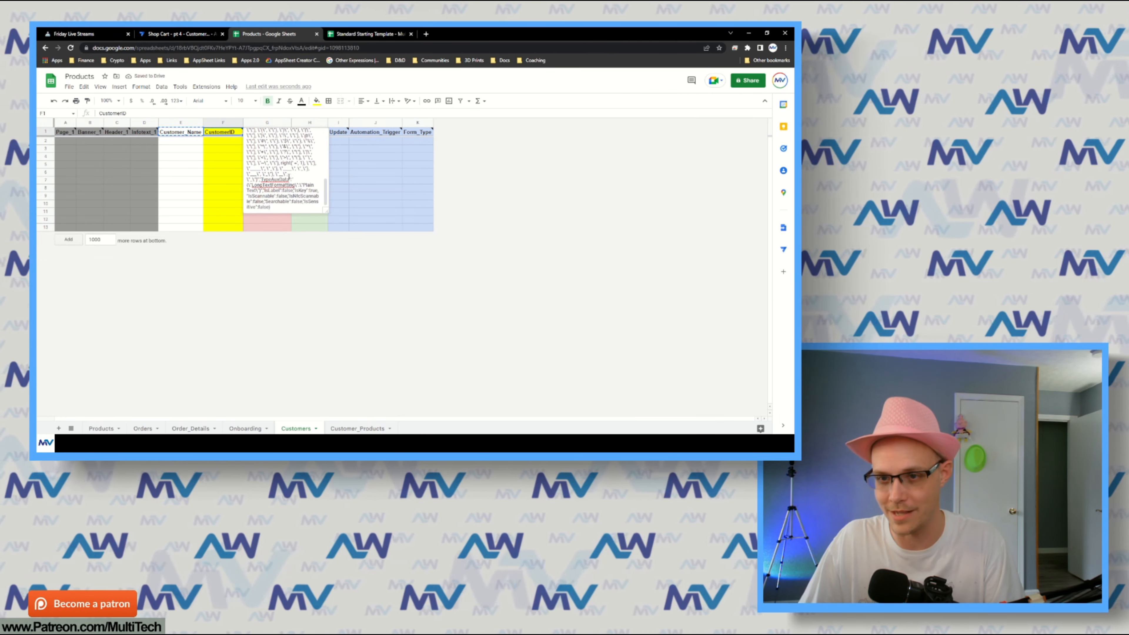
scroll(283, 178, up, 5)
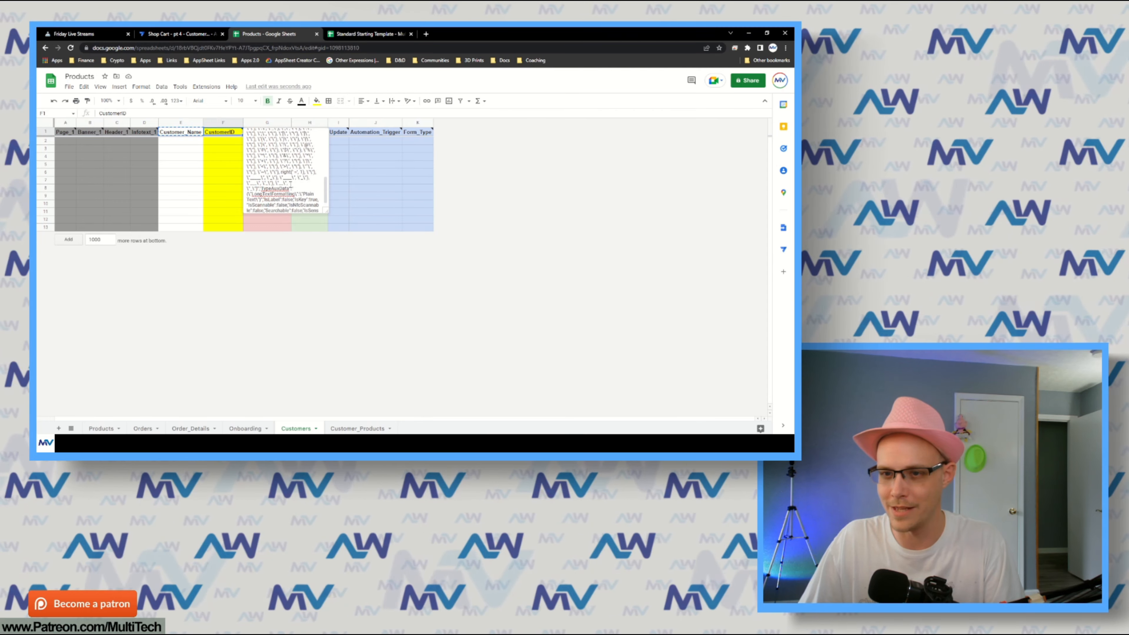
double_click(280, 169)
click(212, 167)
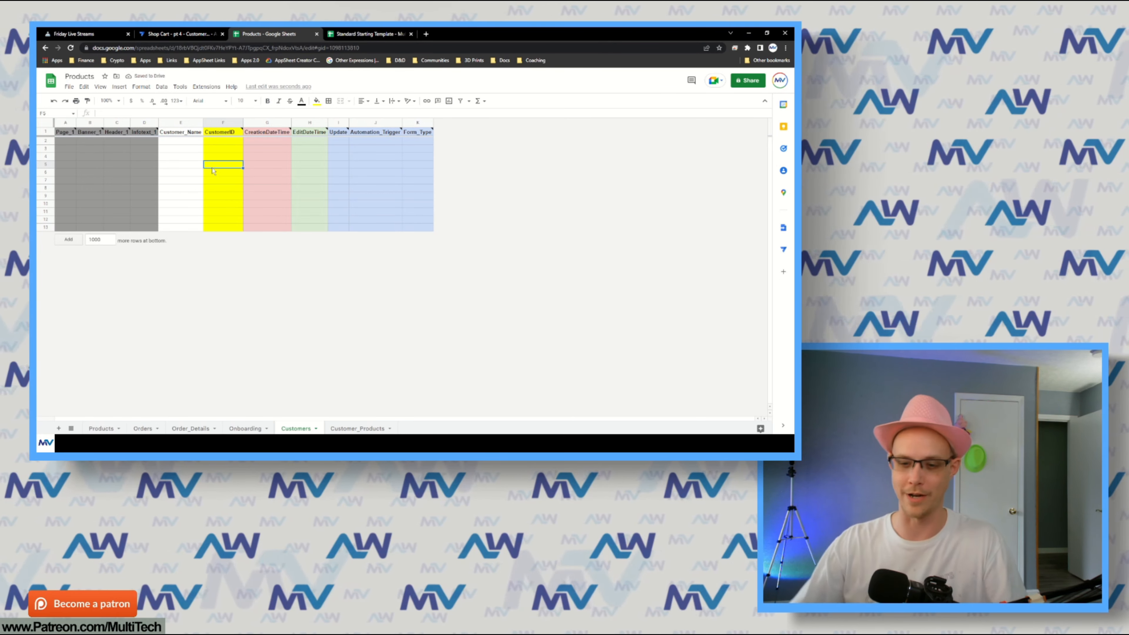
- On the Customer_Products sheet, set the header of column A to Page_1
click(357, 428)
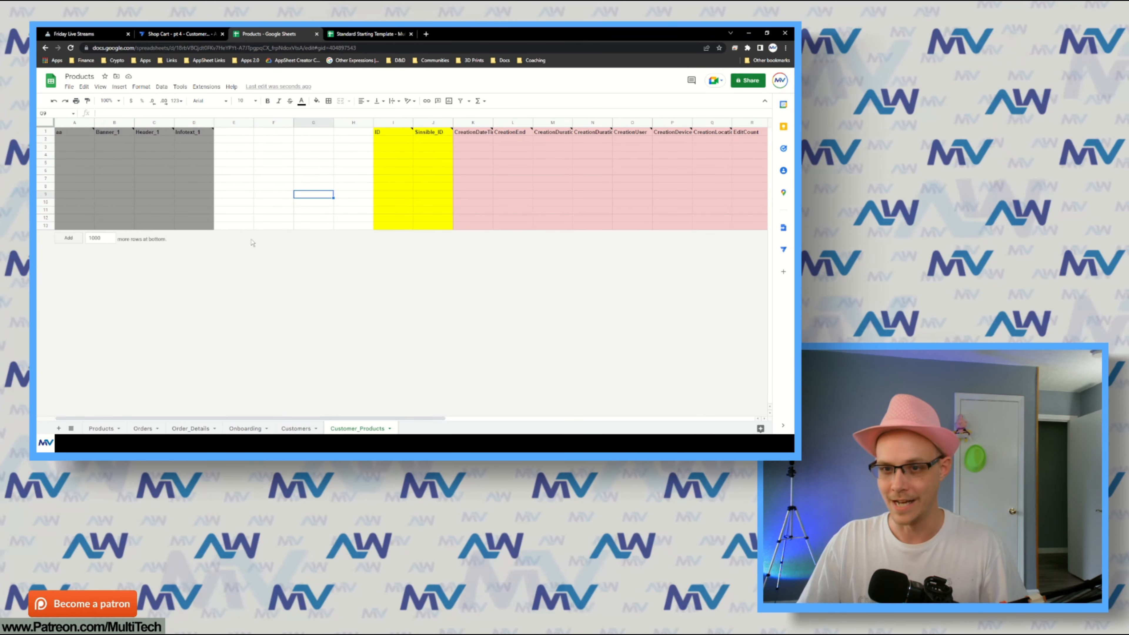
drag(188, 122, 89, 122)
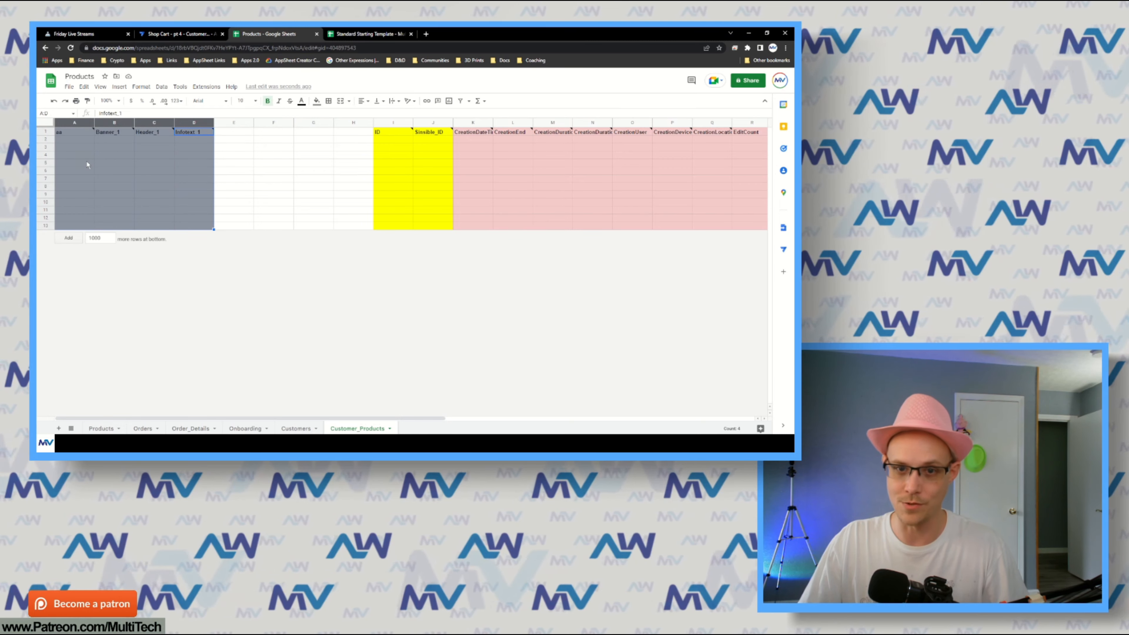
drag(88, 163, 86, 155)
click(84, 134)
text(Page_1)
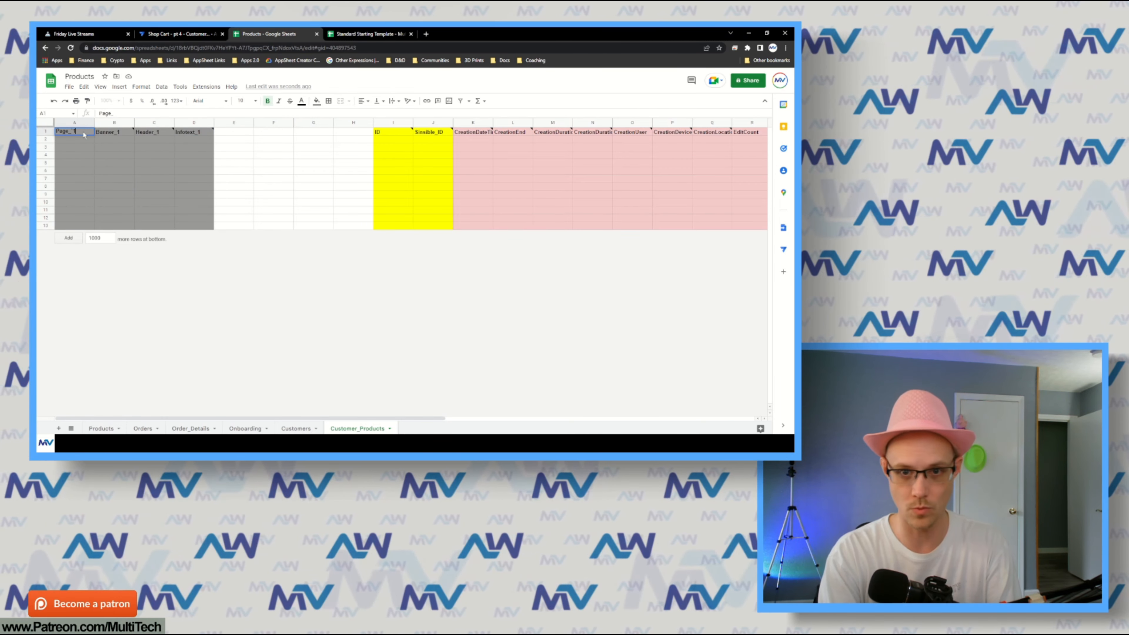
key(Return)
double_click(84, 132)
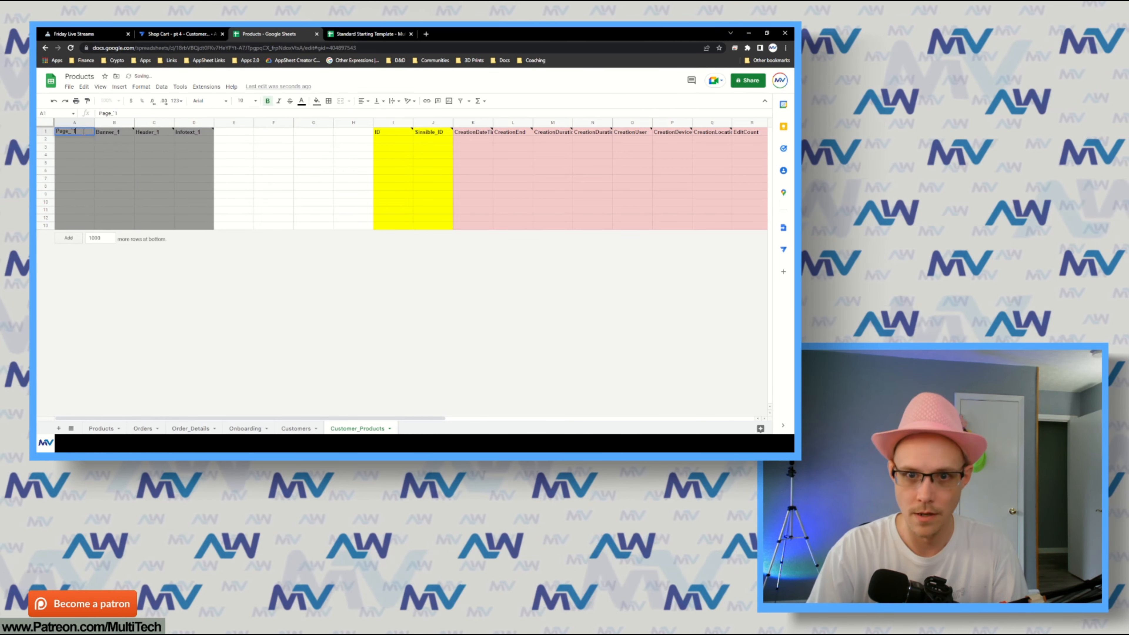
key(BackSpace)
key(Return)
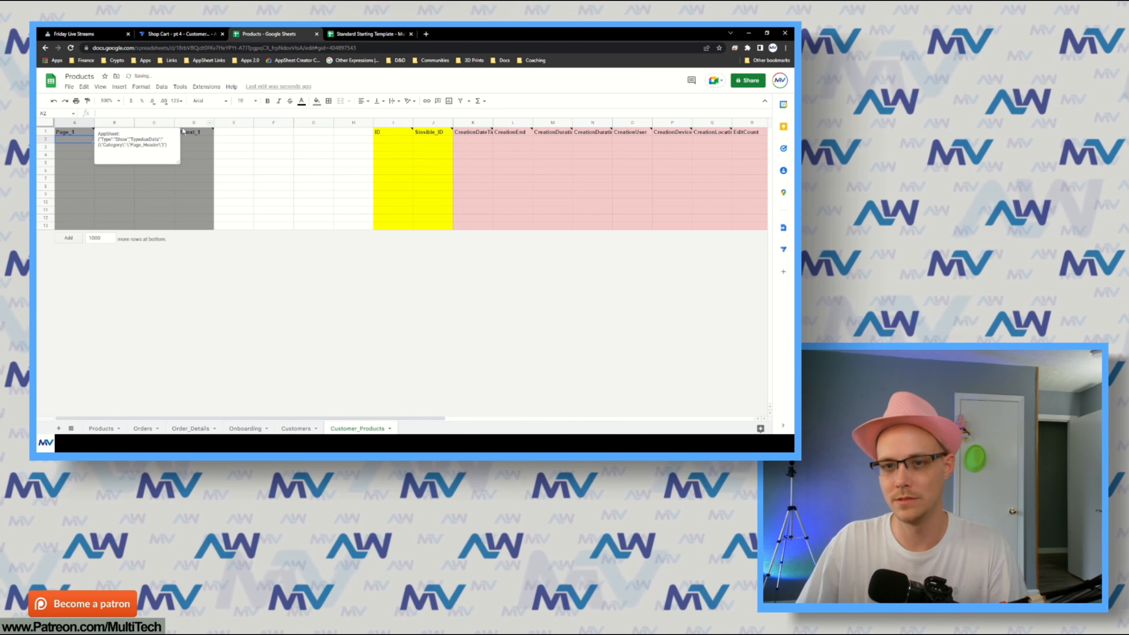
- Auto-fit the widths of the grey columns A through D and freeze the first row
drag(81, 122, 178, 121)
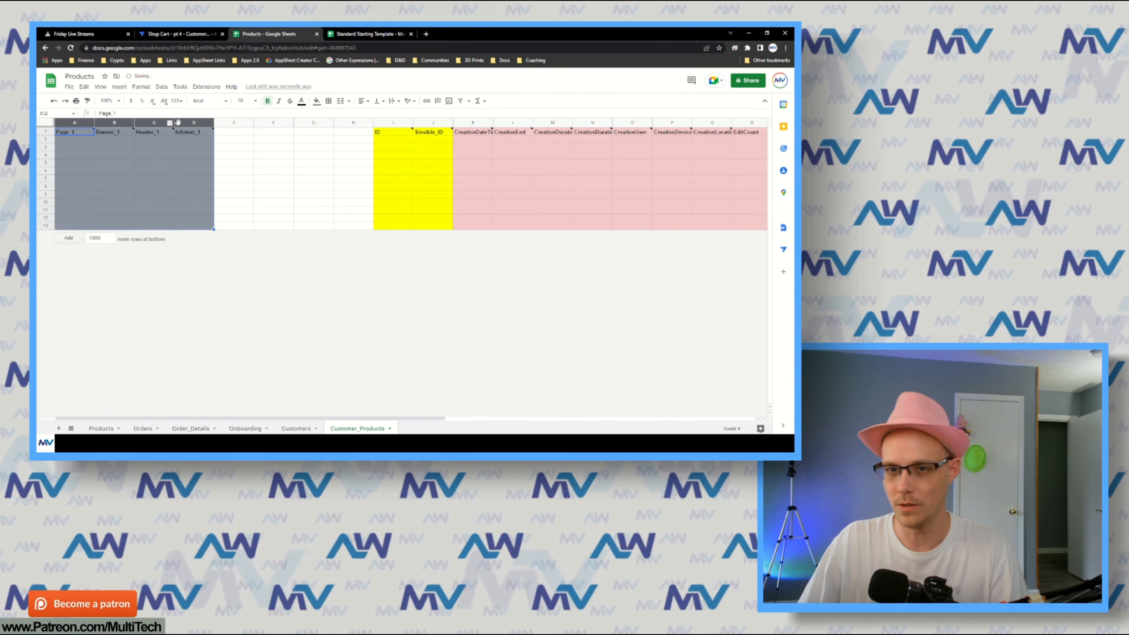
double_click(174, 121)
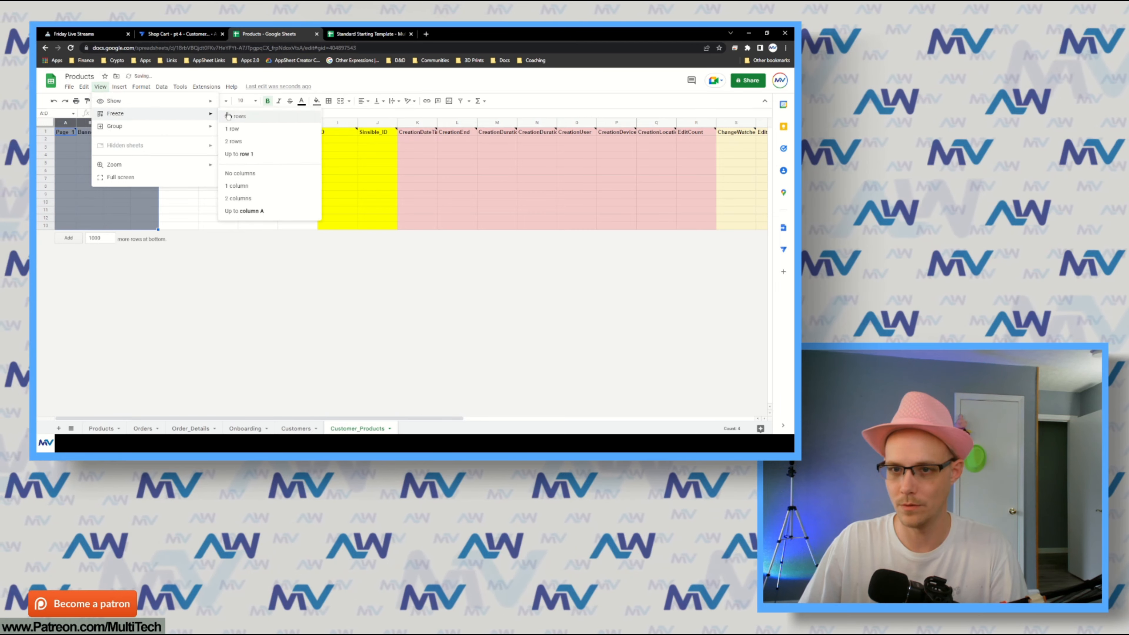
click(49, 131)
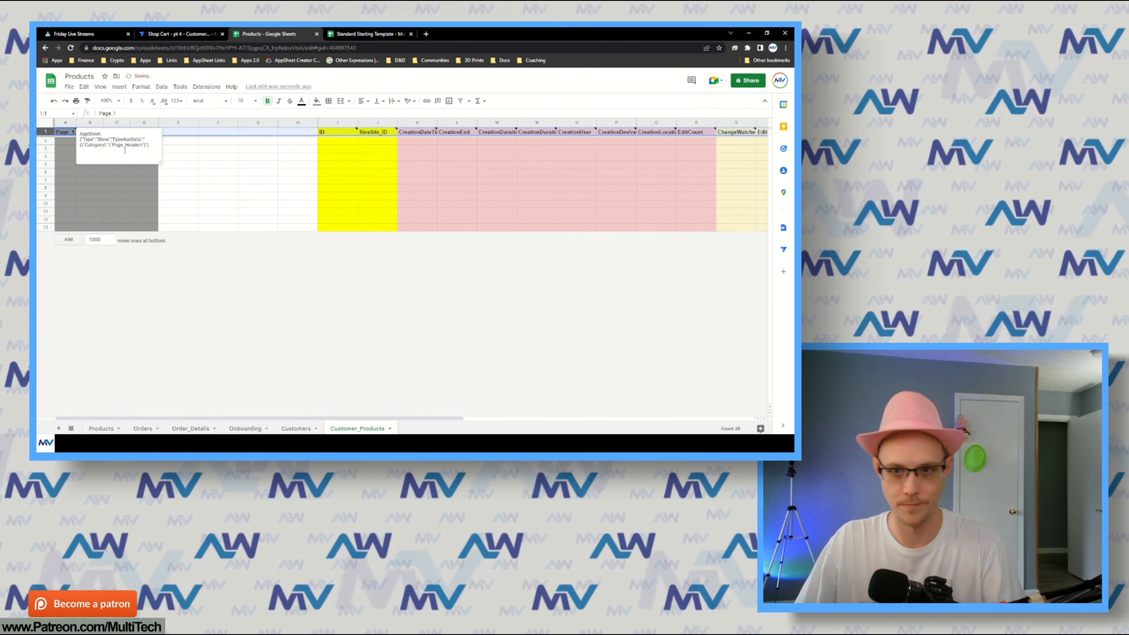
click(218, 156)
- Delete the yellow Sensible_ID column from the Customer_Products sheet, keeping the ID column
mouse_move(334, 127)
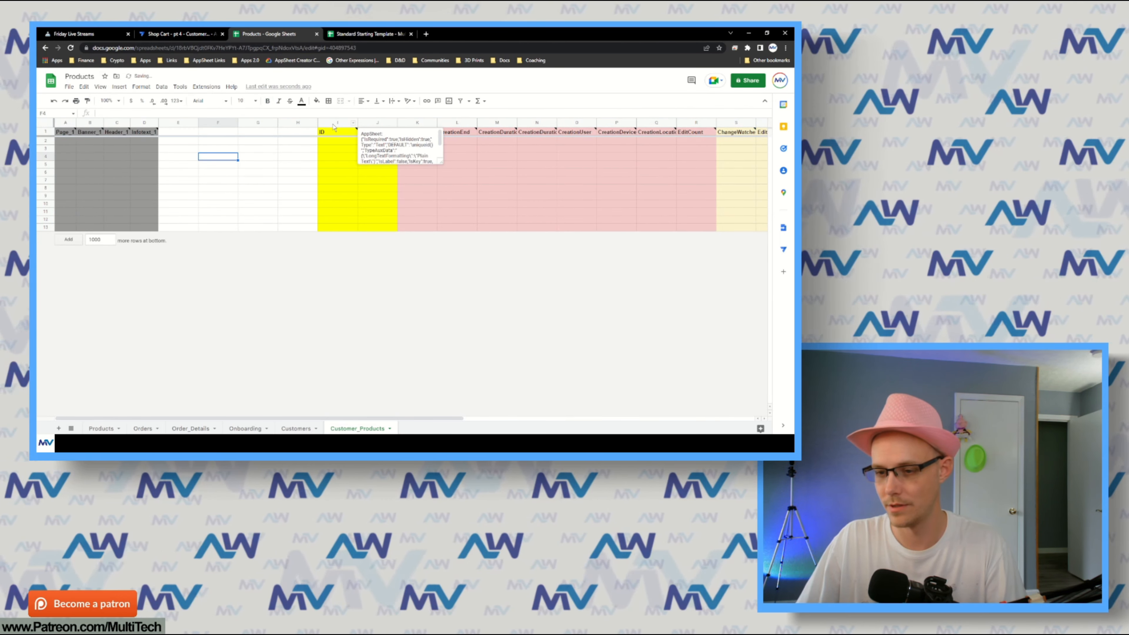
right_click(375, 122)
click(400, 214)
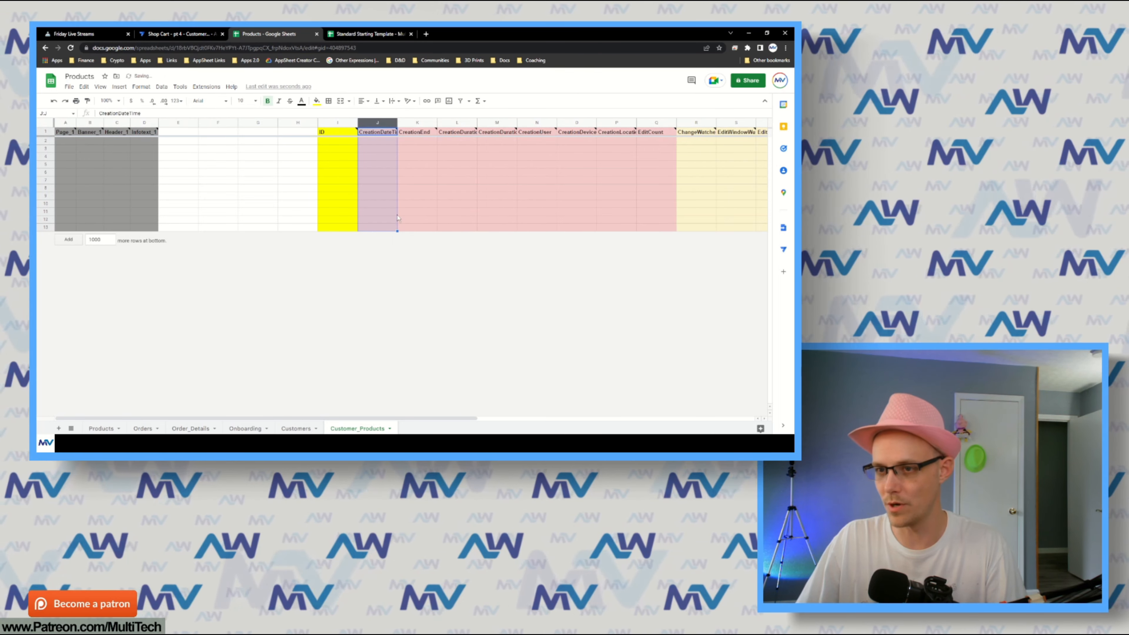
click(350, 165)
click(378, 182)
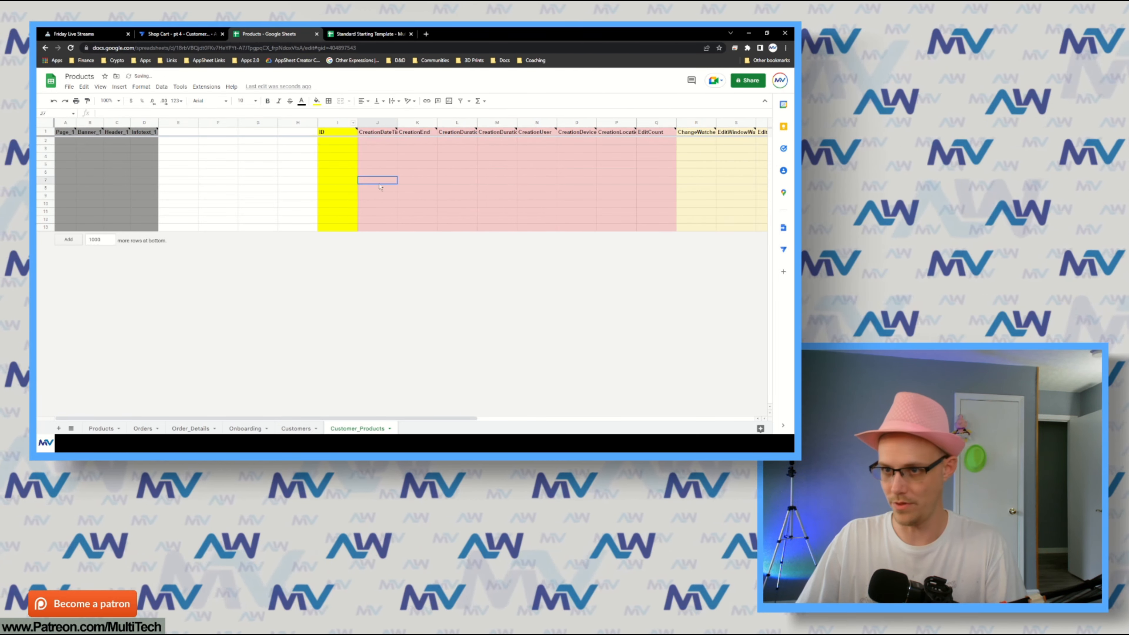
- Delete columns K through Q, from CreationEnd to EditCount, keeping CreationDateTime
drag(417, 122, 656, 123)
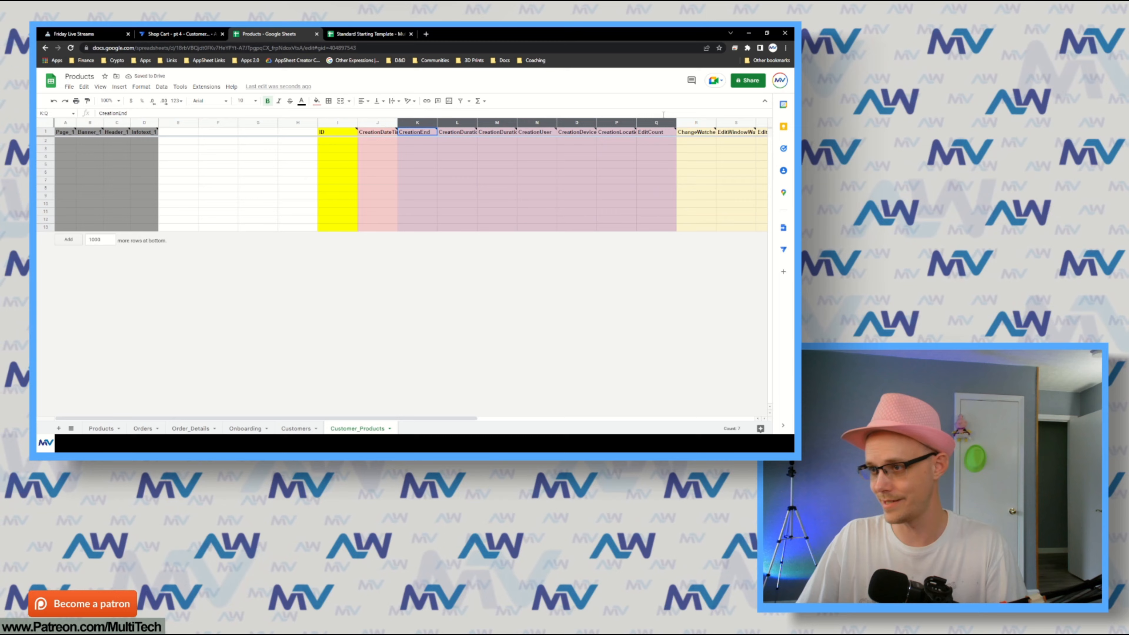
right_click(653, 131)
click(694, 219)
click(535, 176)
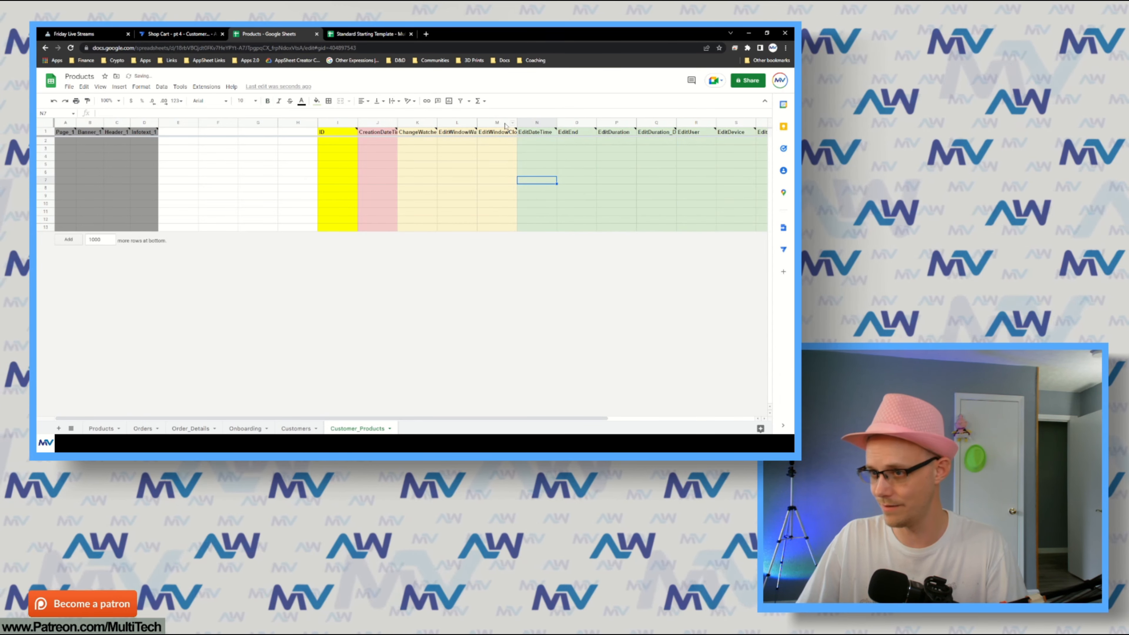
- Delete the three pale yellow change-watching columns and the green columns L through Q starting at EditEnd, keeping EditDateTime
drag(497, 123, 656, 122)
click(433, 124)
click(476, 215)
click(547, 188)
right_click(651, 126)
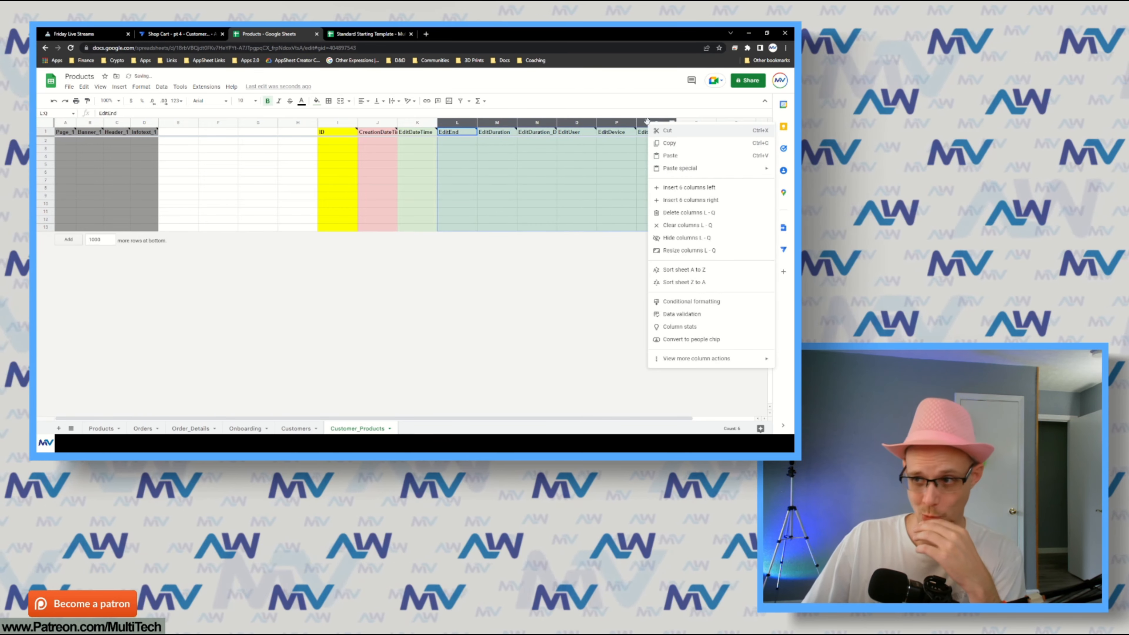
click(668, 214)
- Delete the magenta column at the end of Customer_Products and auto-fit the columns from CreationDateTime through Form_Type
click(576, 123)
right_click(577, 124)
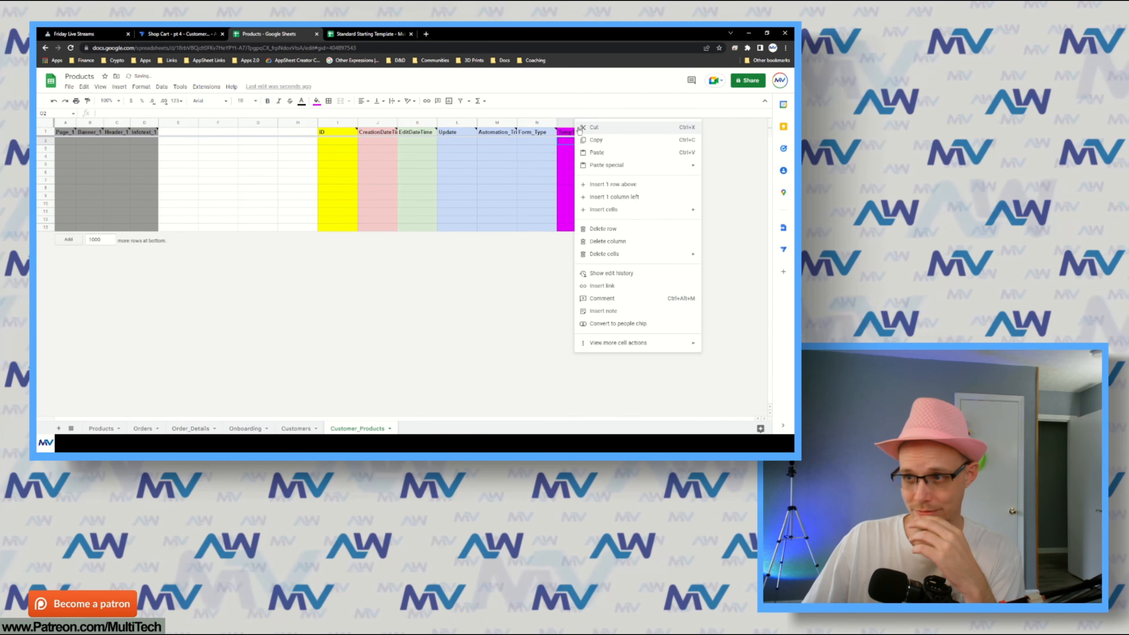
click(603, 212)
click(537, 172)
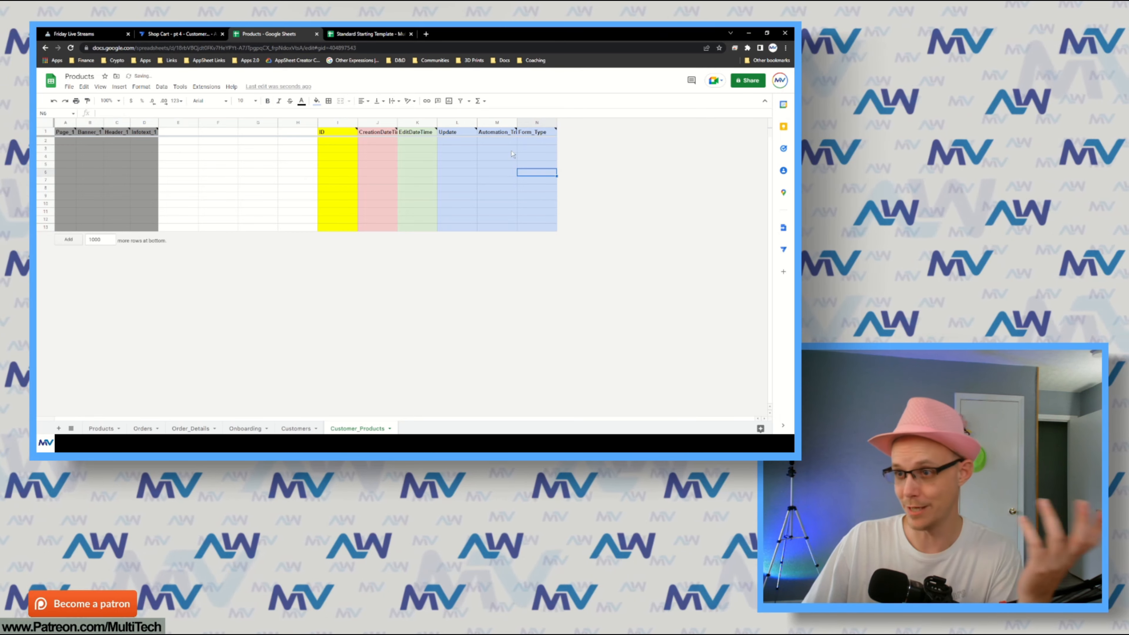
drag(529, 126, 374, 119)
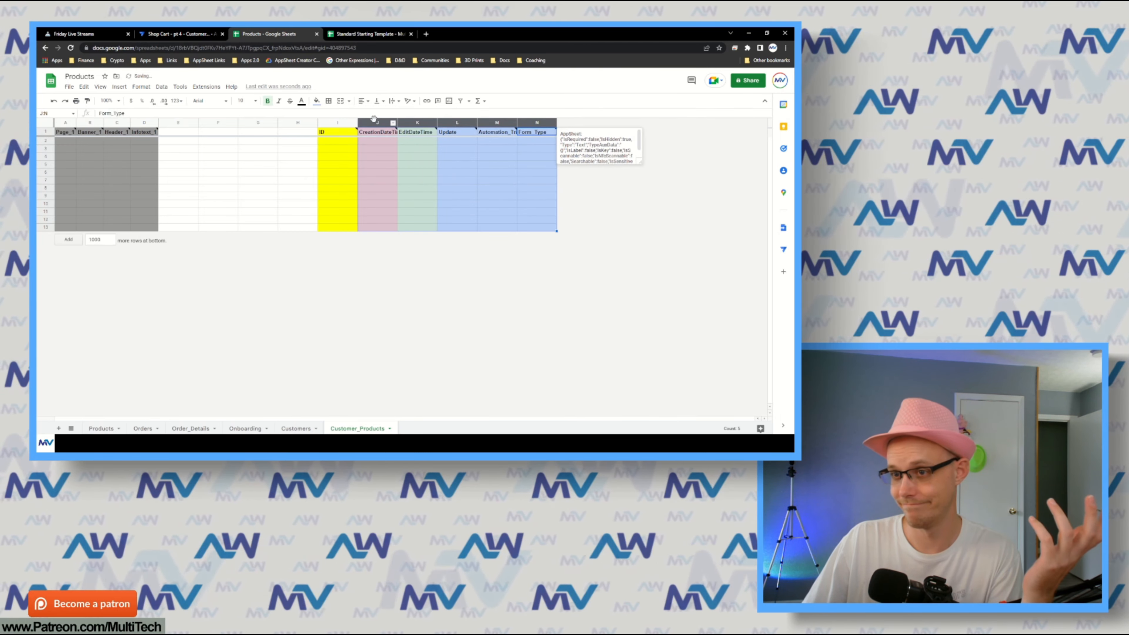
double_click(396, 122)
- Add the headers Customer_Link and CustProd_Product_Link in cells E1 and F1 of Customer_Products
click(336, 132)
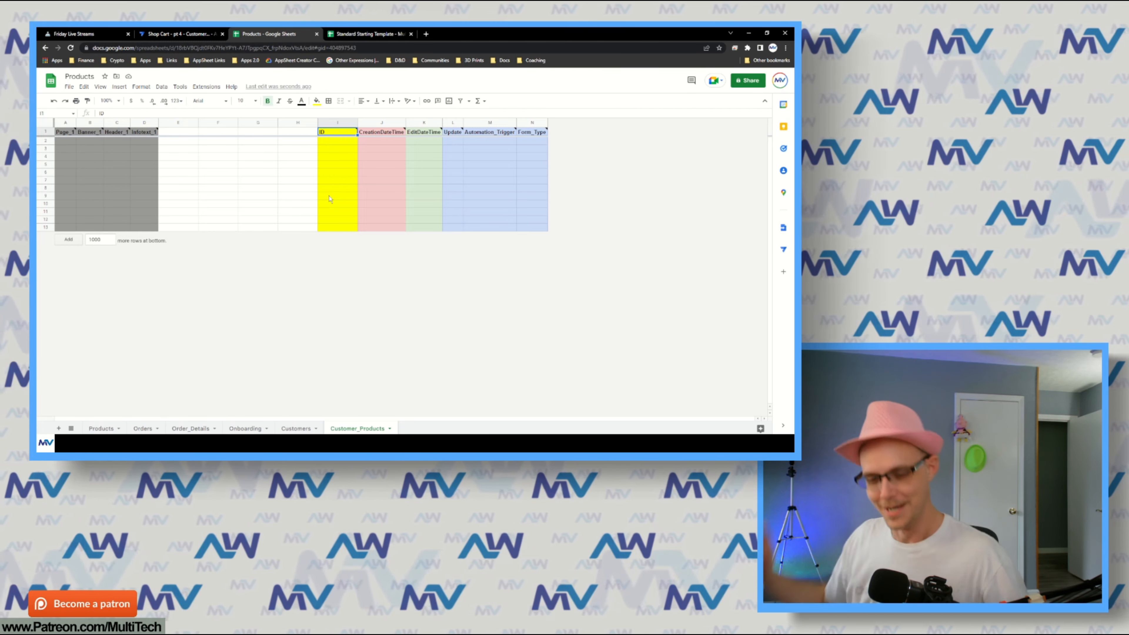
click(234, 159)
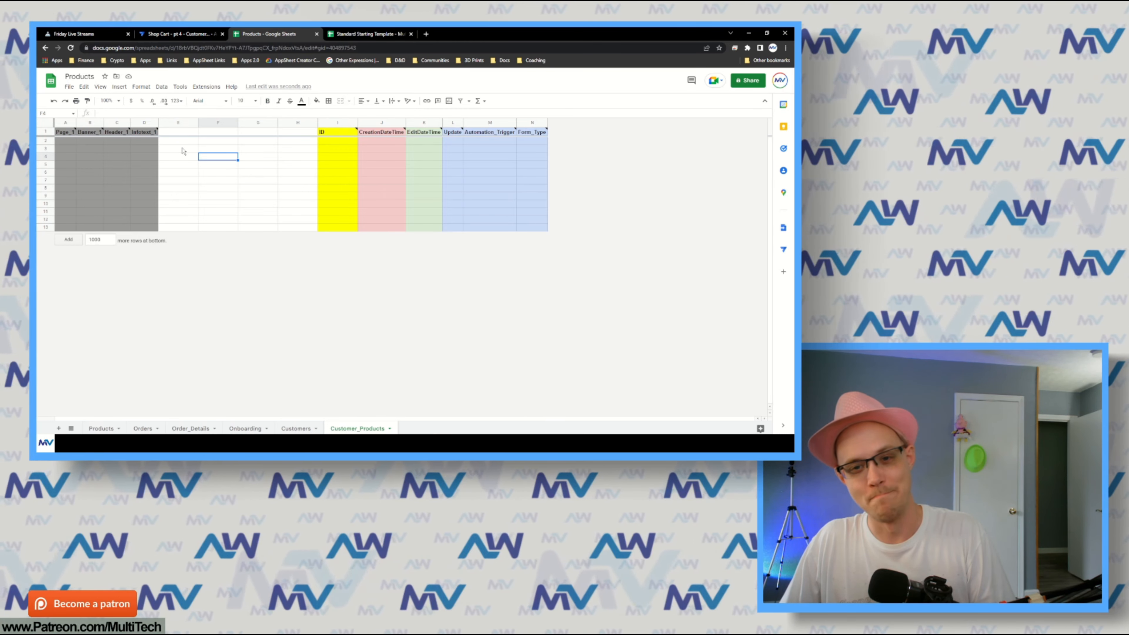
click(182, 133)
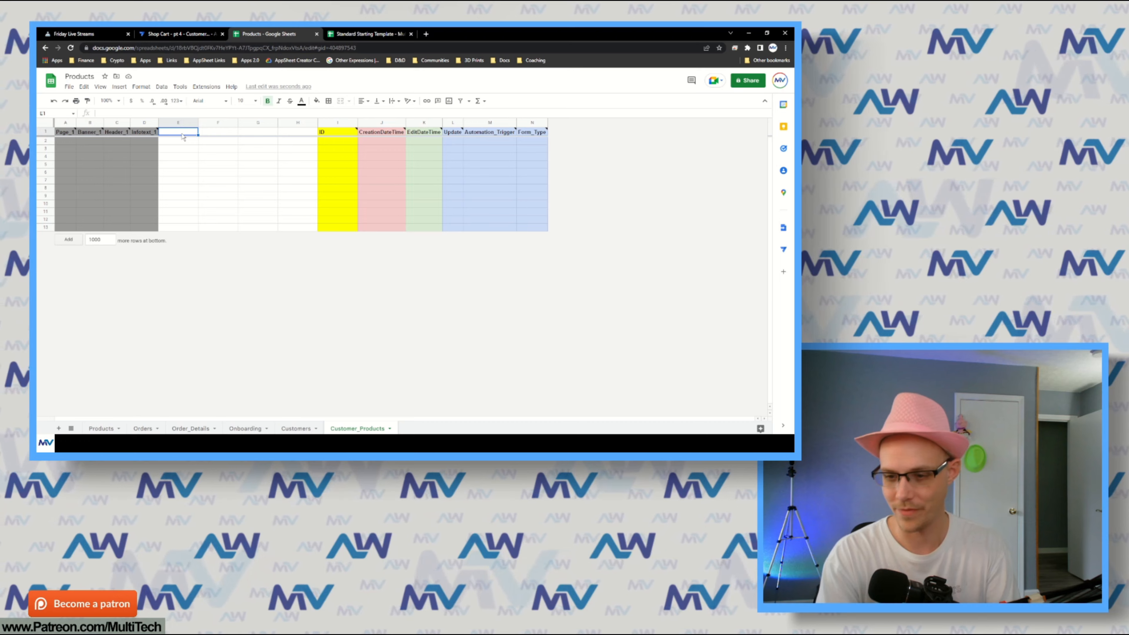
text(Customer_Link)
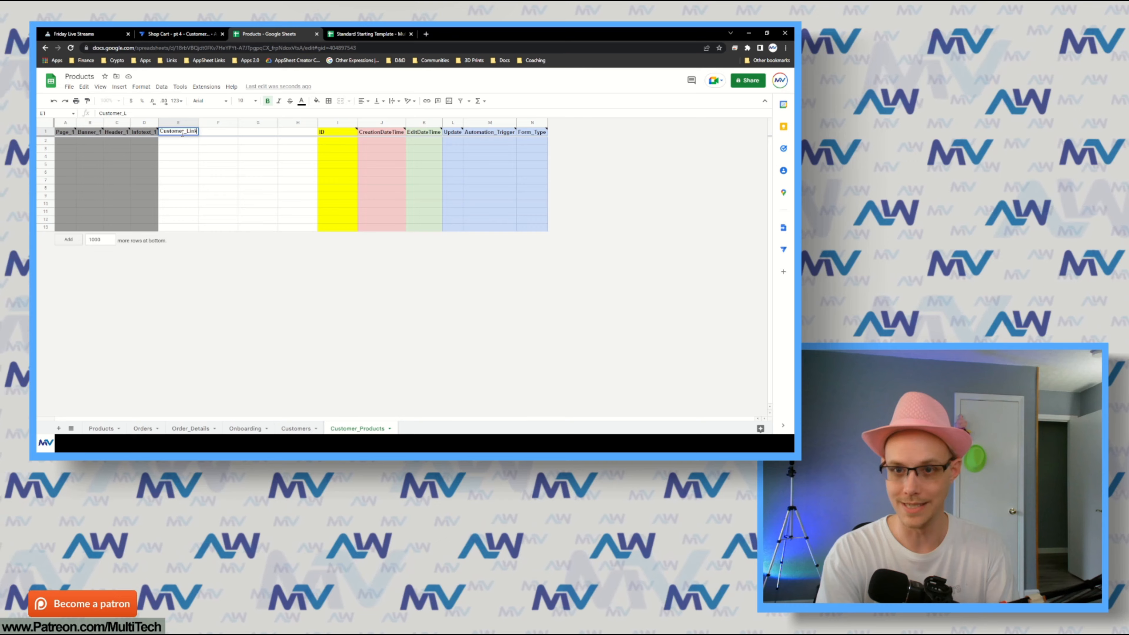
key(Tab)
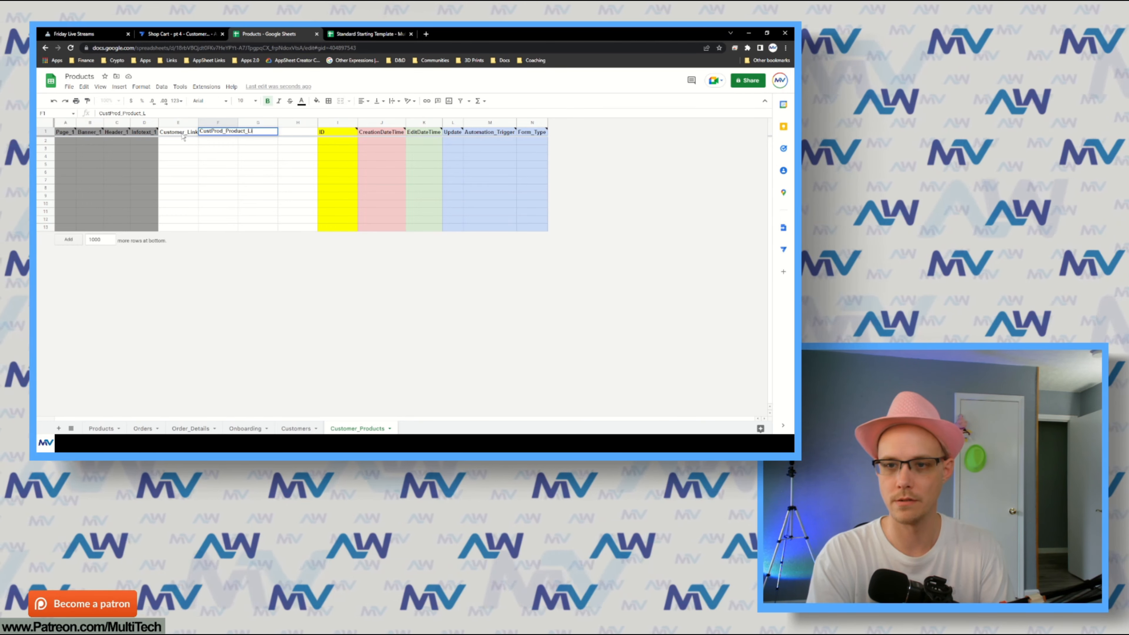
text(nk)
key(Tab)
- Add the headers CustProd_Product_Name and CustProd_Product_Cost in cells G1 and H1
text(CustProd_)
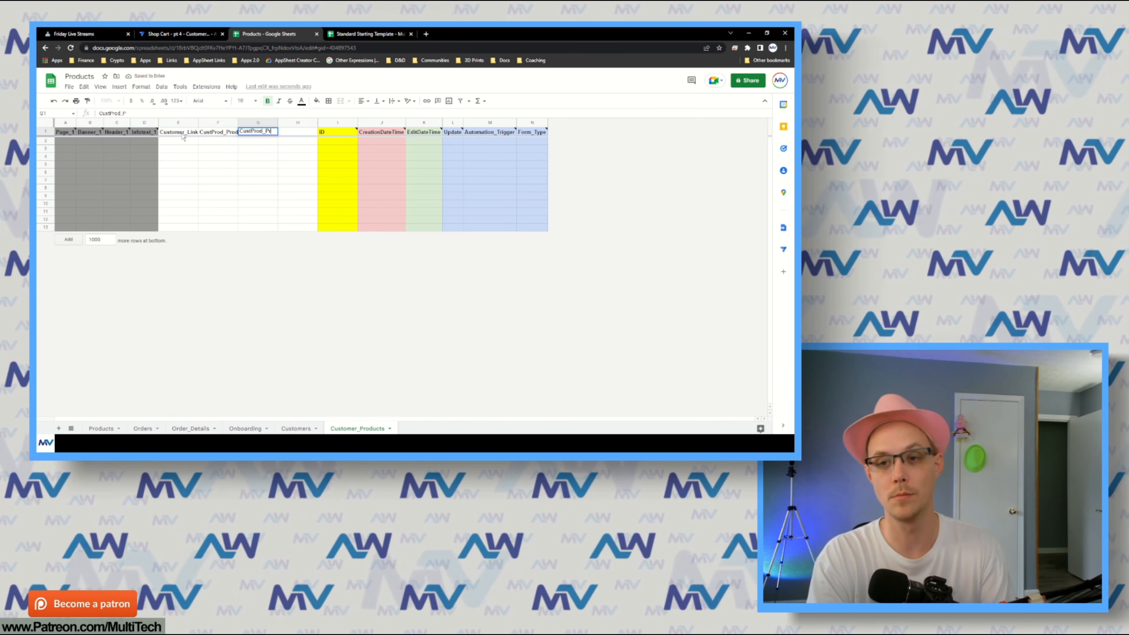
text(Product_N)
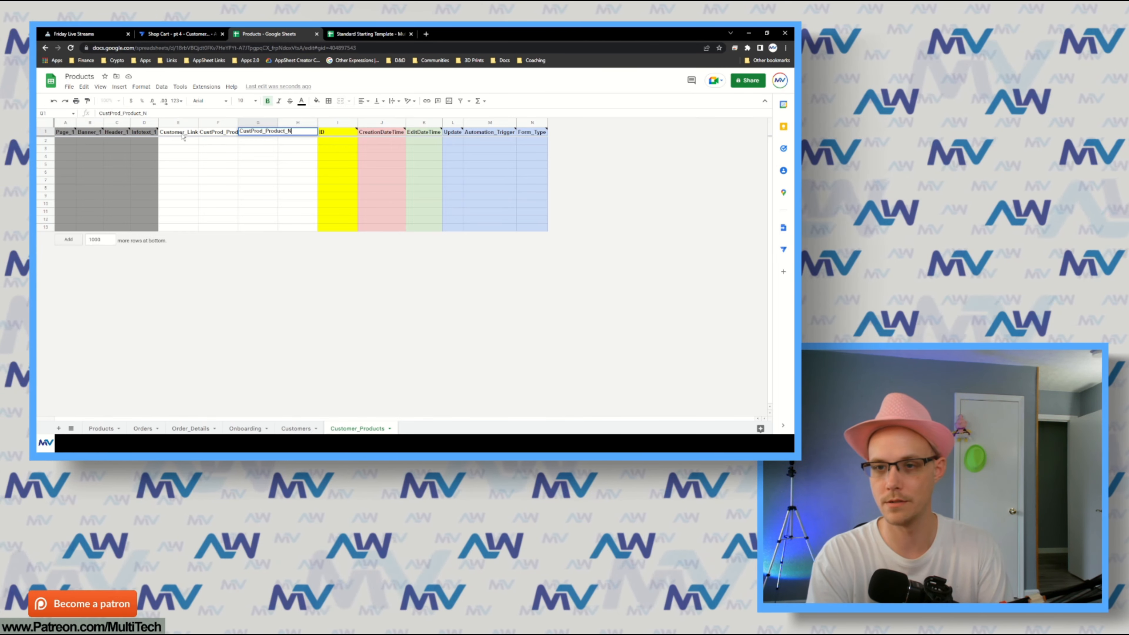
text(ame)
key(Tab)
text(CustProd_)
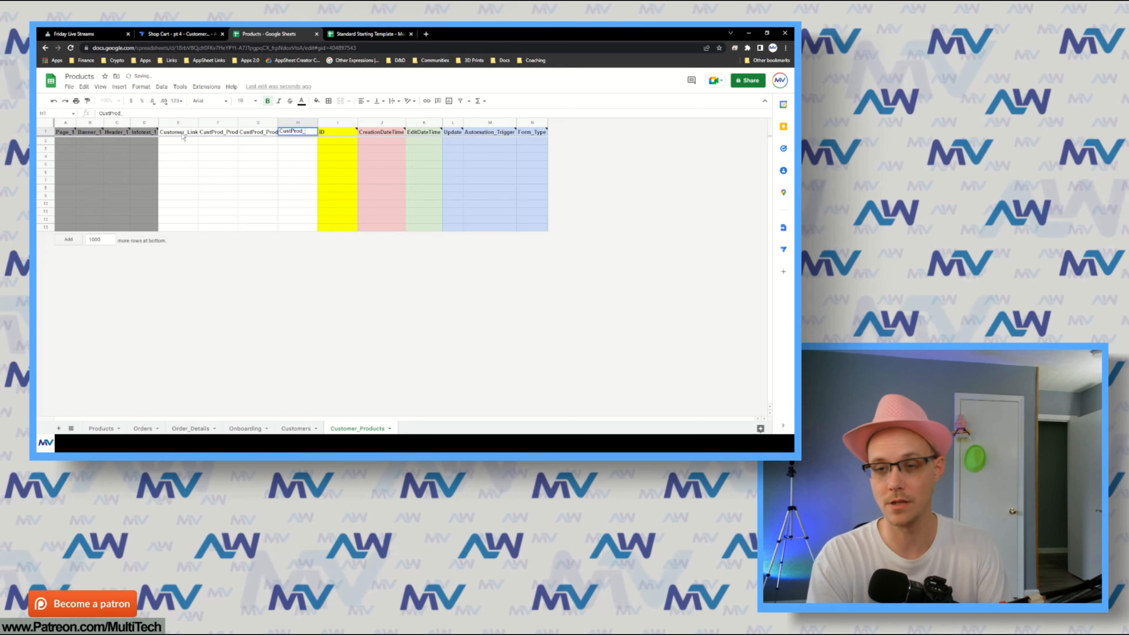
text(Product)
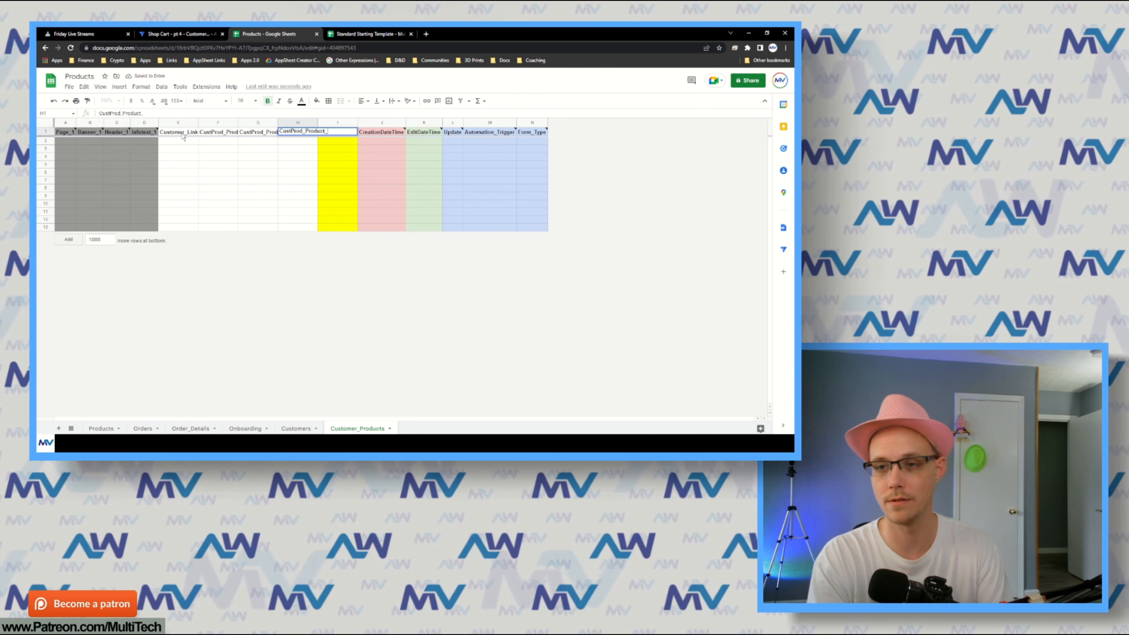
text(_Do)
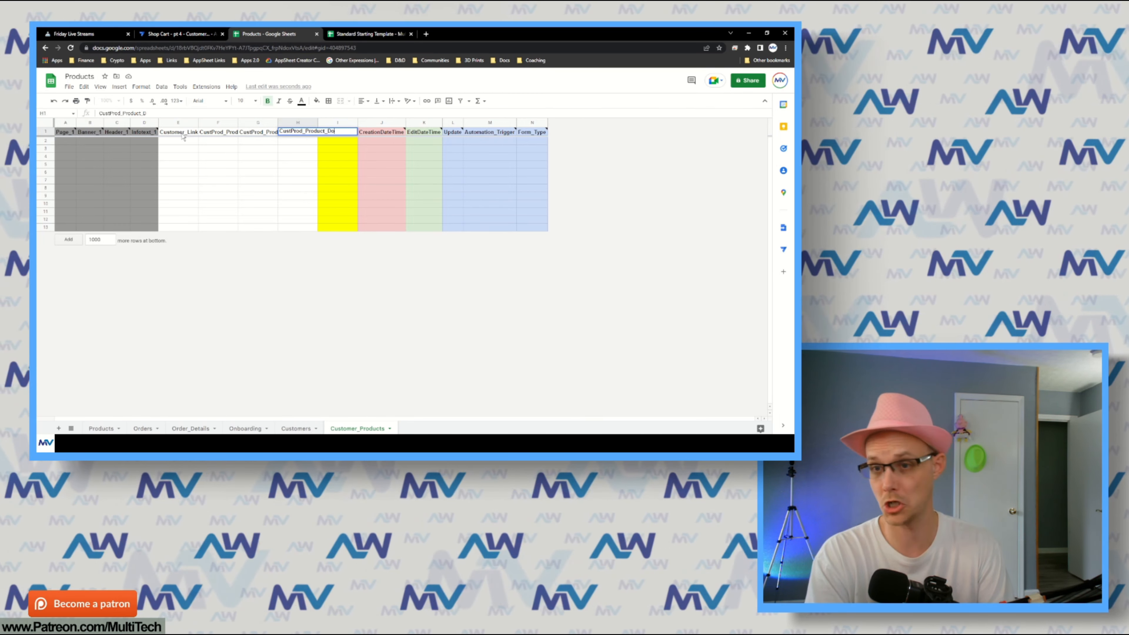
click(183, 137)
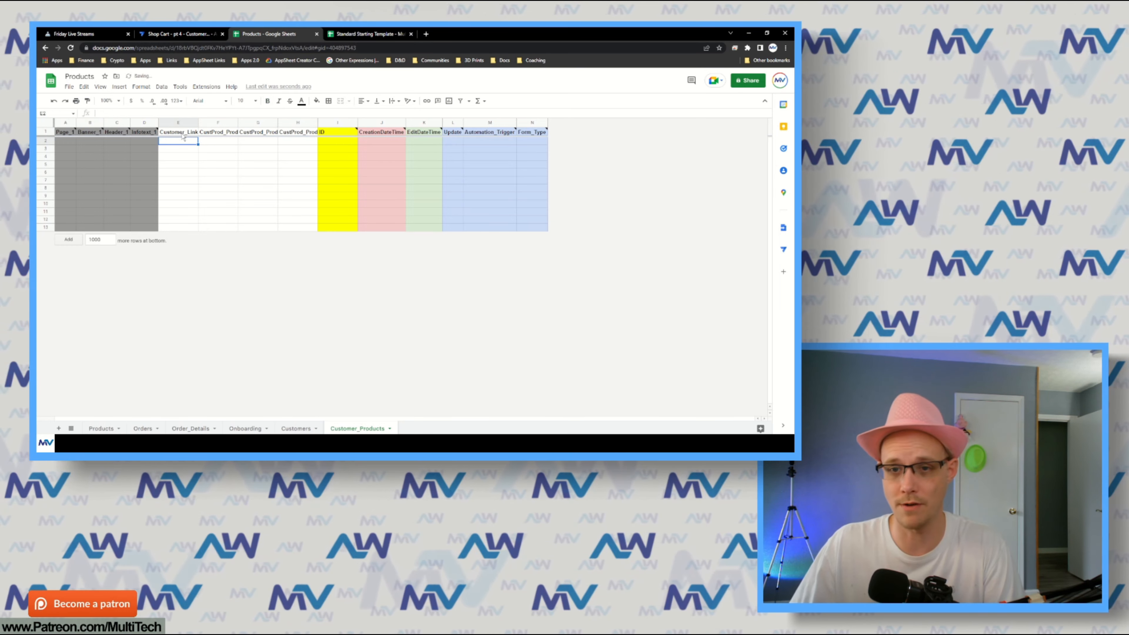
- Prefix the Customer_Link header in E1 so it reads CustProd_Customer_Link
click(179, 134)
double_click(180, 134)
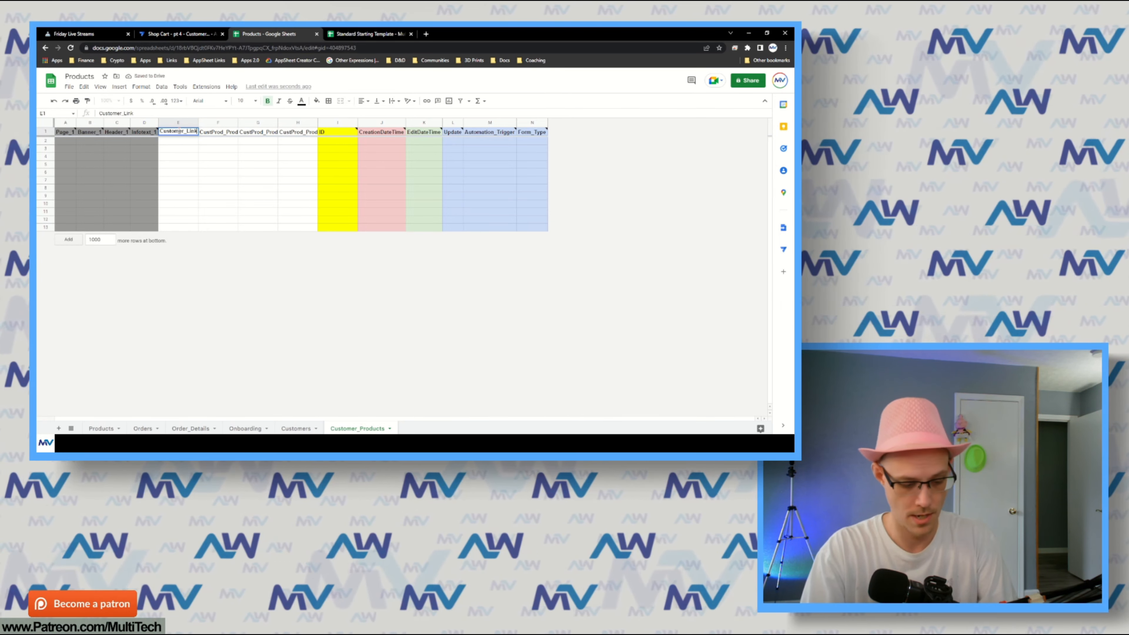
text(CustProd_)
key(Return)
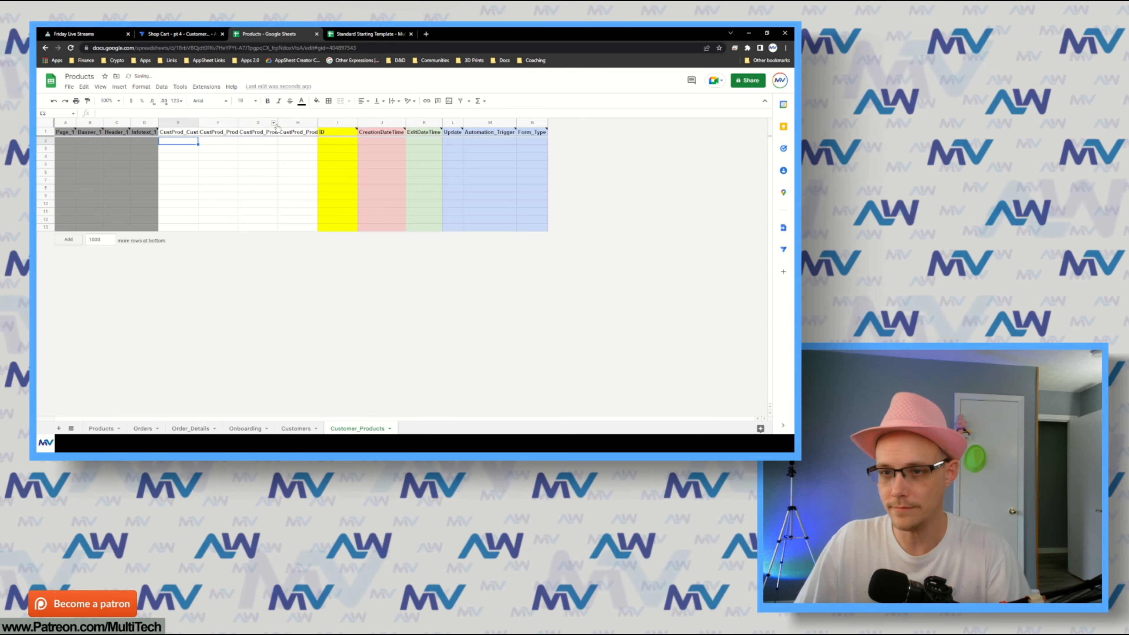
- Auto-fit columns E through H to the width of their CustProd headers
drag(288, 123, 198, 124)
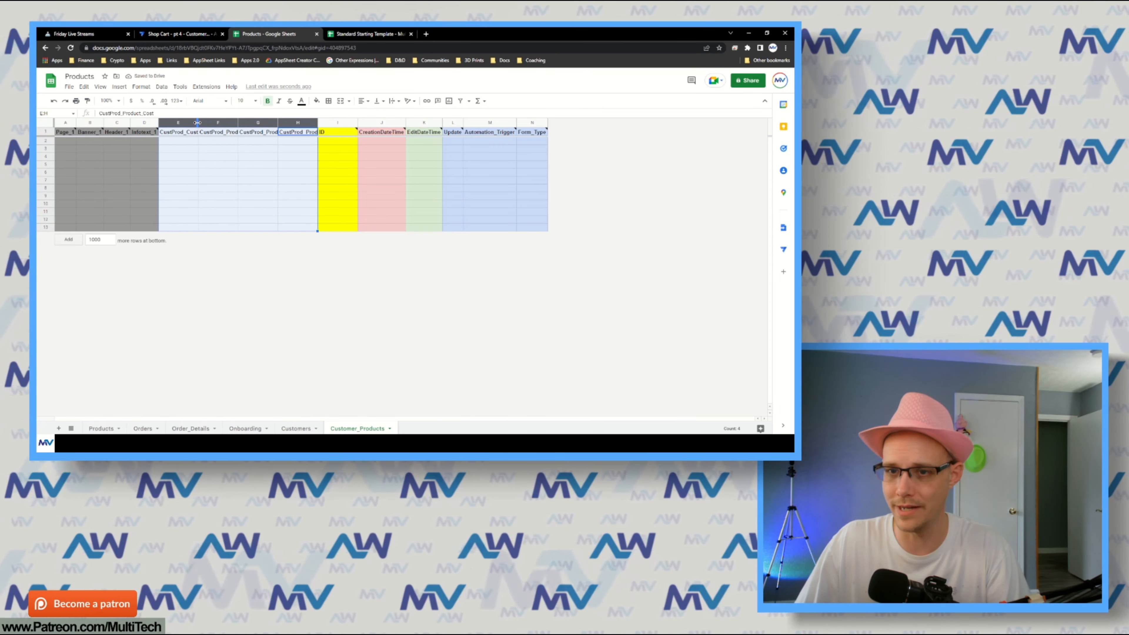
double_click(198, 123)
click(219, 166)
click(202, 125)
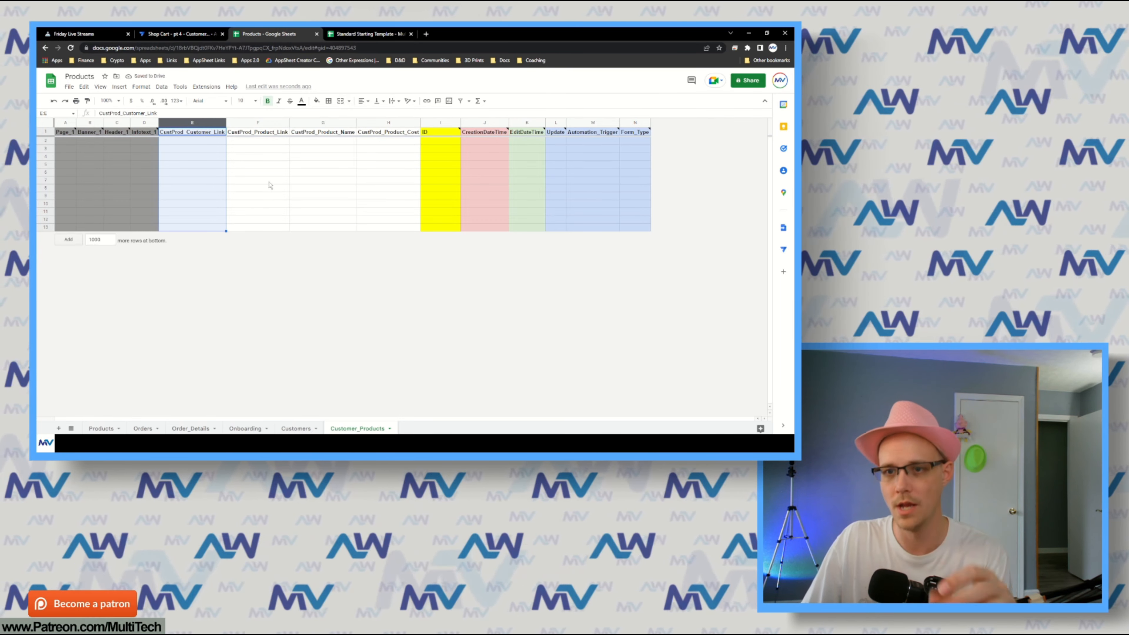
click(265, 125)
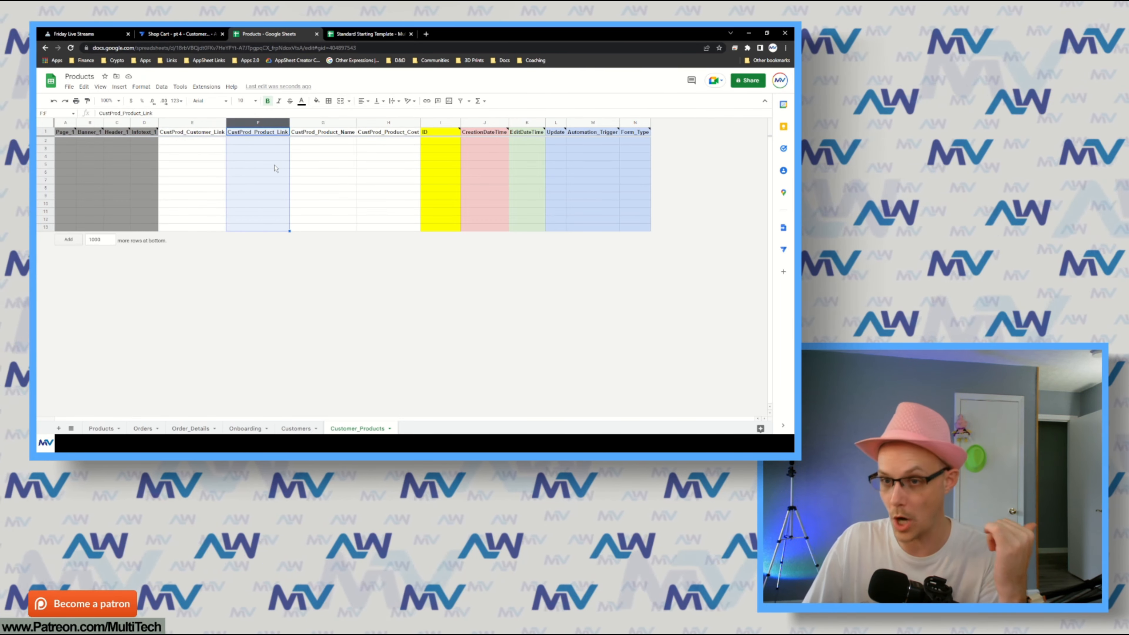
click(263, 141)
- Copy the Image, Description and Barcode header cells from the Products sheet
click(102, 428)
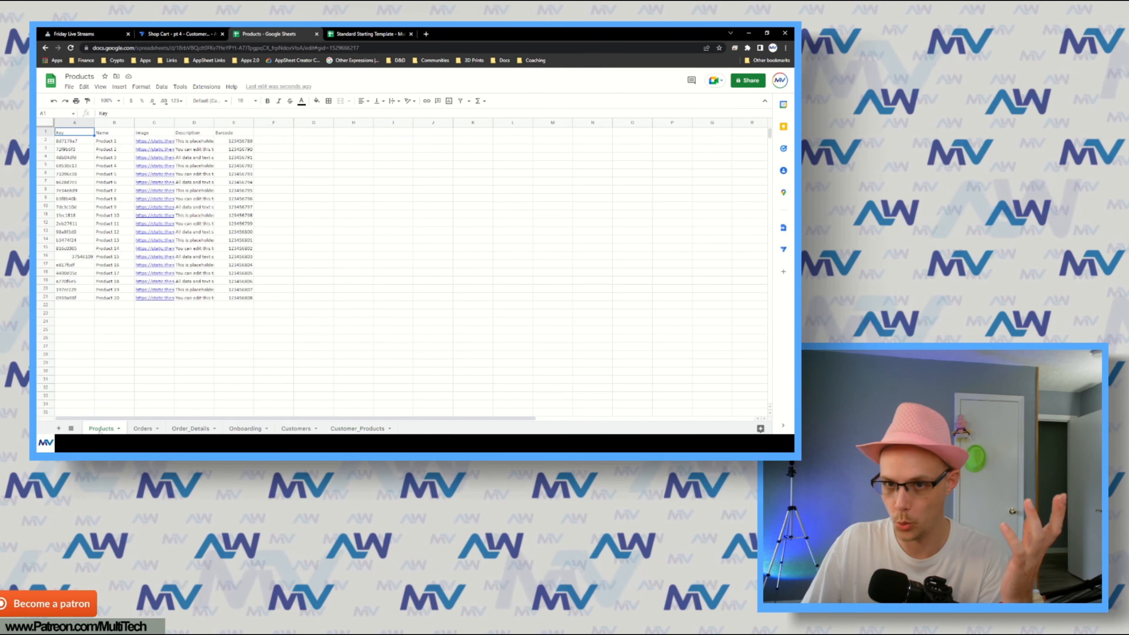
click(114, 142)
click(149, 144)
click(190, 143)
click(225, 142)
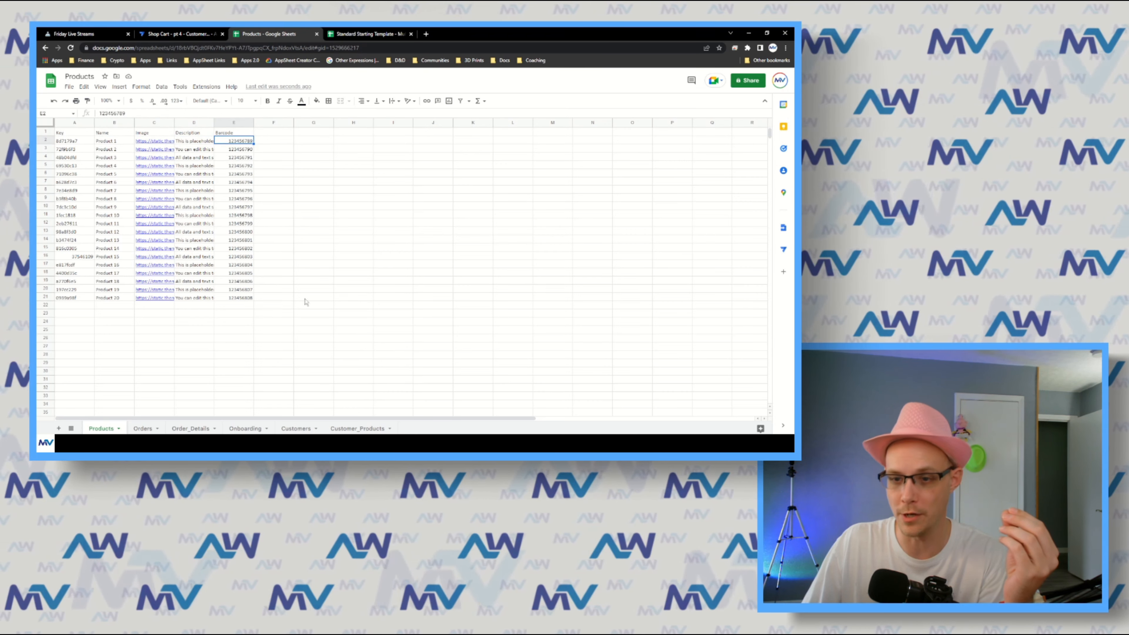
drag(225, 133, 140, 135)
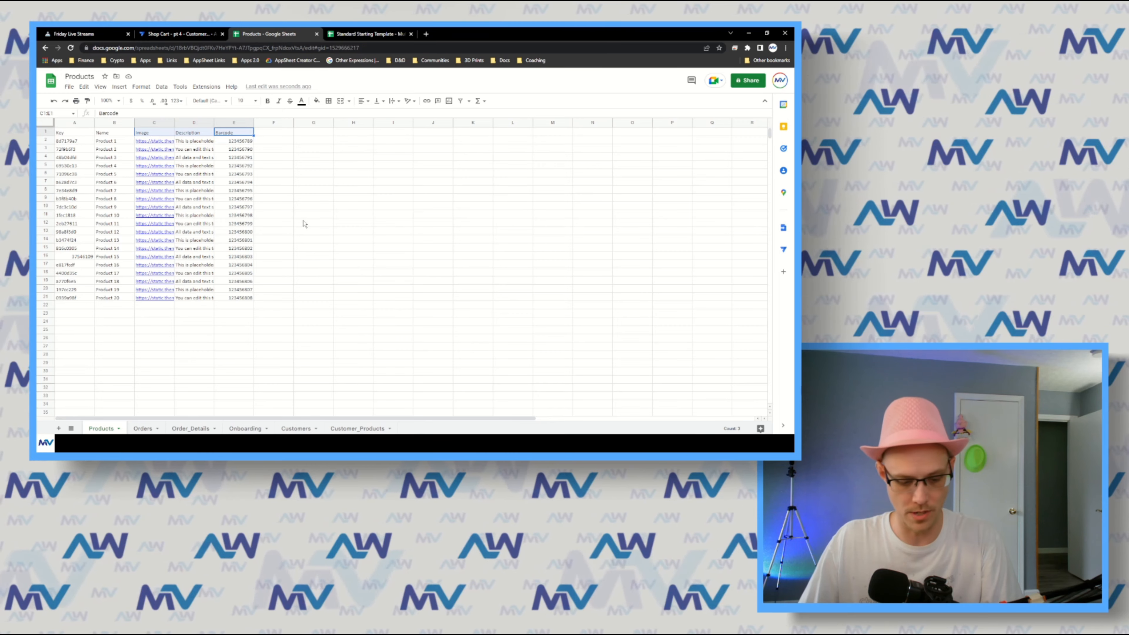
- Insert three blank columns between CustProd_Product_Name and CustProd_Product_Cost in the Customer_Products sheet
click(360, 428)
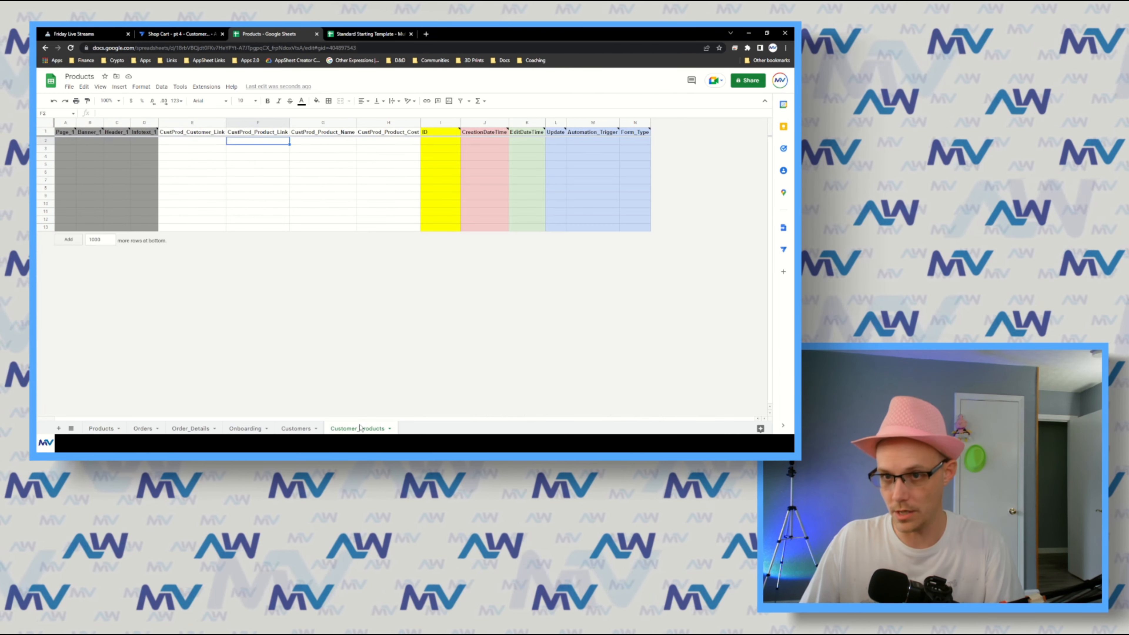
click(327, 145)
drag(377, 123, 343, 133)
drag(343, 180, 335, 172)
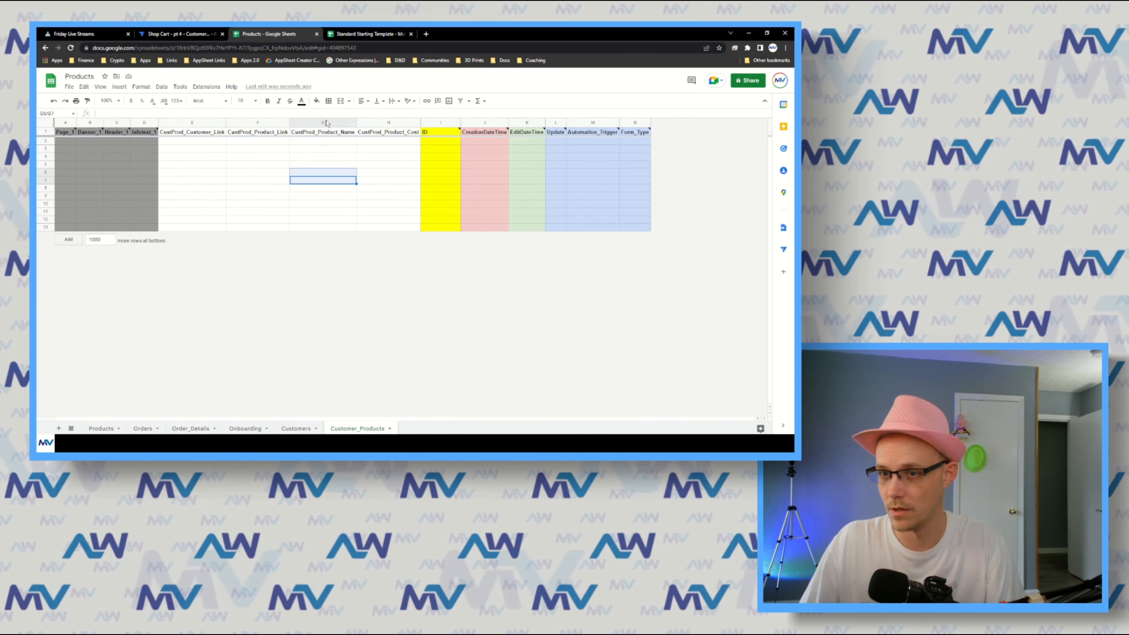
drag(326, 123, 203, 123)
right_click(204, 122)
click(323, 190)
- Paste the copied Image, Description and Barcode headers into cells H1 through J1
click(382, 132)
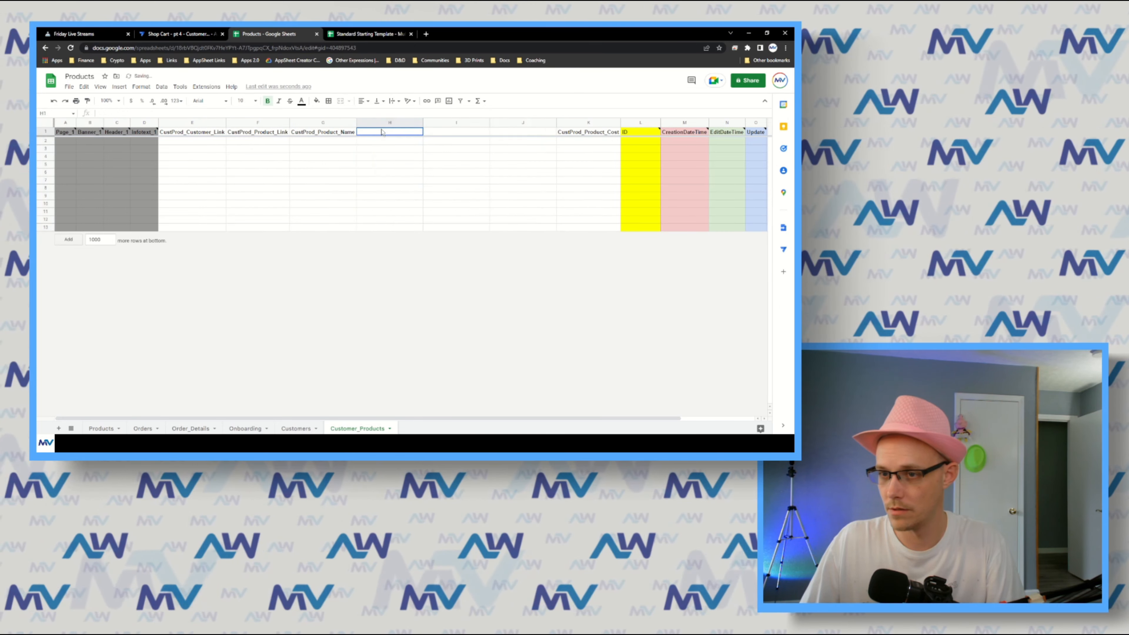
key(ctrl+v)
click(397, 157)
- Copy the CustProd_ prefix from the CustProd_Product_Name header and put it before Image in H1, making CustProd_Image
double_click(338, 133)
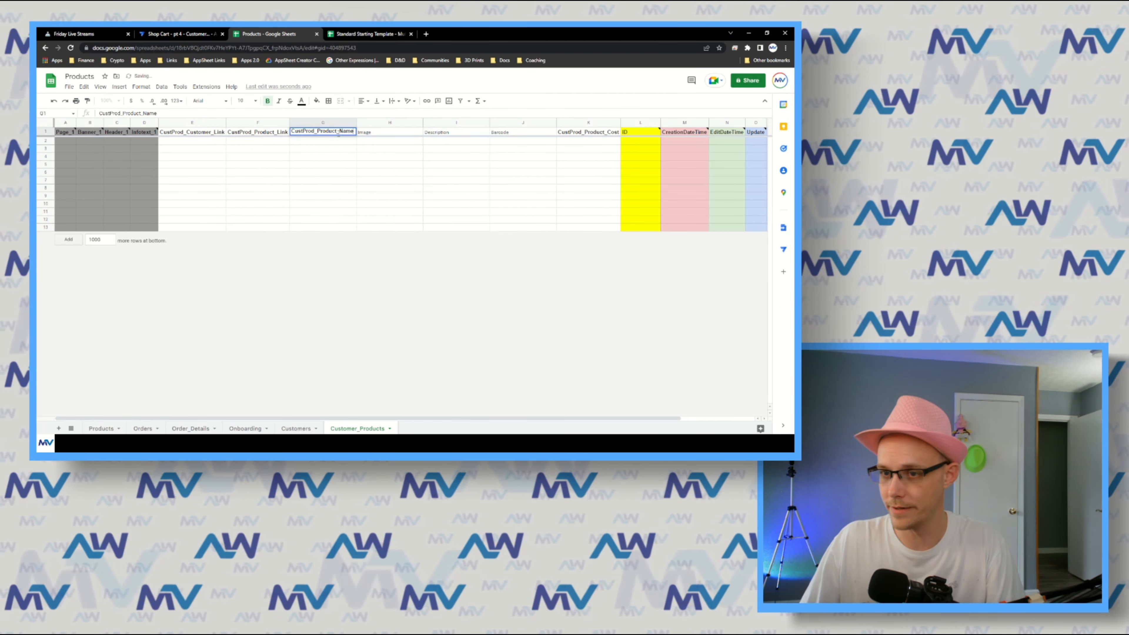
drag(317, 133, 273, 135)
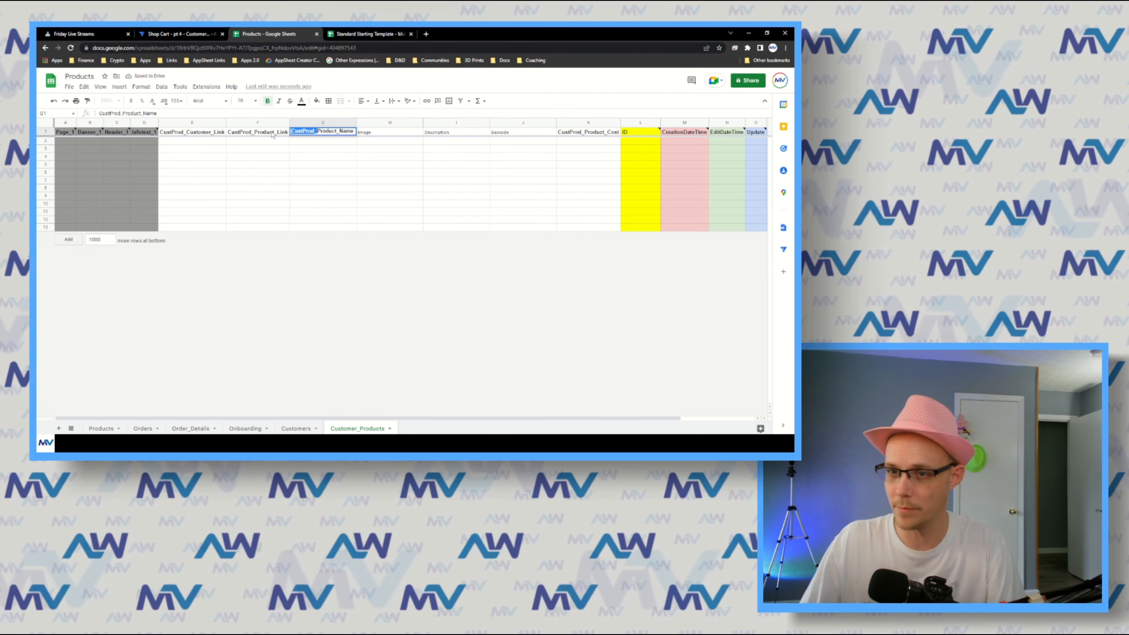
click(395, 152)
click(378, 132)
double_click(379, 133)
key(ctrl+v)
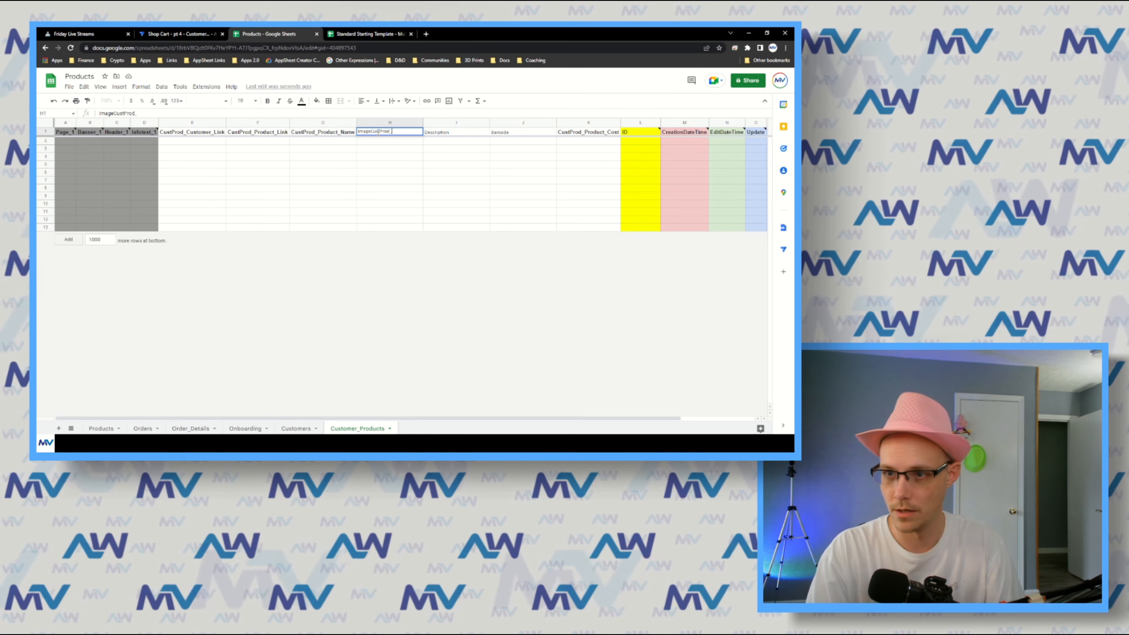
key(Escape)
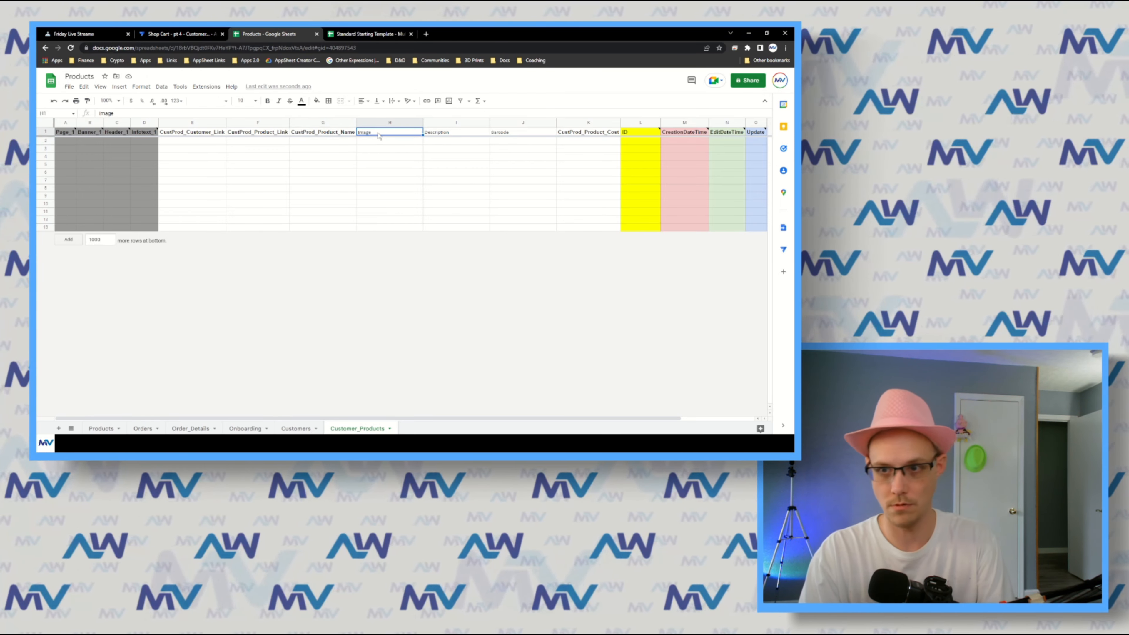
double_click(378, 132)
key(Home)
key(ctrl+v)
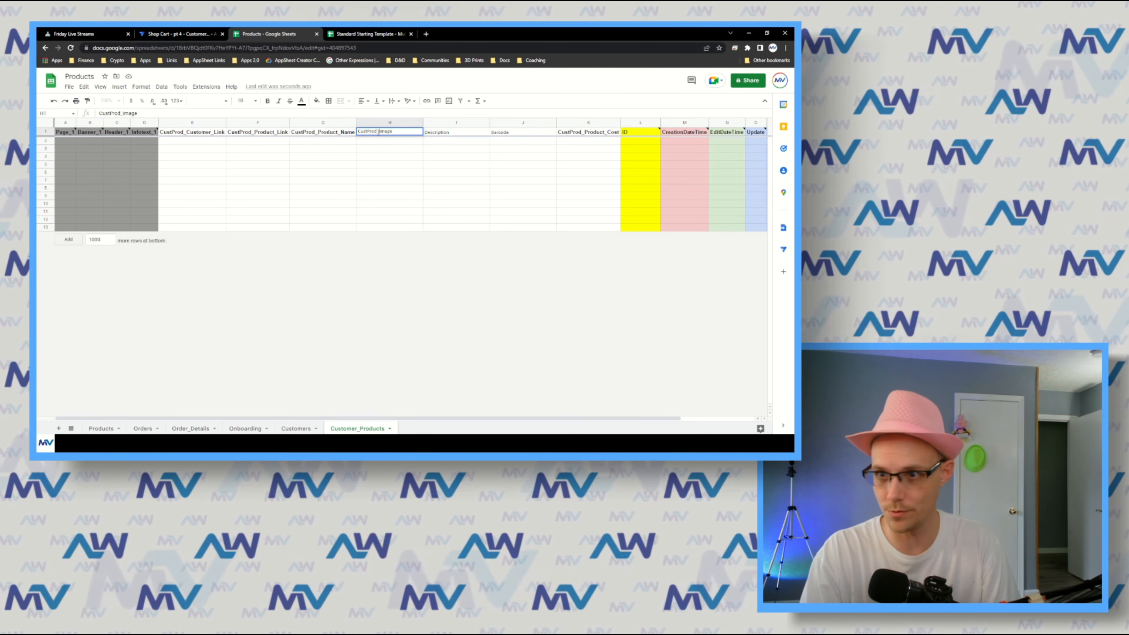
key(Tab)
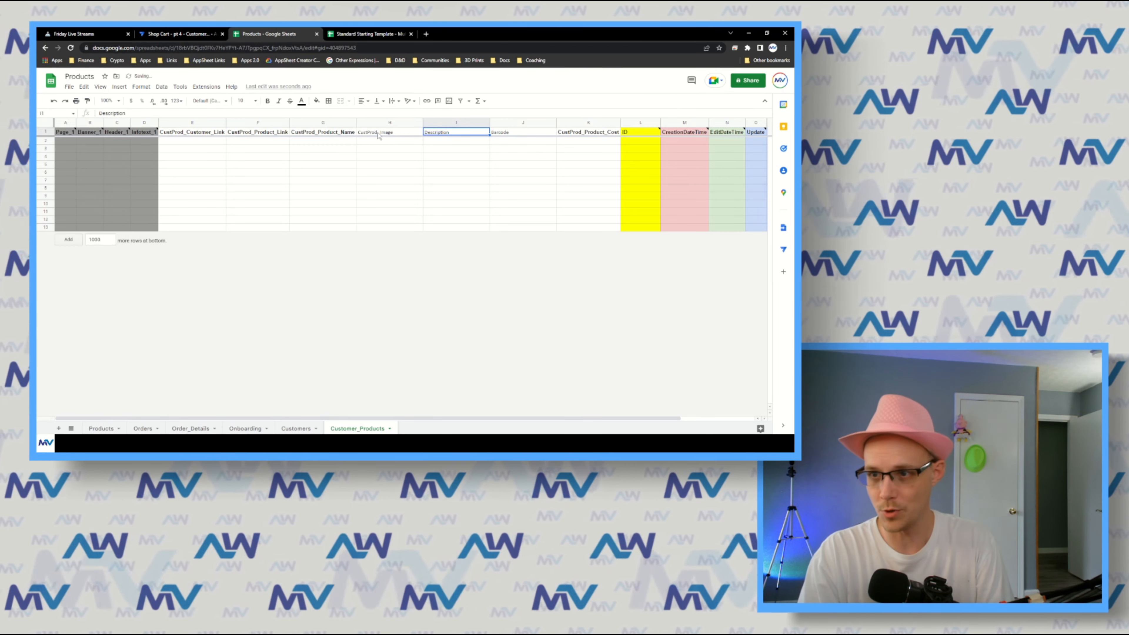
- Put the CustProd_ prefix before Description and Barcode in I1 and J1, making CustProd_Description and CustProd_Barcode
key(Return)
key(Home)
key(ctrl+v)
key(Tab)
key(Return)
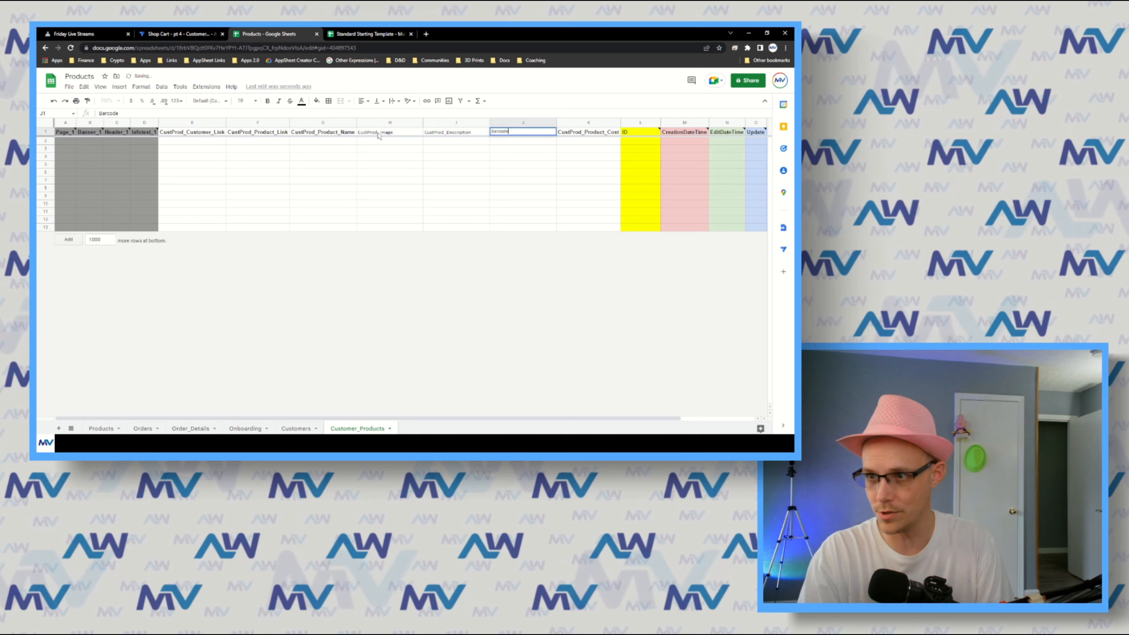
key(Home)
key(ctrl+v)
click(378, 138)
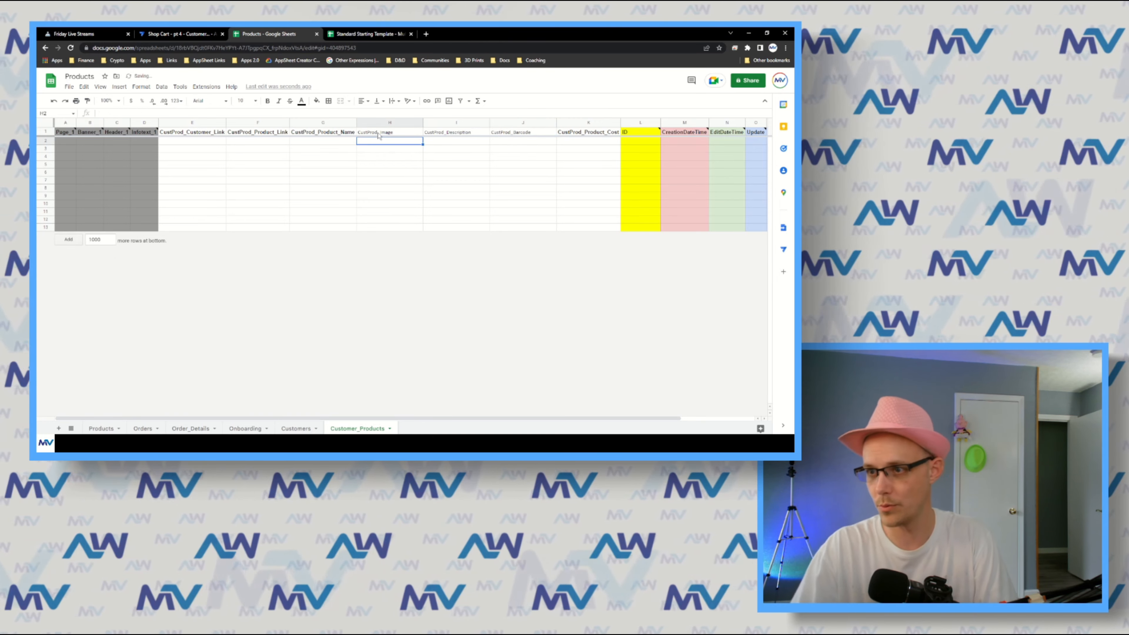
- Make the CustProd_Image, CustProd_Description and CustProd_Barcode headers bold
drag(499, 123, 406, 123)
drag(410, 165, 511, 132)
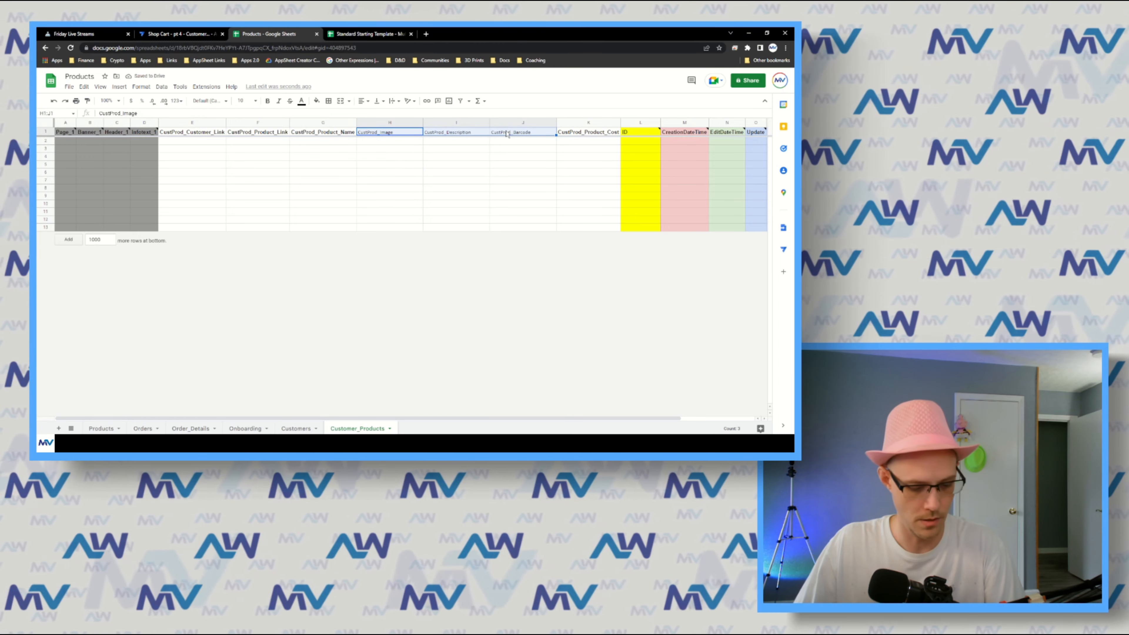
key(ctrl+b)
click(540, 173)
- Auto-fit the CustProd_Image, CustProd_Description and CustProd_Barcode columns to their headers
click(307, 132)
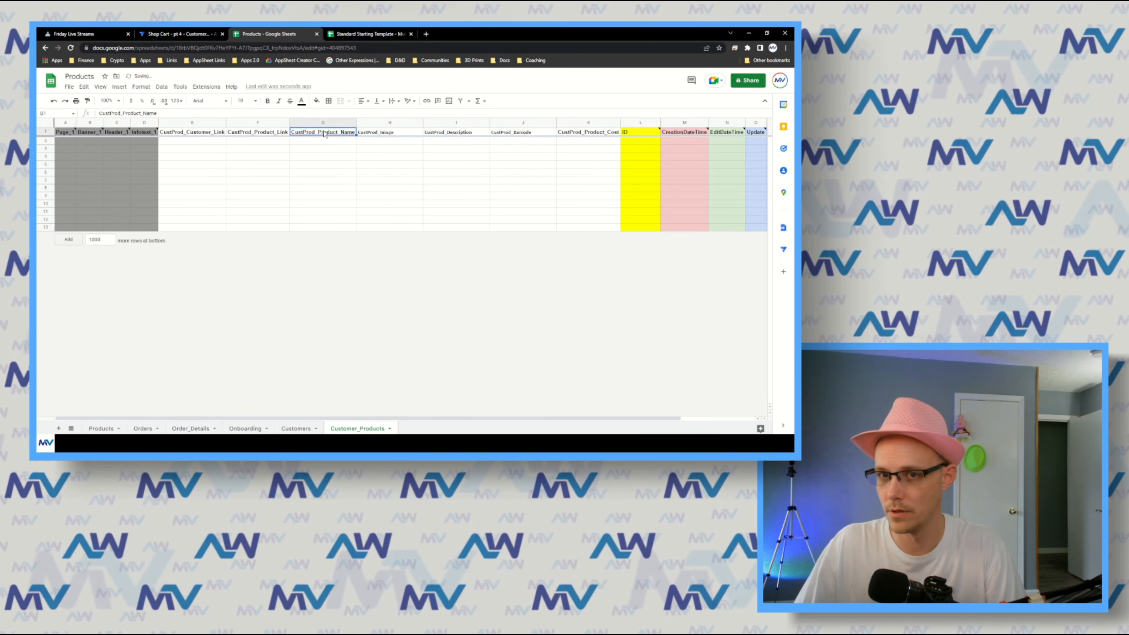
mouse_move(411, 135)
mouse_down()
mouse_move(511, 134)
mouse_move(401, 123)
mouse_up()
click(511, 150)
double_click(423, 122)
click(406, 174)
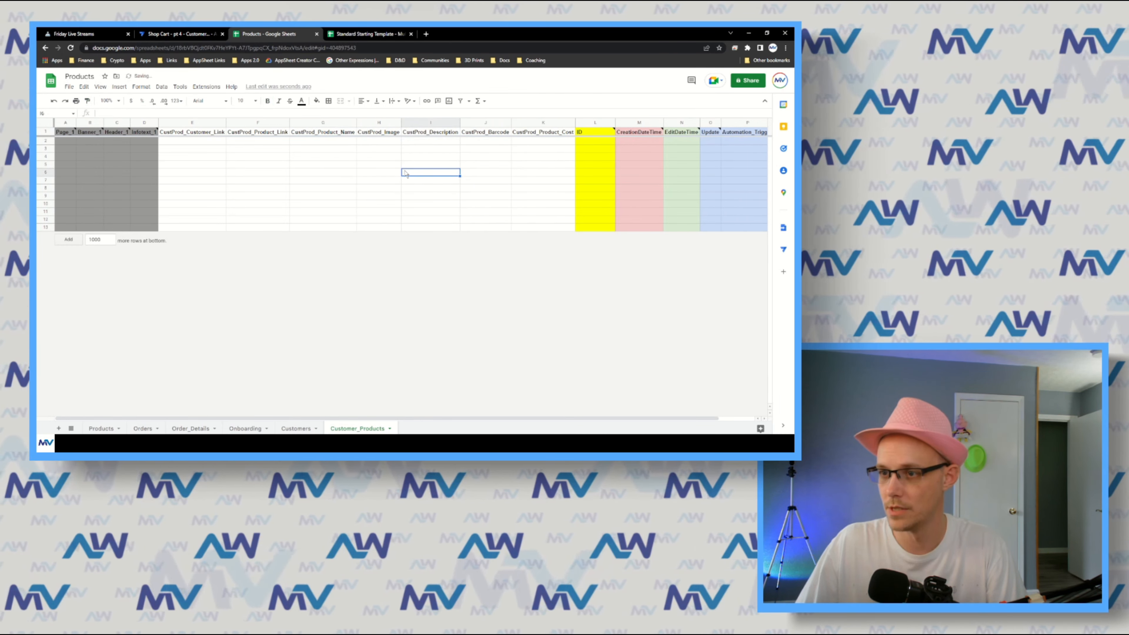
click(220, 134)
click(256, 135)
drag(325, 133, 507, 134)
click(551, 135)
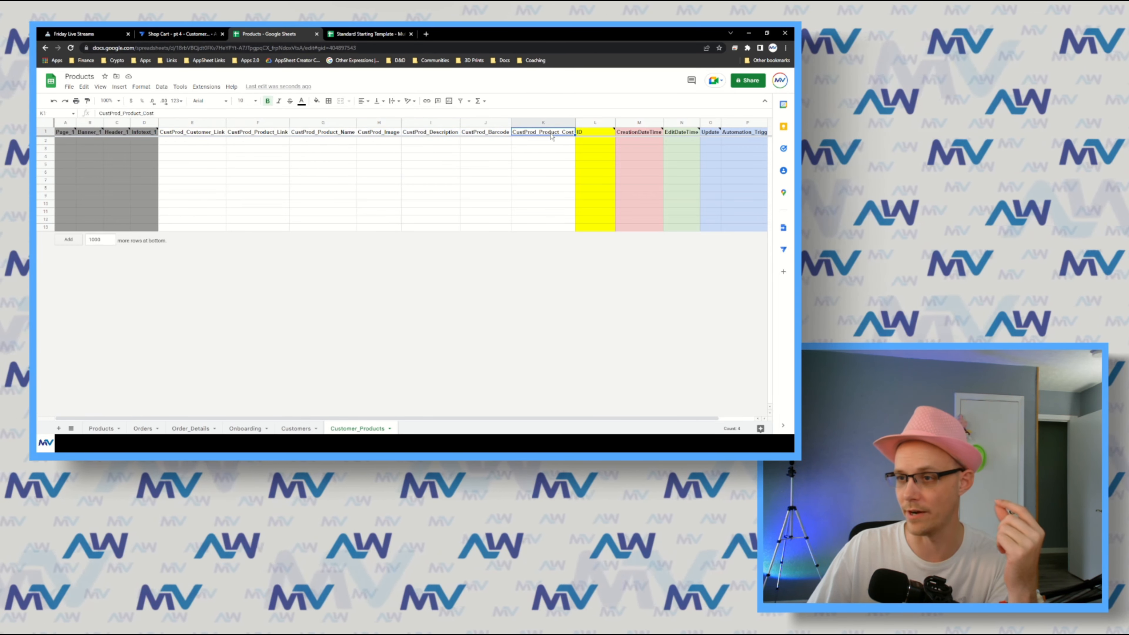
click(553, 166)
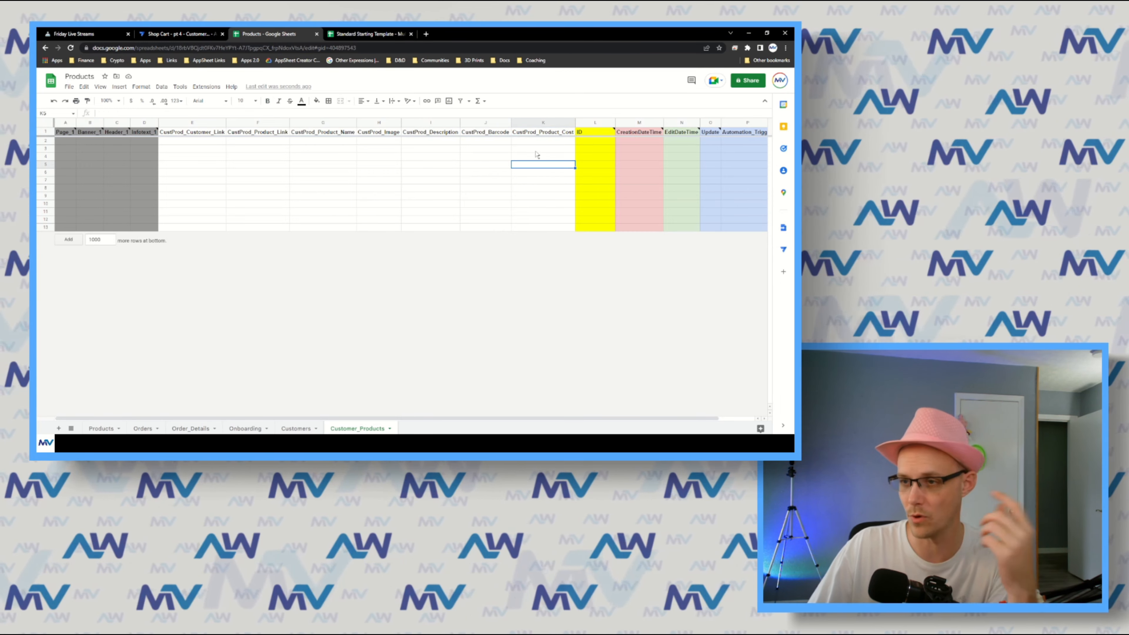
- Rename the ID header in L1 to CustomerProductID and auto-fit its column width
click(547, 142)
click(588, 133)
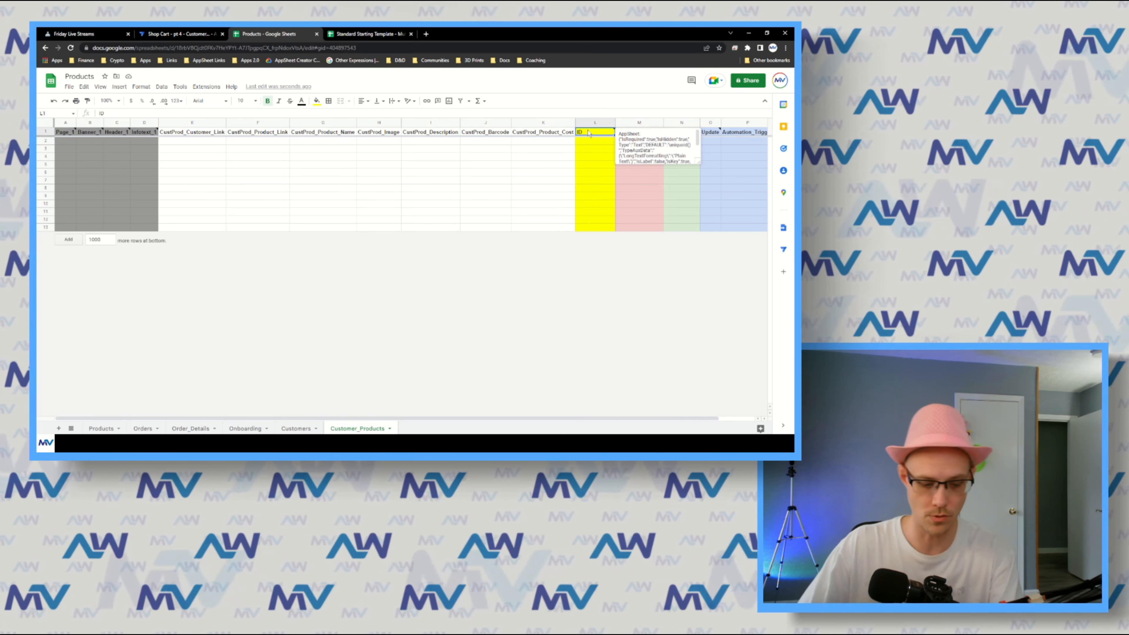
text(CustomerProdu)
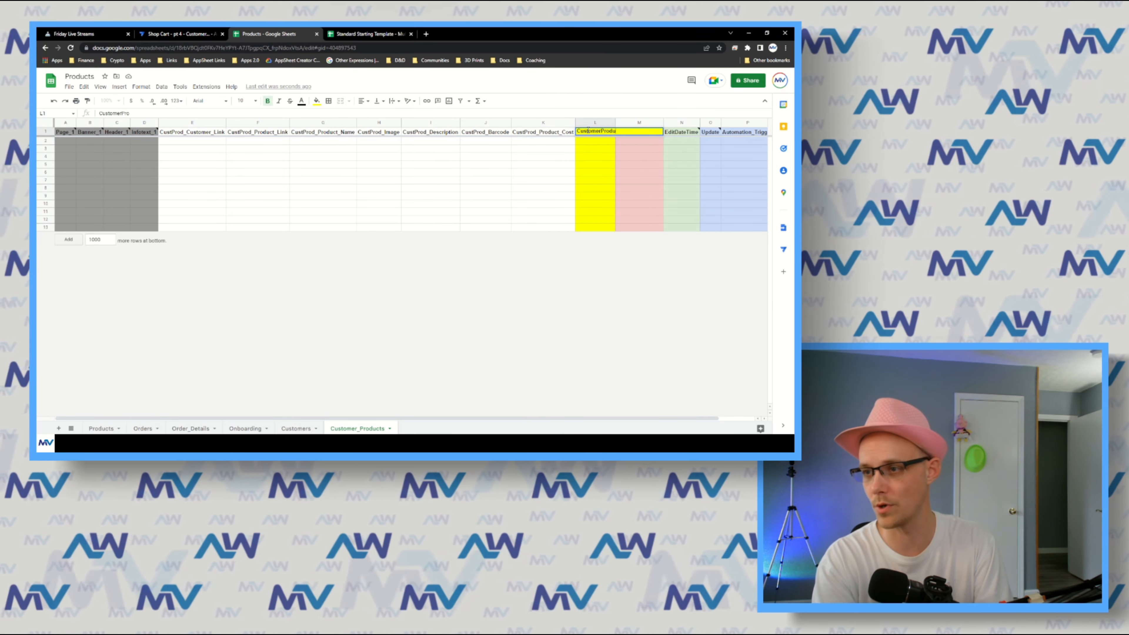
text(ct)
key(Return)
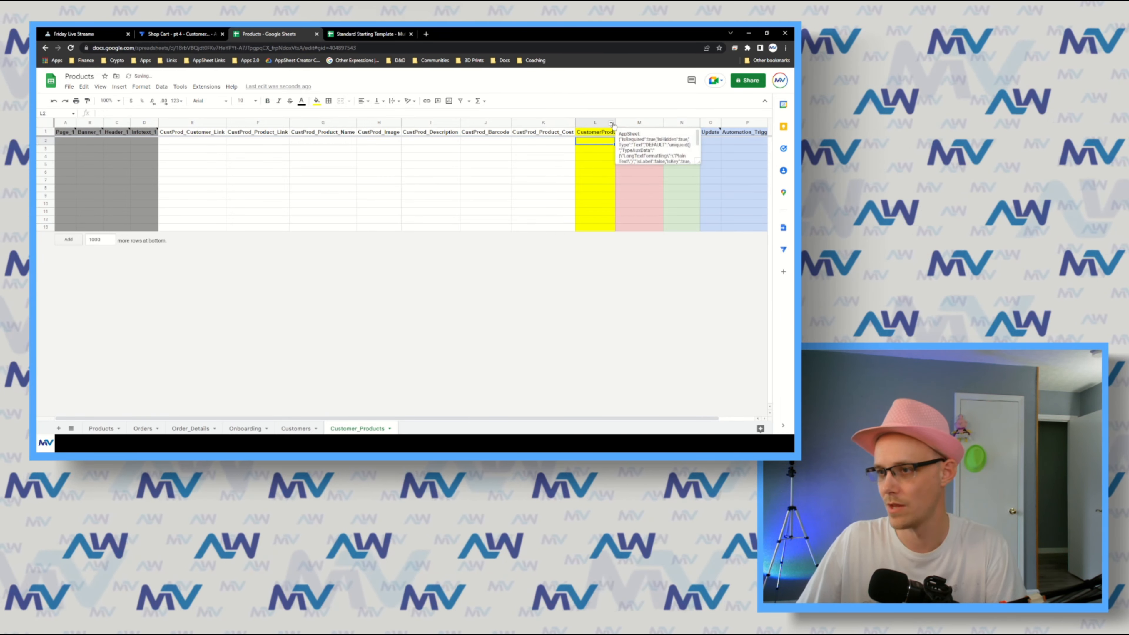
double_click(614, 123)
click(543, 180)
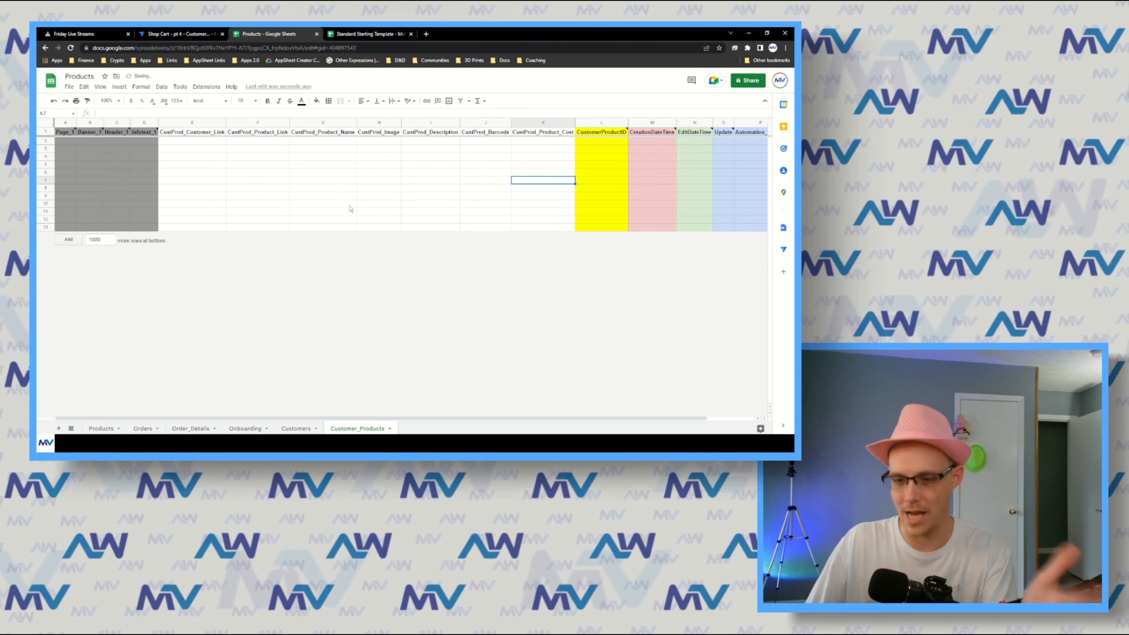
- On the Customers sheet, replace the ENTER_CONTENT_HERE placeholder in the Header_1 note with Customer Setup
click(306, 429)
click(232, 195)
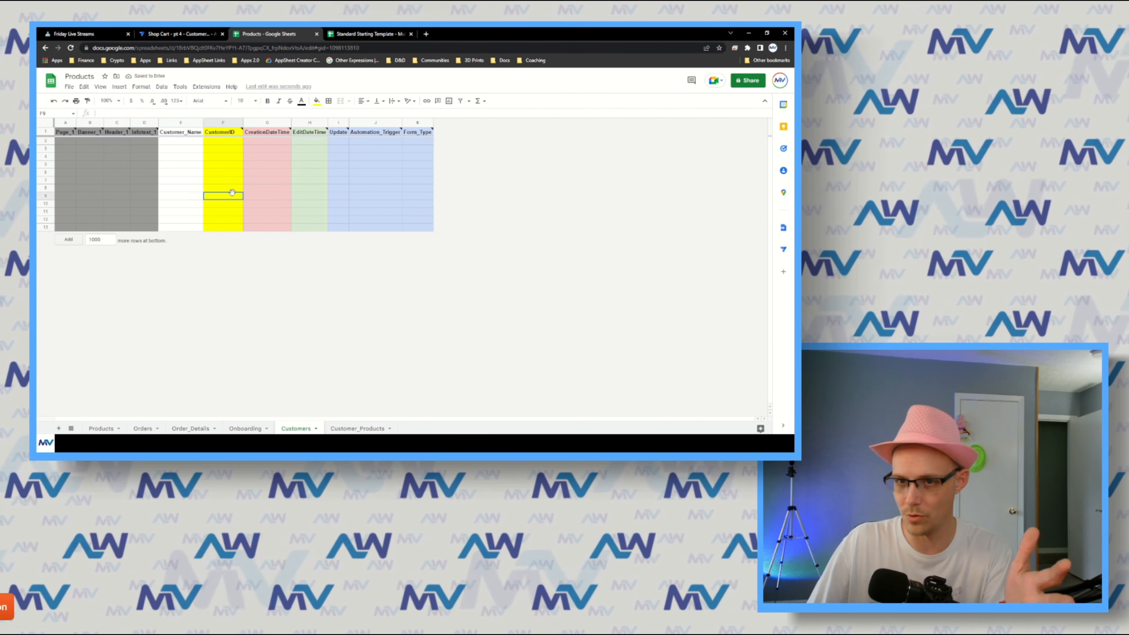
mouse_move(115, 134)
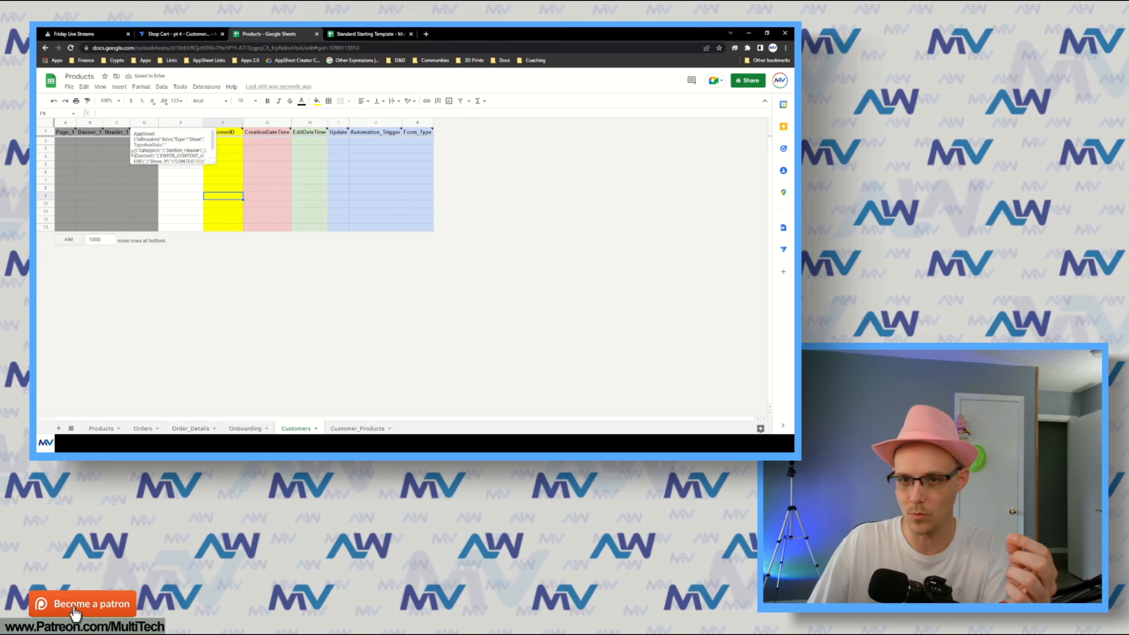
double_click(164, 157)
text(Customer Setup)
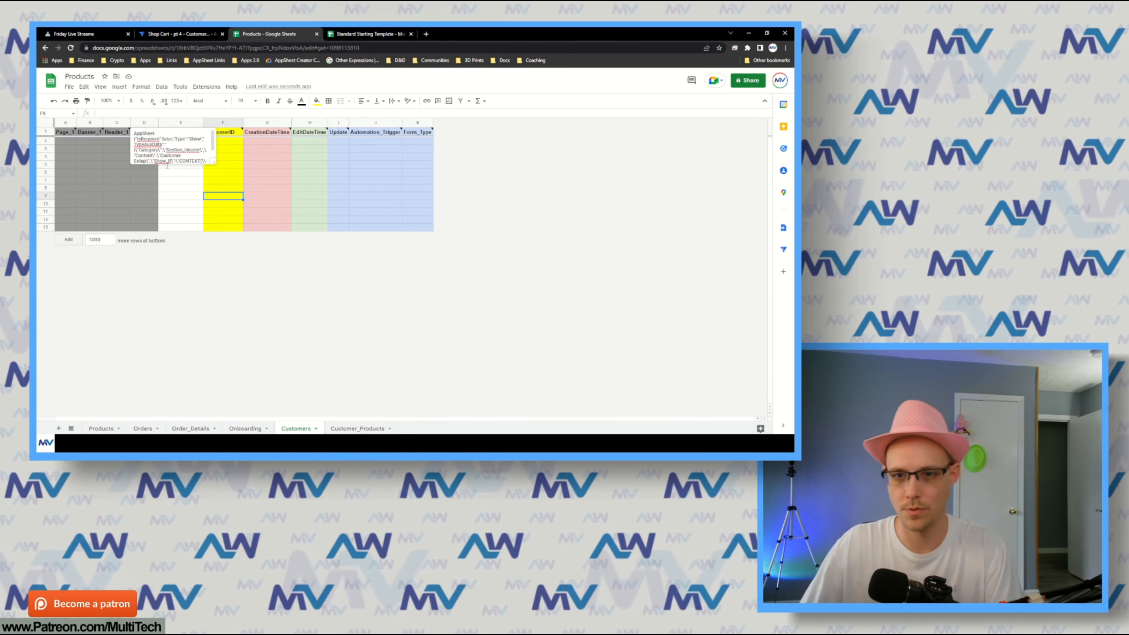
- Delete the Infotext_1 column from the Customers sheet
right_click(144, 122)
click(178, 214)
click(125, 191)
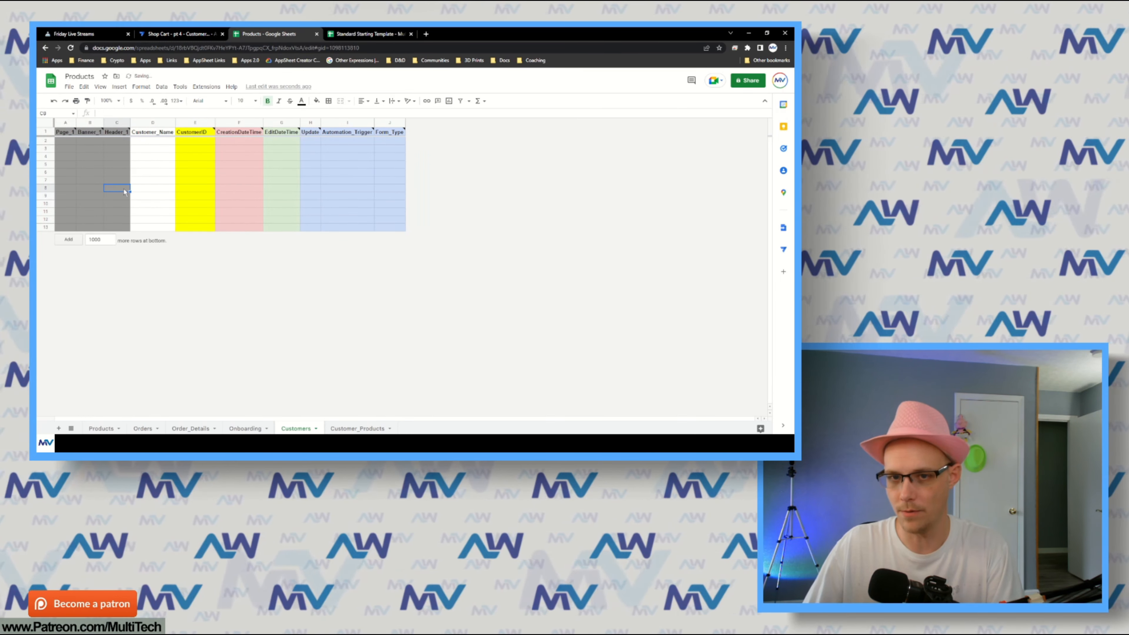
- On the Customer_Products sheet, replace the content placeholder in the Header_1 note with Customer Product Setup
click(347, 428)
mouse_move(128, 137)
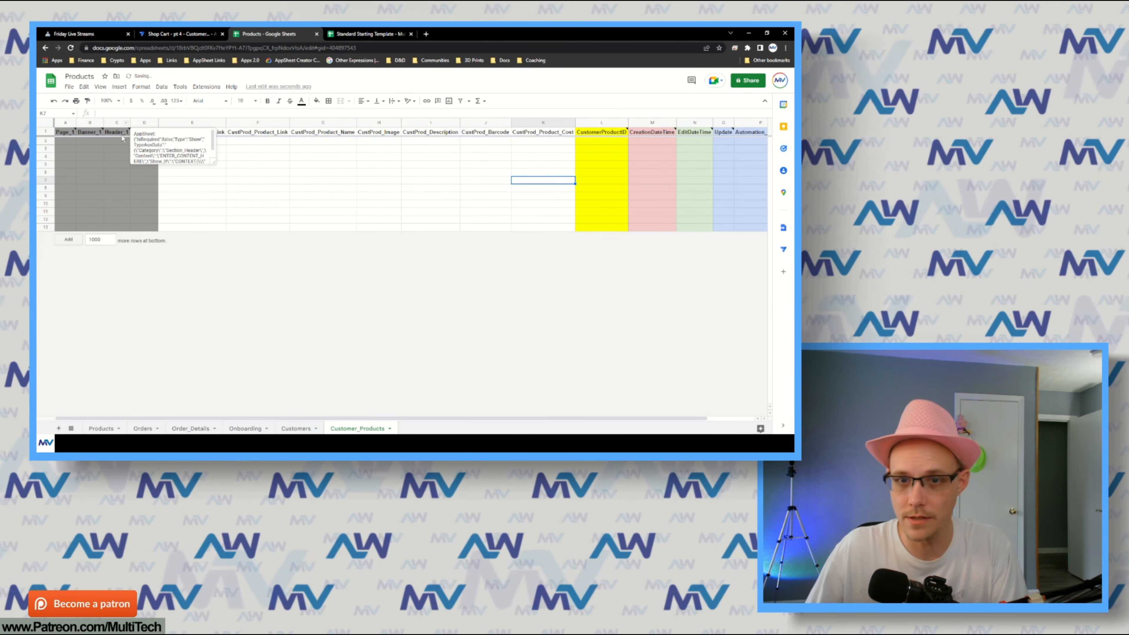
double_click(178, 154)
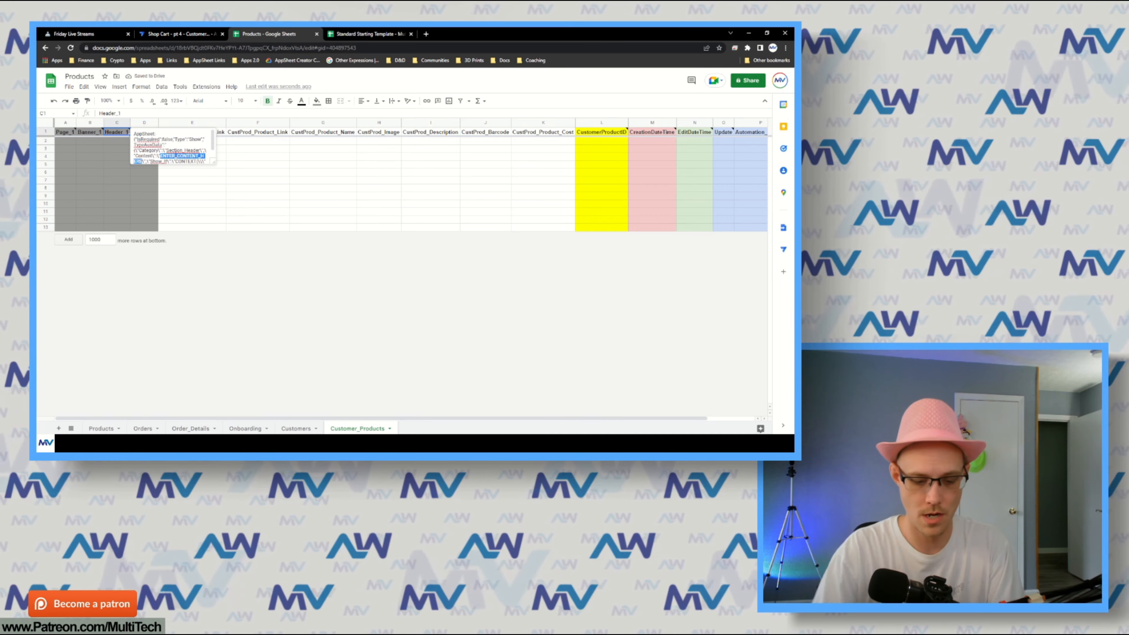
text(Customer Produ)
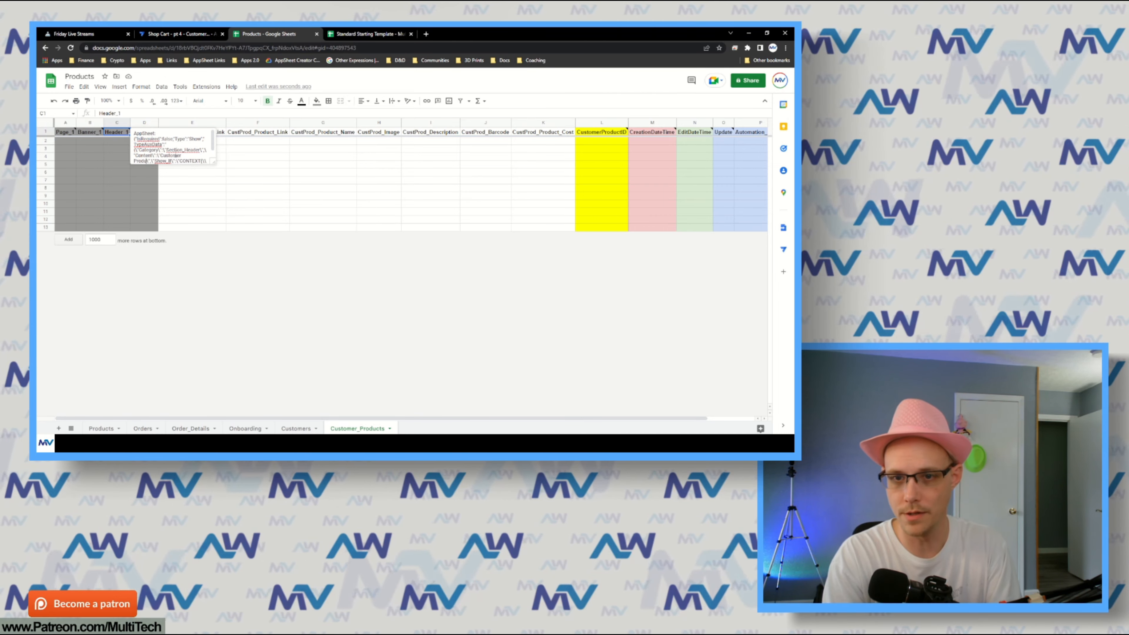
text(ct Setup)
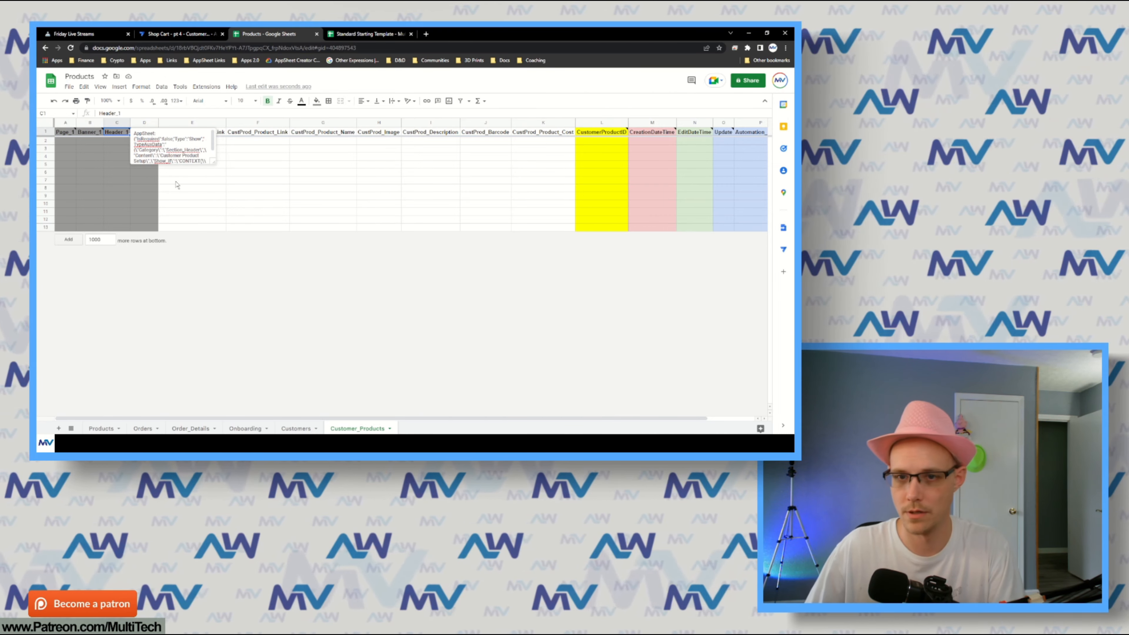
click(177, 184)
- Try deleting the Infotext_1 column from the Customer_Products sheet, and undo the deletion
right_click(143, 123)
click(195, 215)
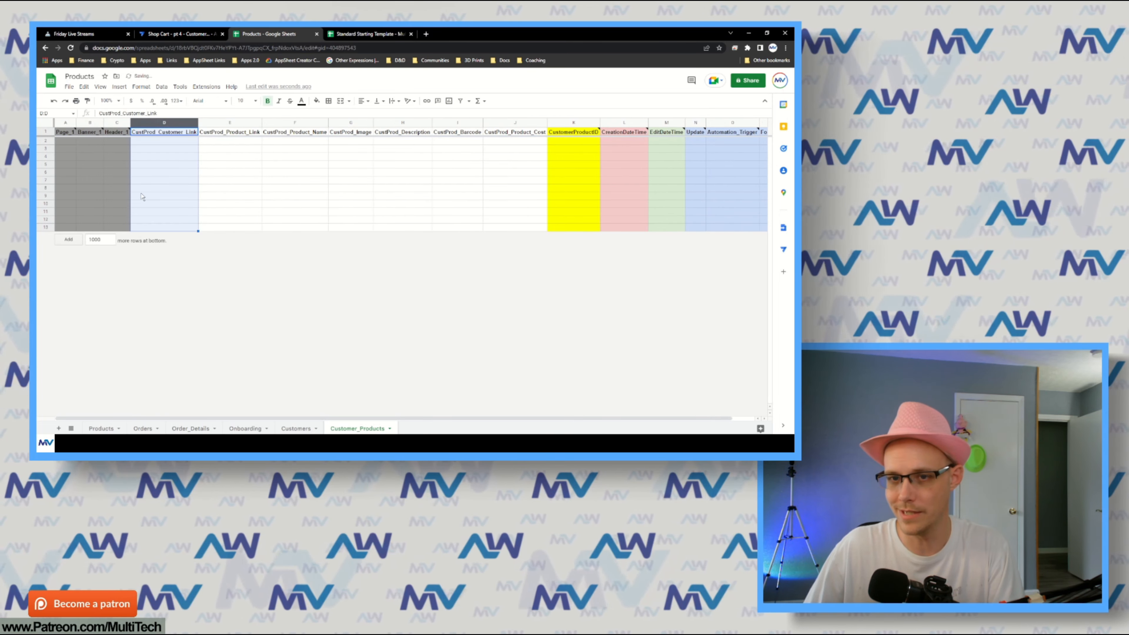
click(139, 194)
click(306, 428)
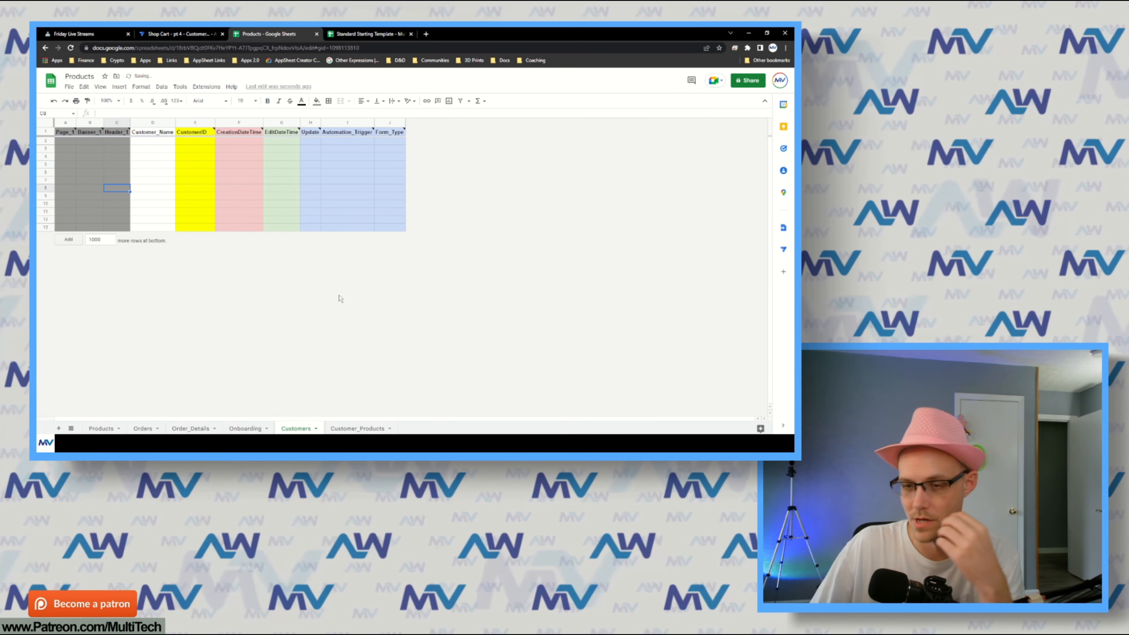
click(356, 428)
click(144, 123)
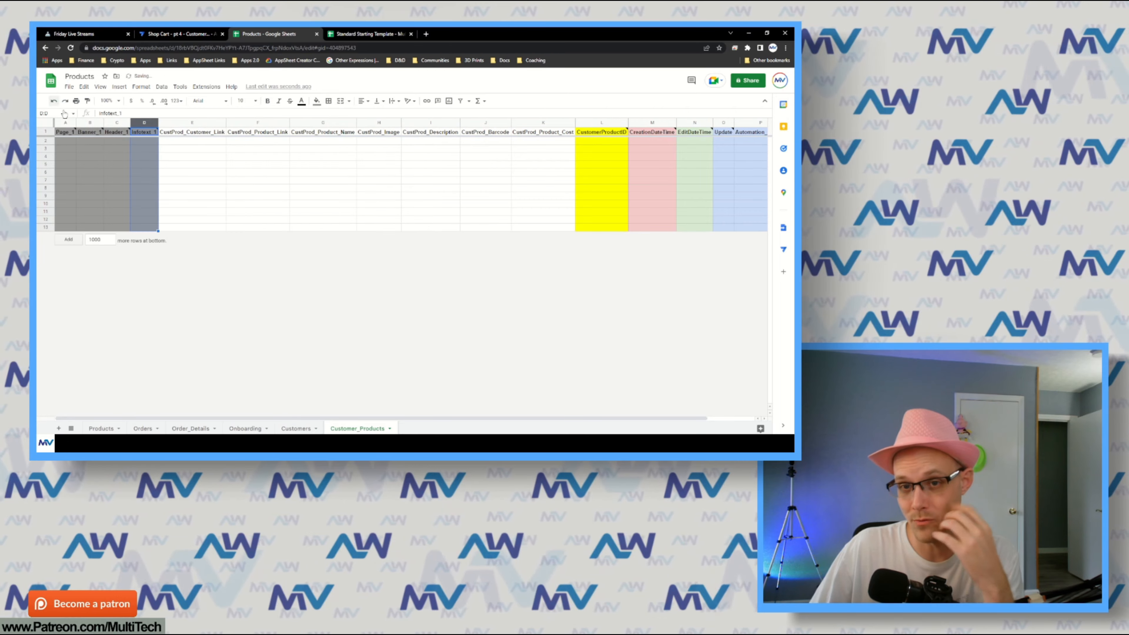
- Replace the Infotext_1 note's content placeholder with "Use this form to enter specific information about a product from a customer"
click(144, 132)
double_click(191, 156)
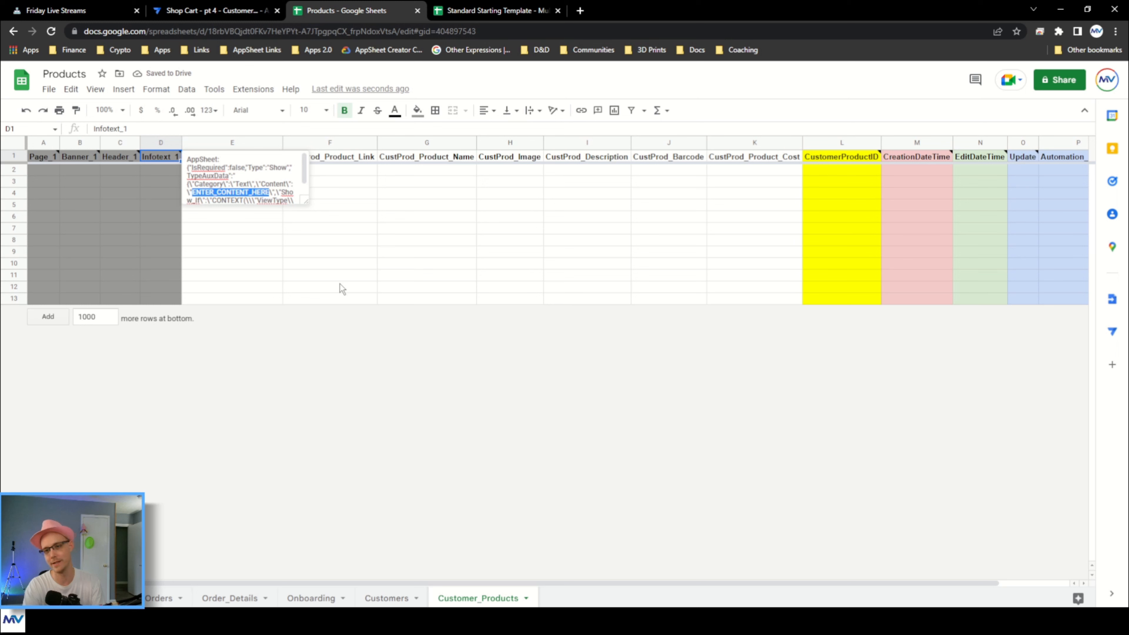
text(Use this f)
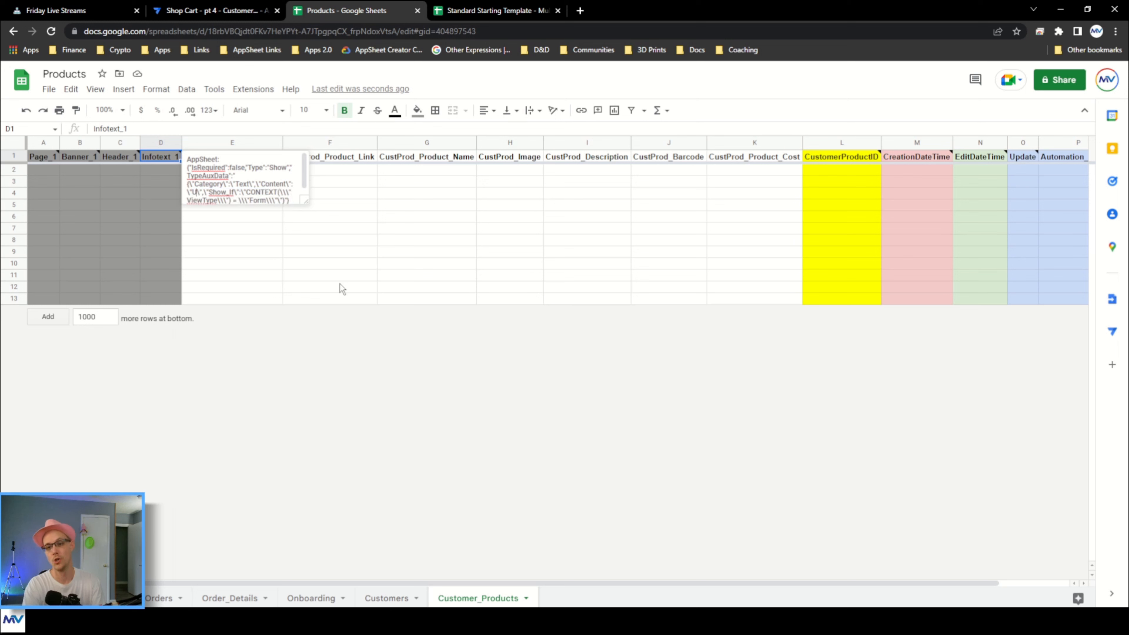
text(orm to )
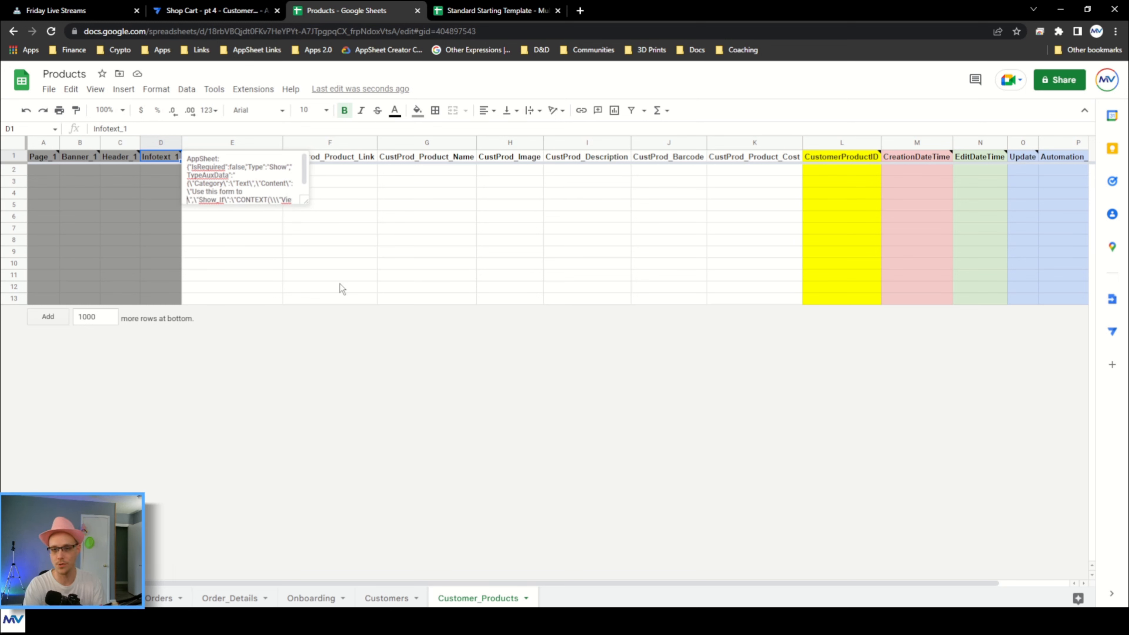
text(enter specific)
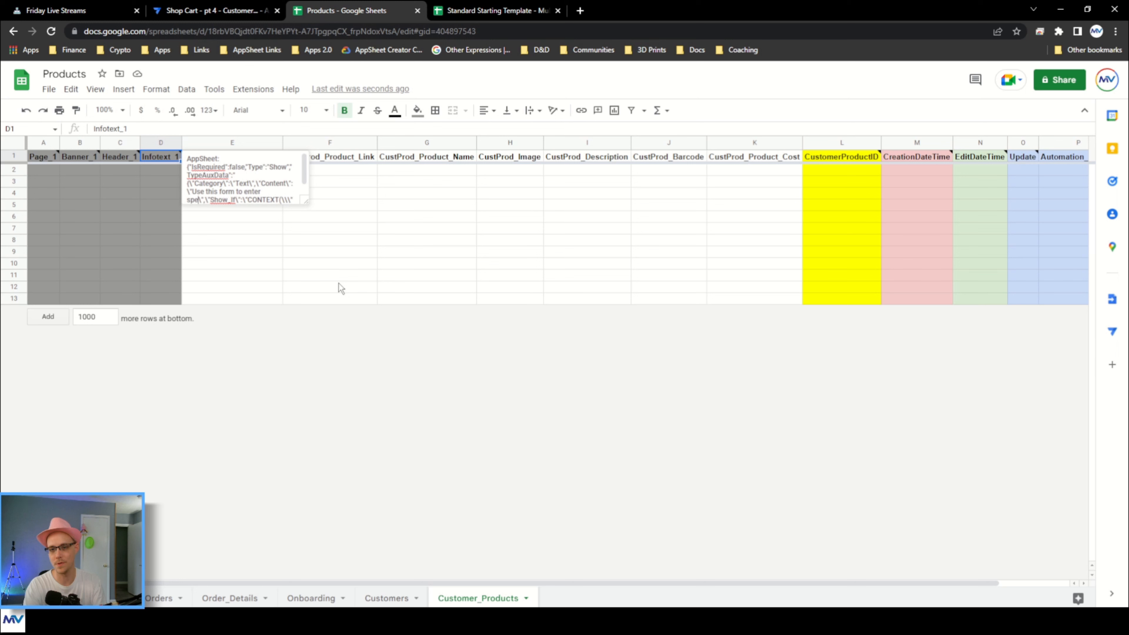
text( information)
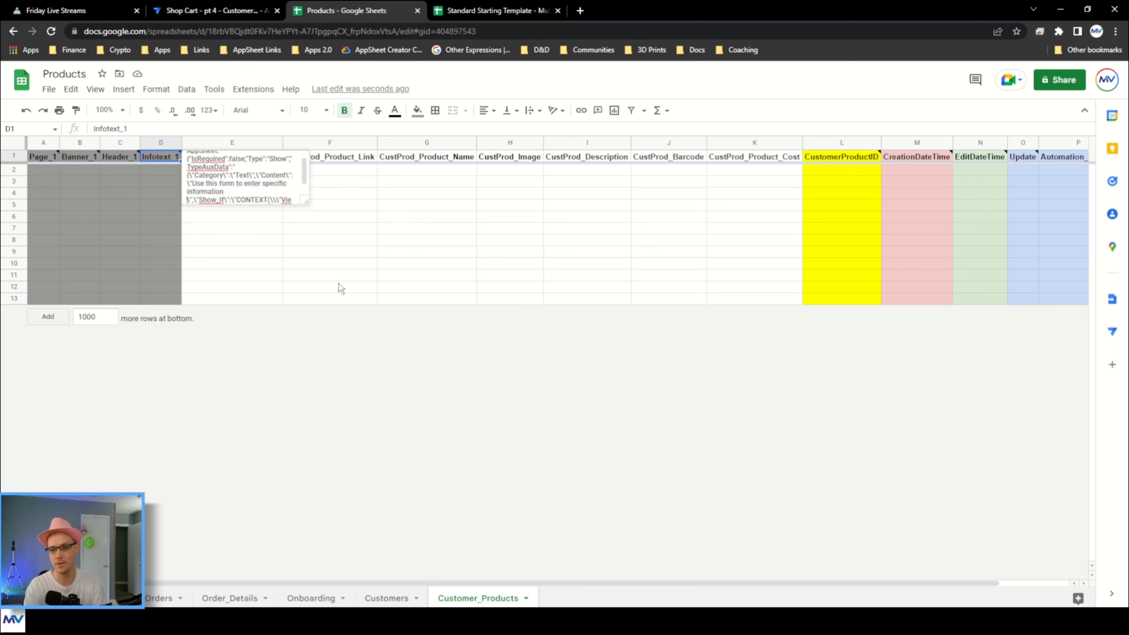
text( about a product)
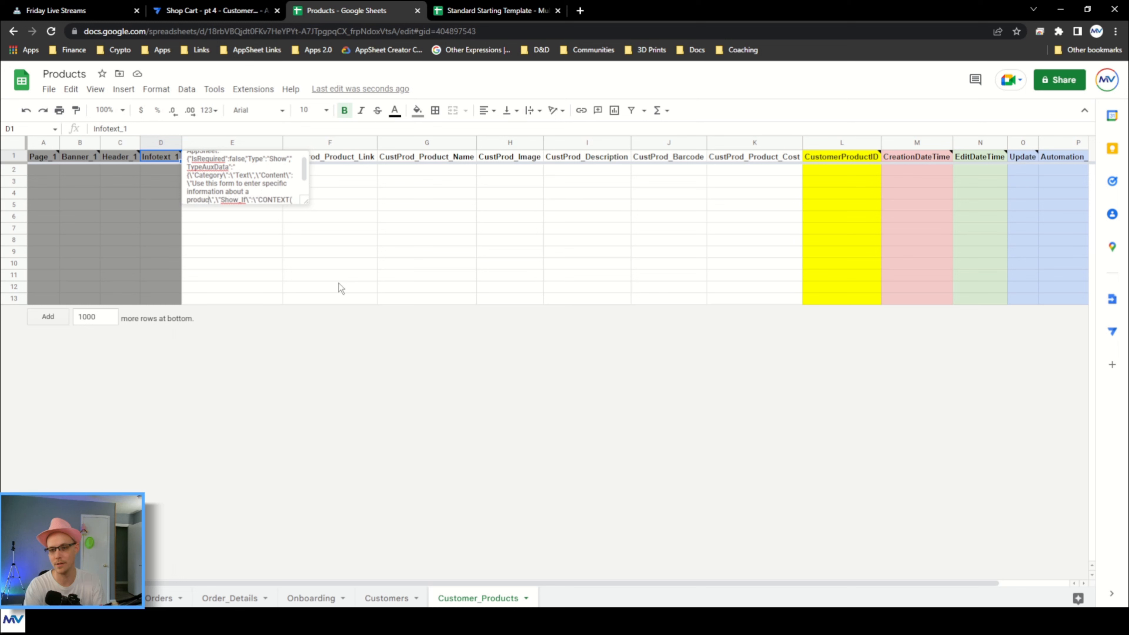
text( from a client)
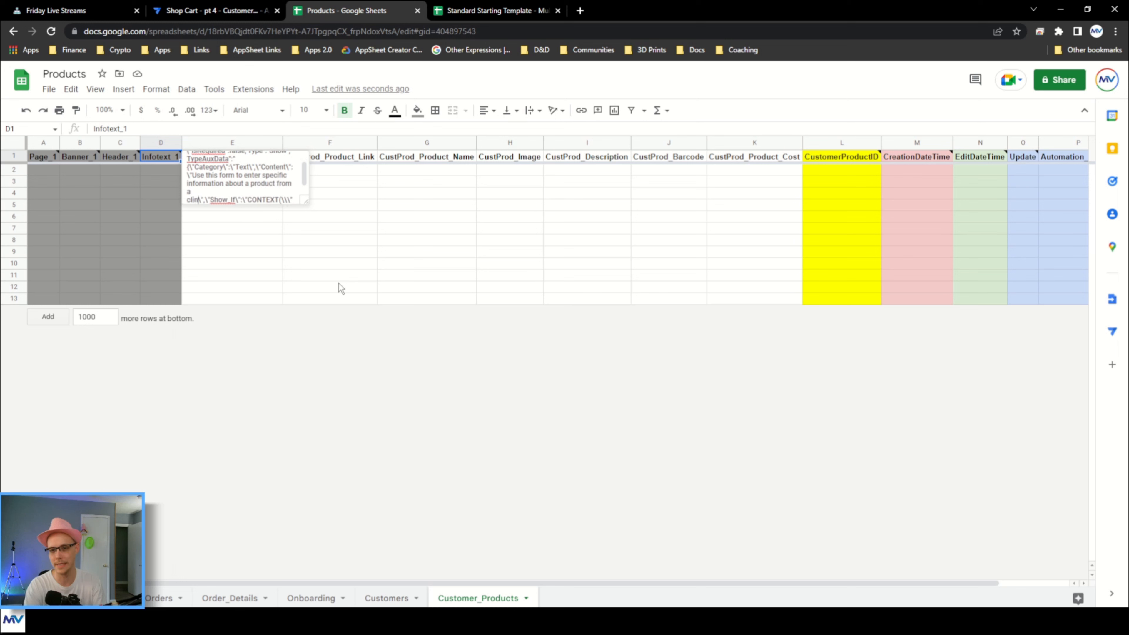
key(BackSpace)
key(BackSpace)
key(BackSpace)
key(BackSpace)
key(BackSpace)
key(BackSpace)
text(customer)
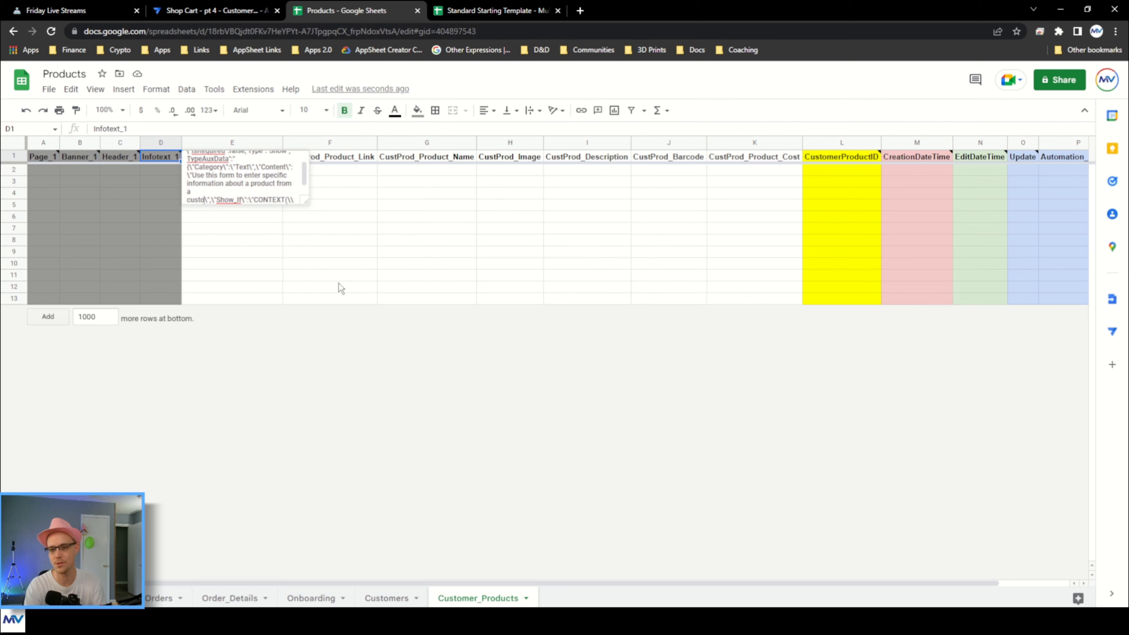
click(338, 285)
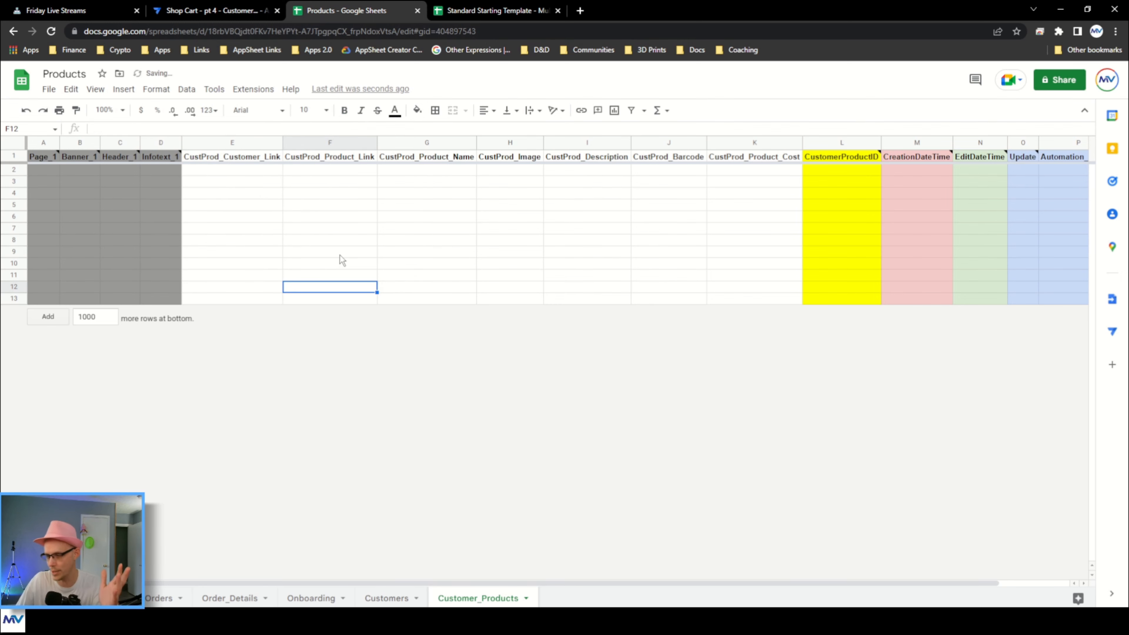
- Return to the Customers sheet, switch to the Shop Cart - pt 4 app editor in AppSheet and reload it
click(387, 598)
click(311, 230)
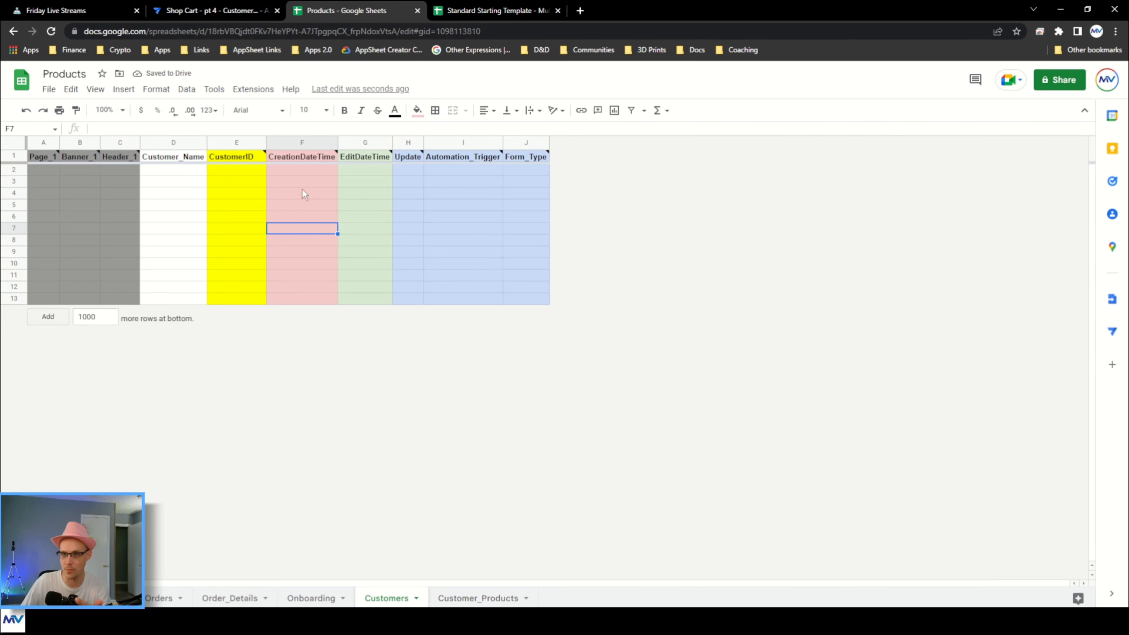
click(244, 14)
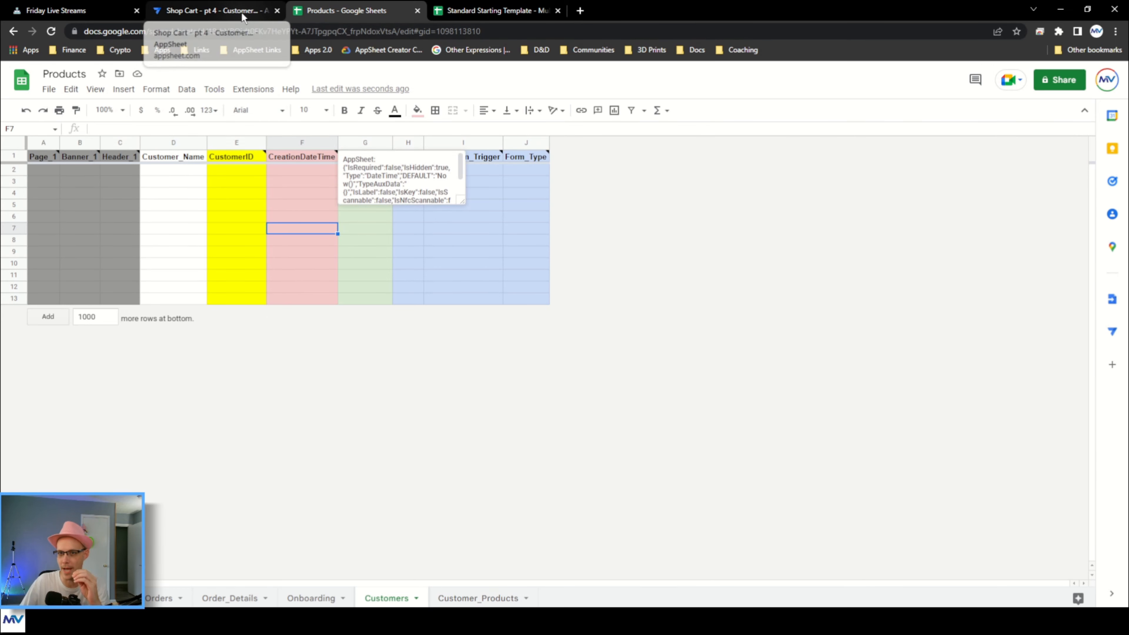
click(52, 32)
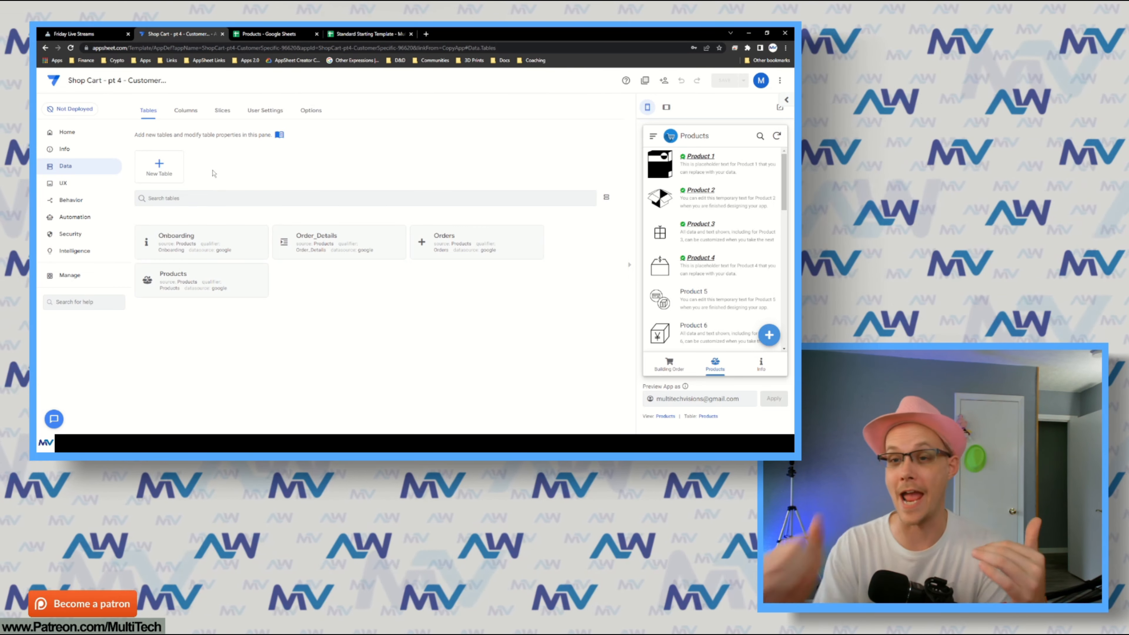
- Close the Standard Starting Template spreadsheet and return to the AppSheet app editor
click(299, 39)
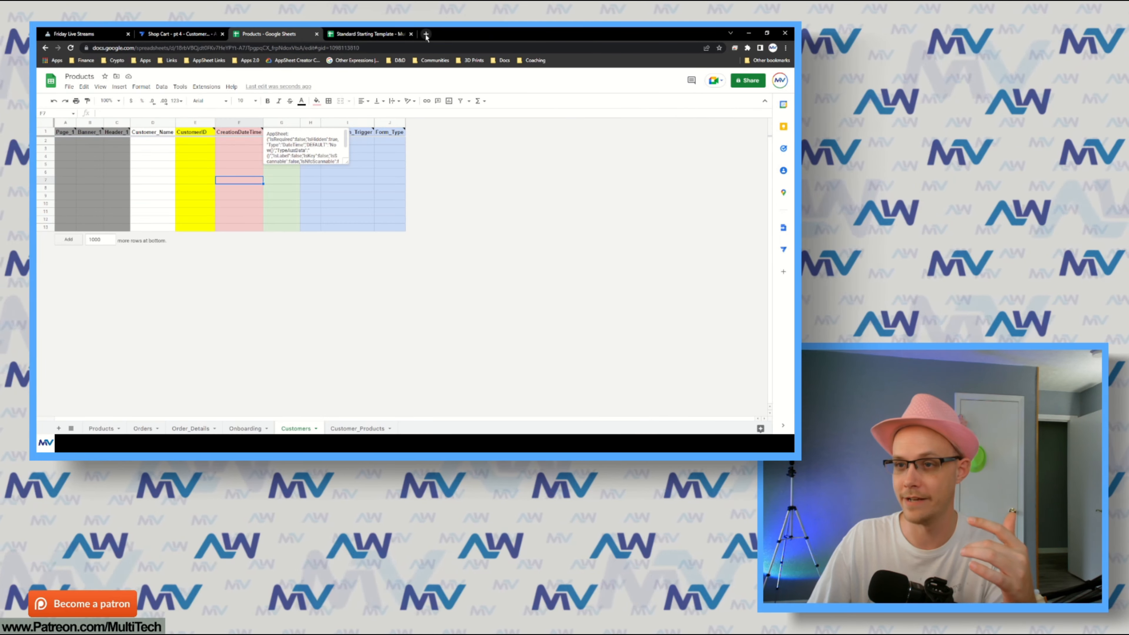
click(411, 34)
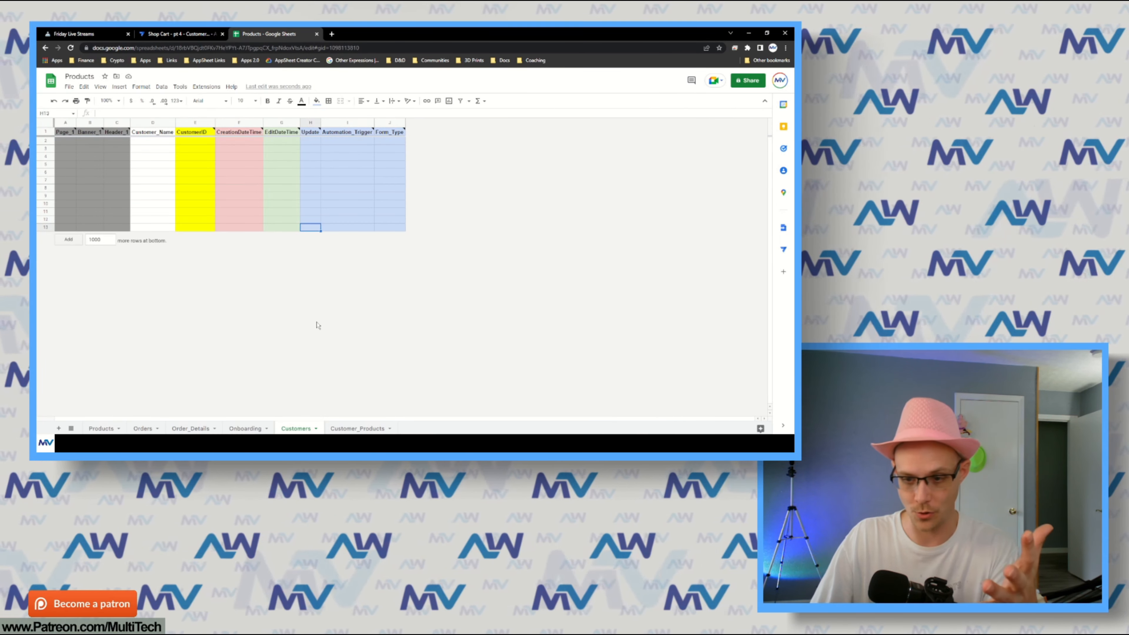
click(167, 35)
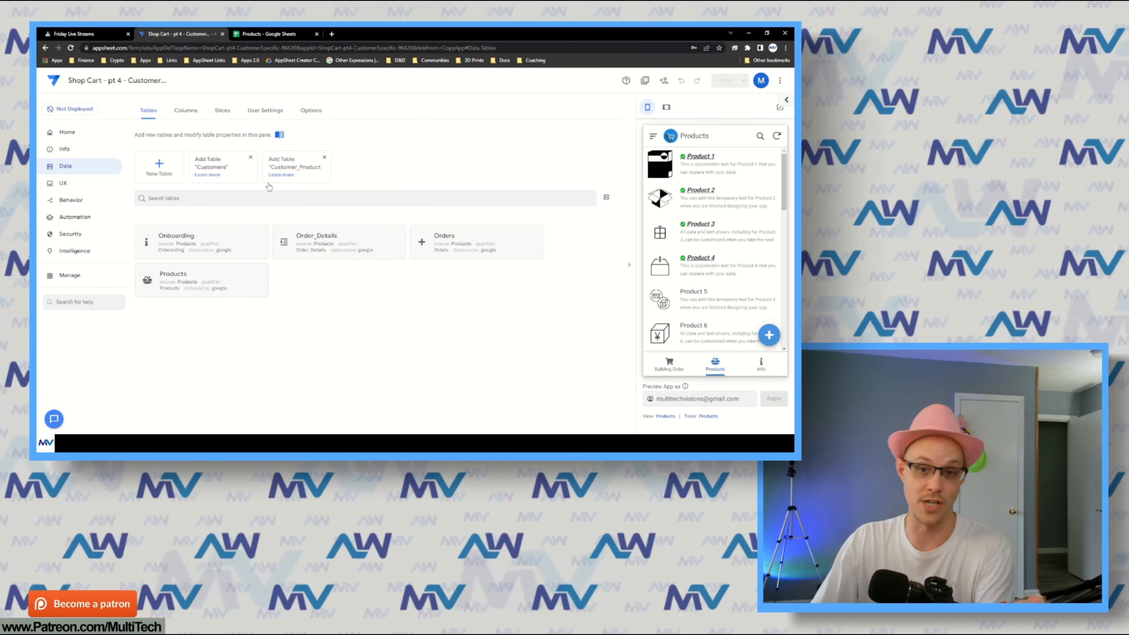
click(160, 169)
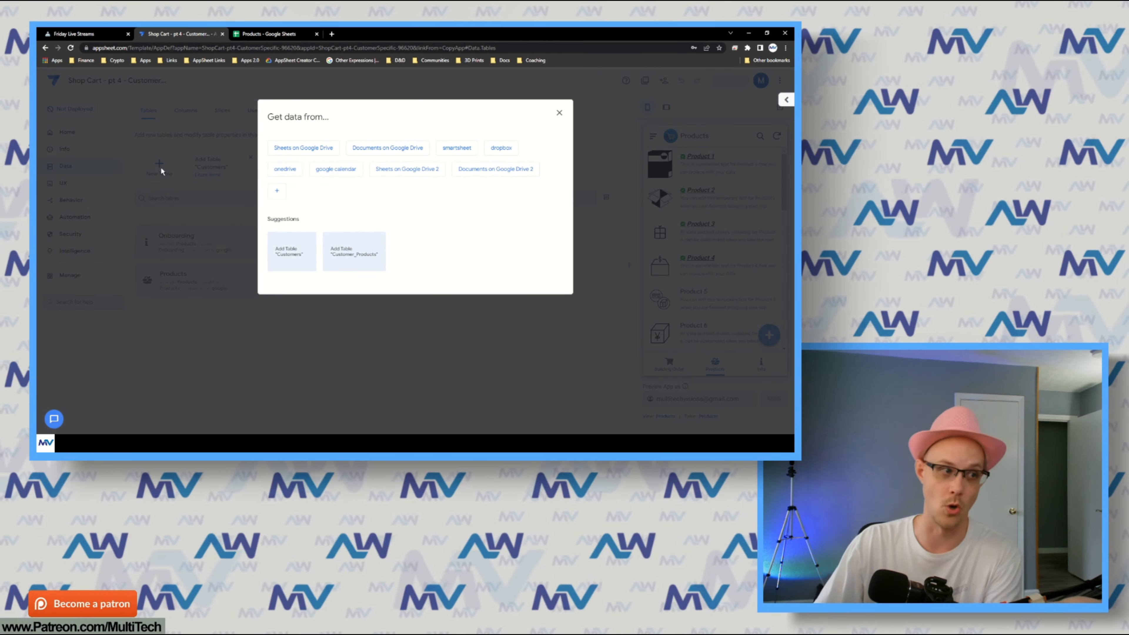
click(313, 151)
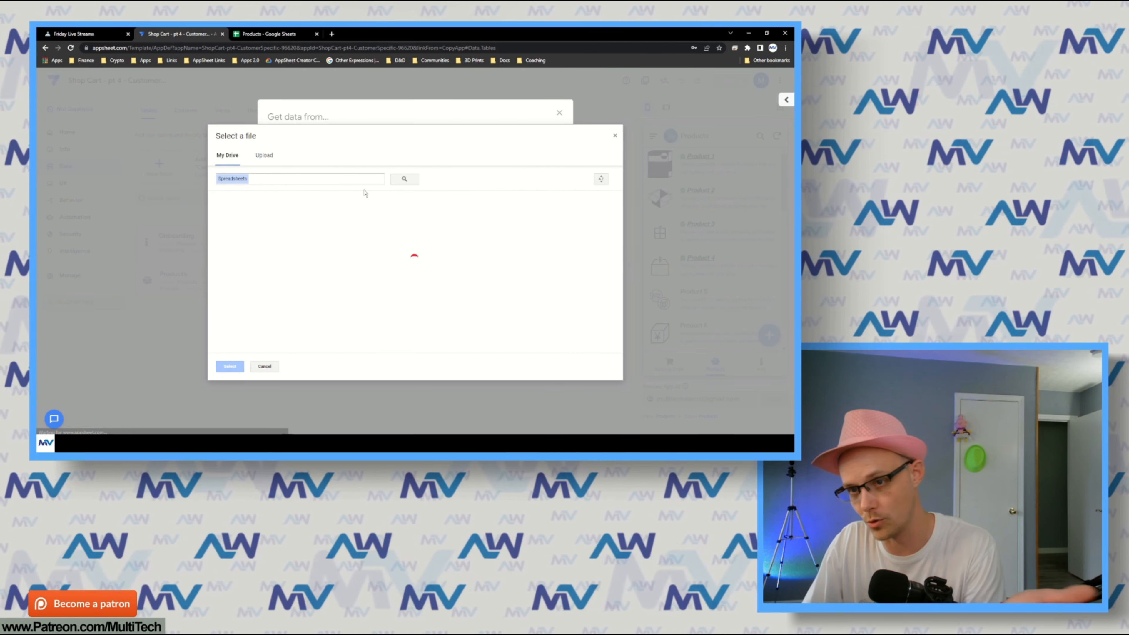
click(615, 137)
click(559, 113)
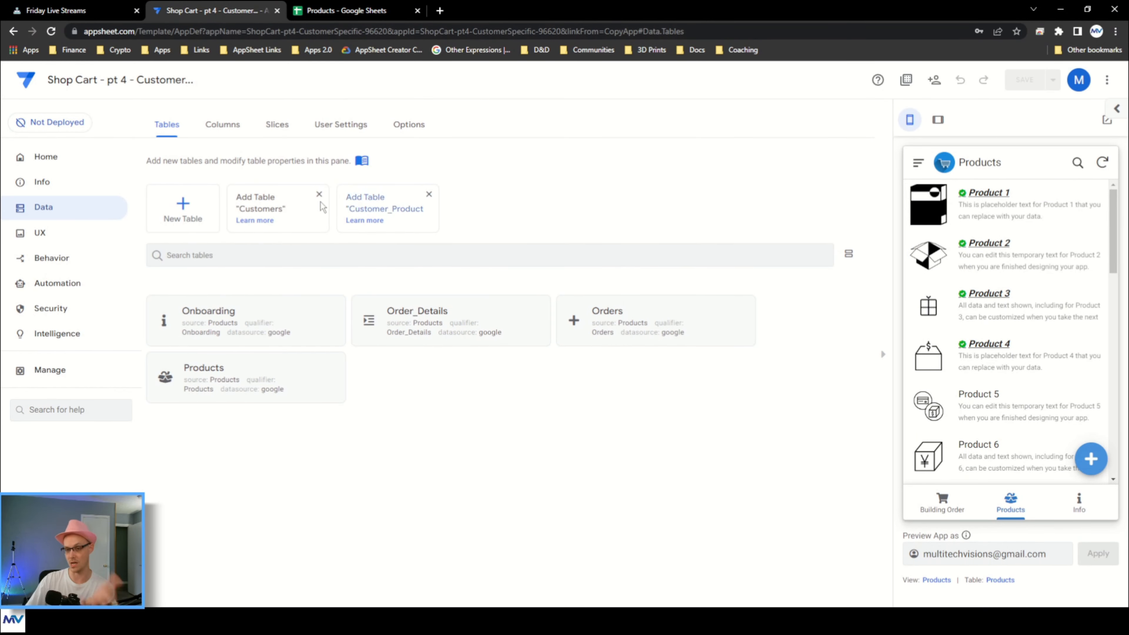
- Add the suggested Customers table to the app and collapse its settings
click(269, 204)
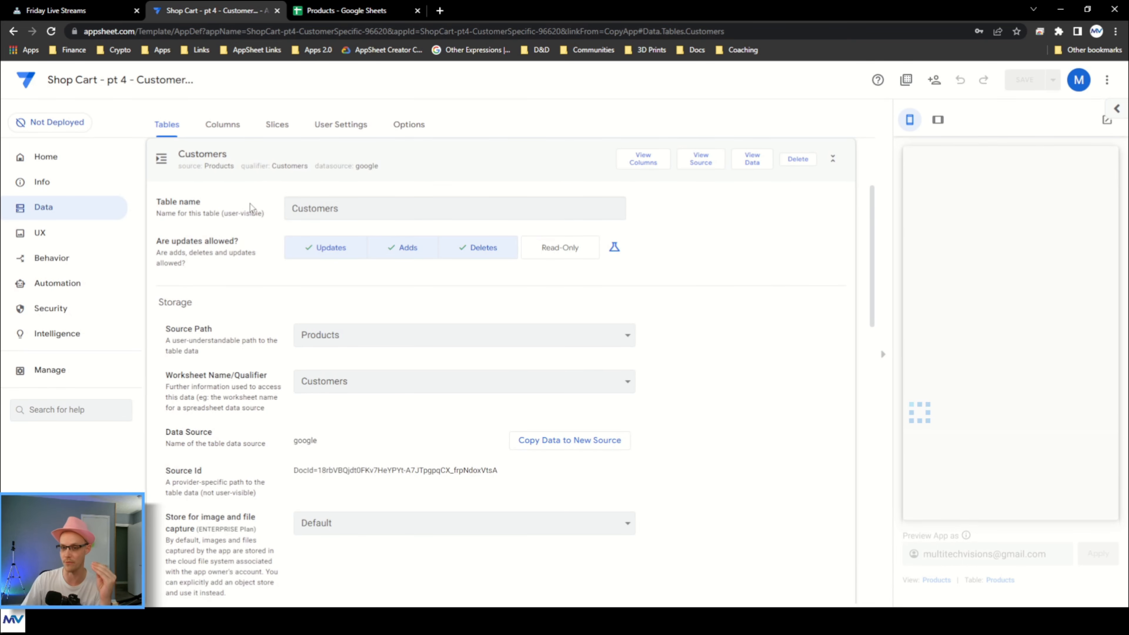
click(231, 169)
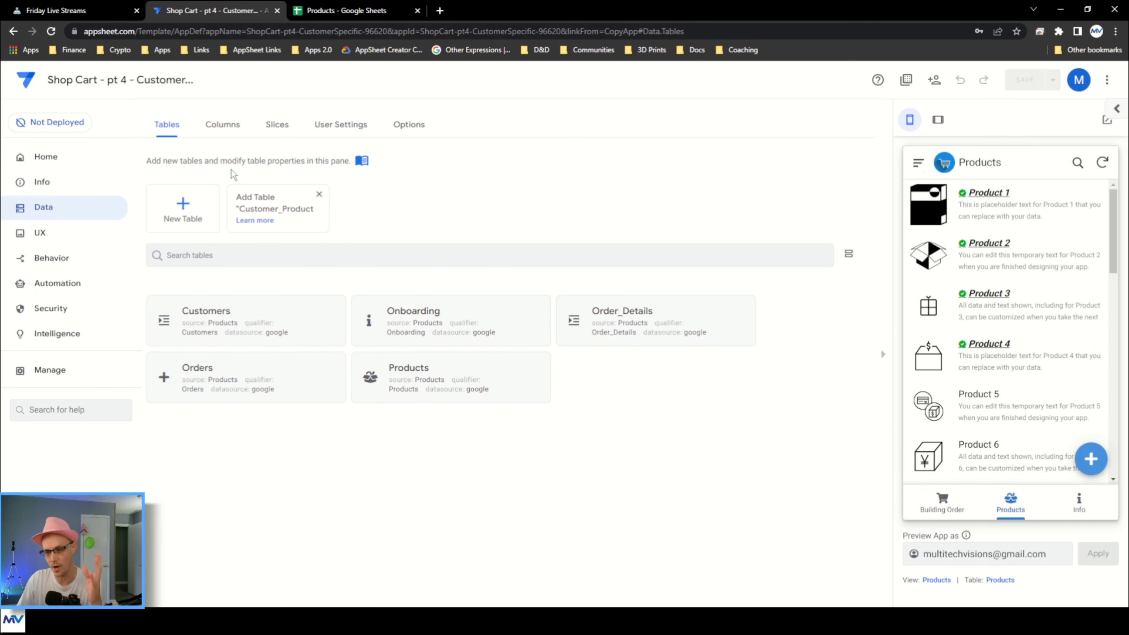
- Open the column definitions of the Customers table and set the Customer_Name column's type to Text
click(228, 135)
click(300, 272)
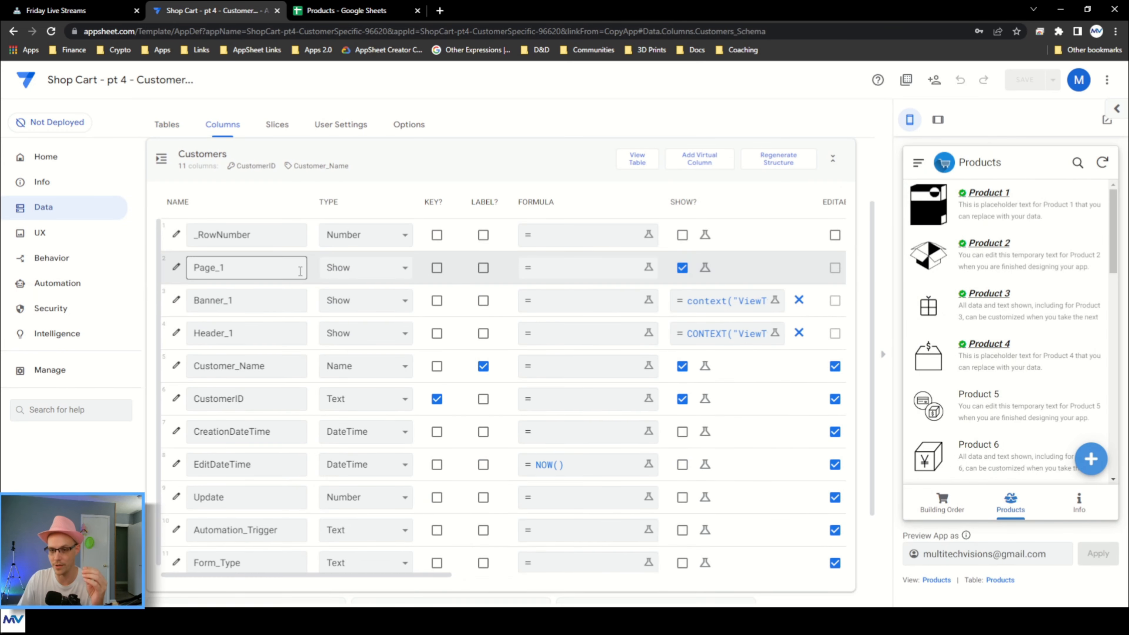
click(363, 368)
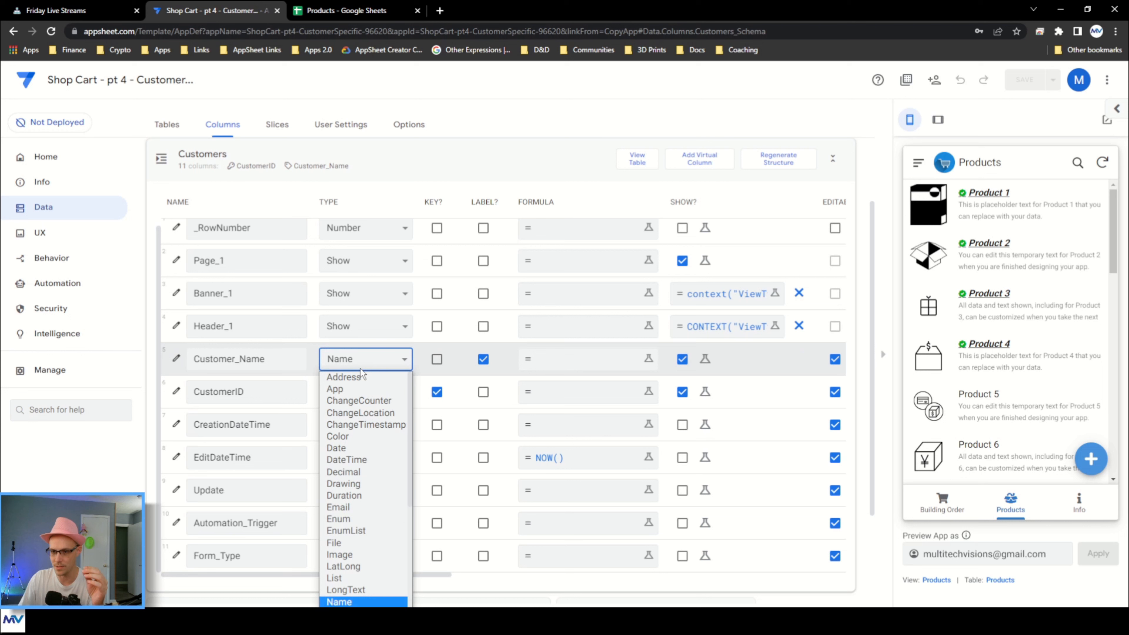
scroll(372, 480, down, 3)
click(366, 522)
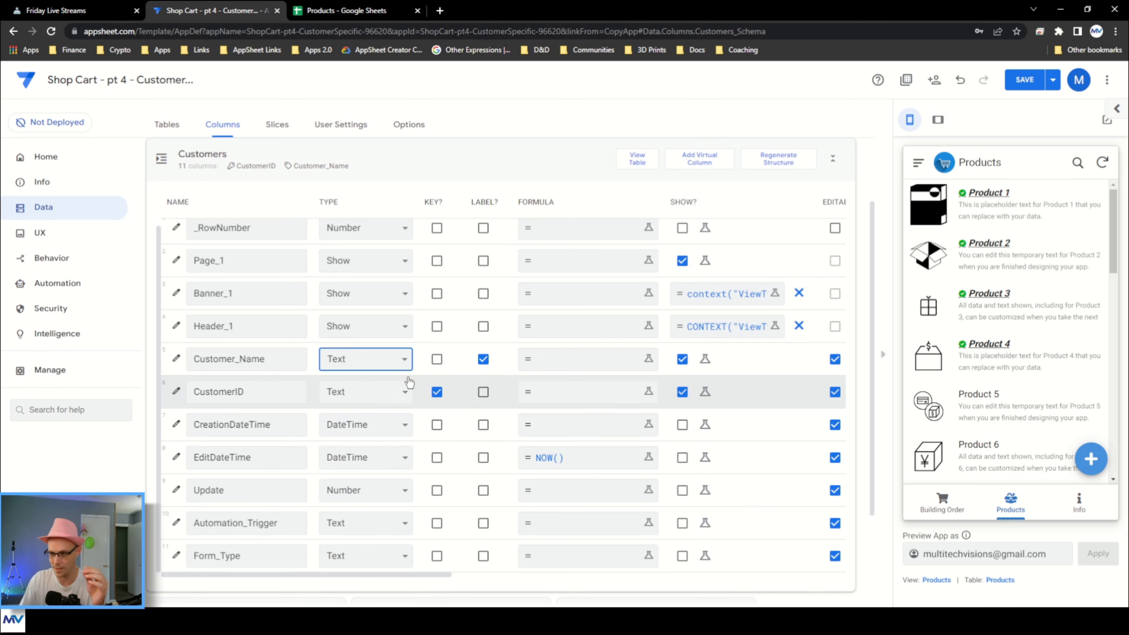
- Hide the CustomerID column of the Customers table from the app
scroll(676, 363, right, 5)
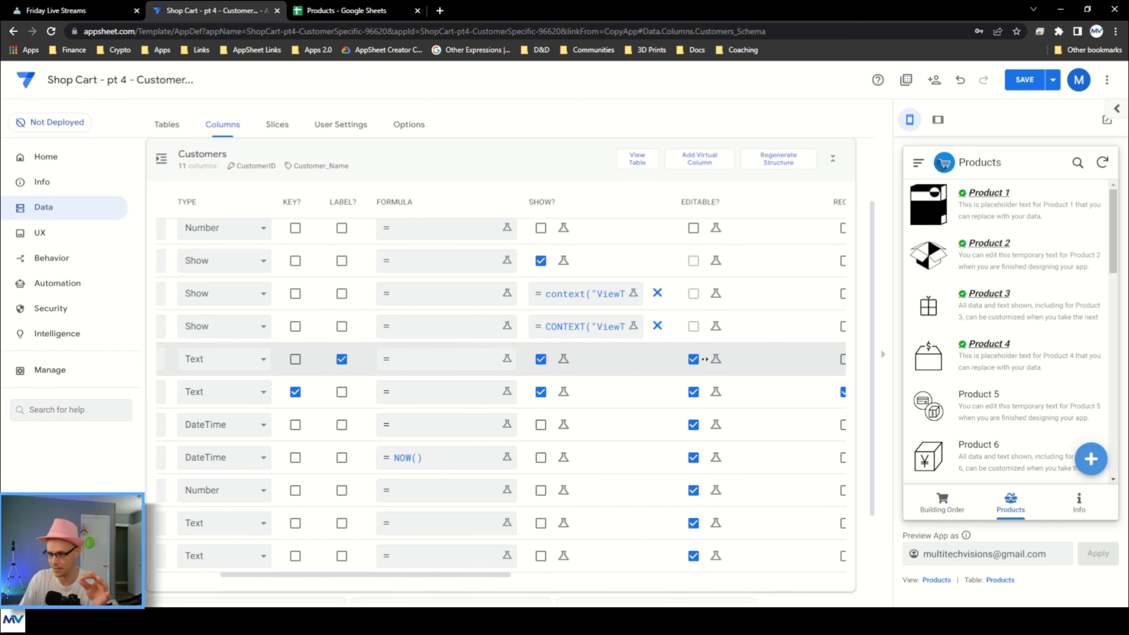
scroll(644, 402, left, 5)
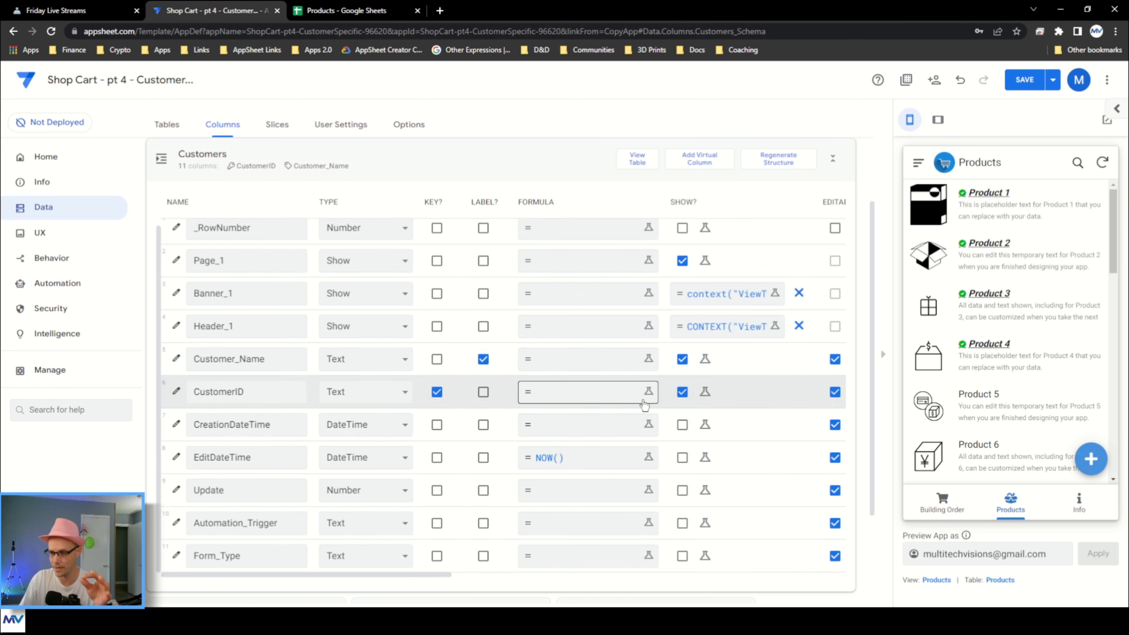
click(682, 392)
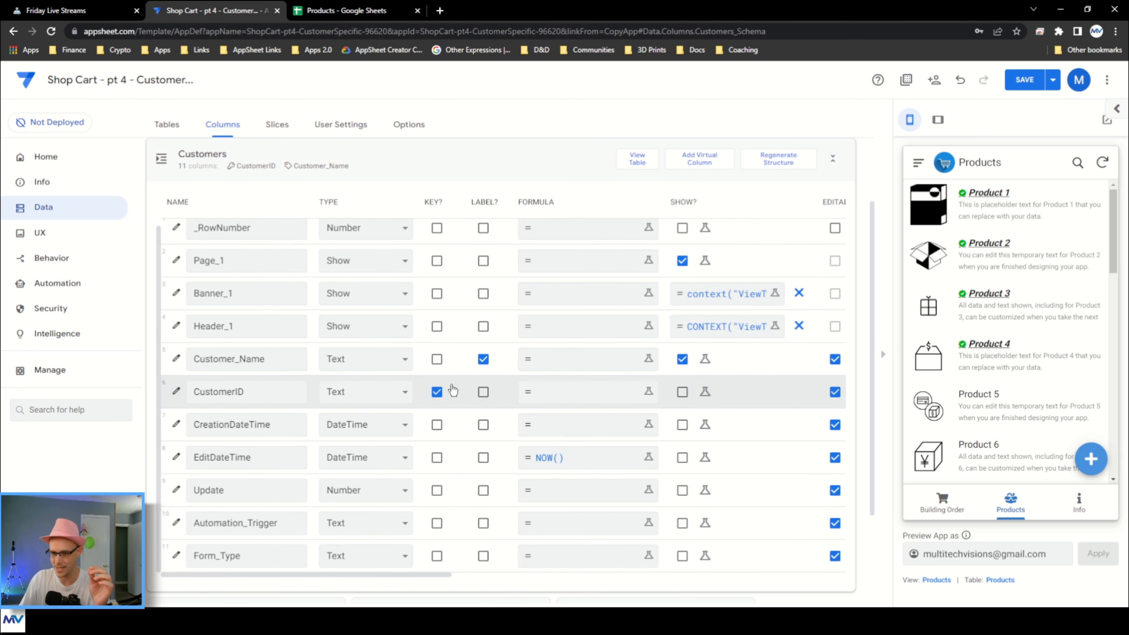
- Replace CustomerID's initial value formula with the saved snippet Common_Sense_Key_Values Copy
scroll(453, 391, right, 5)
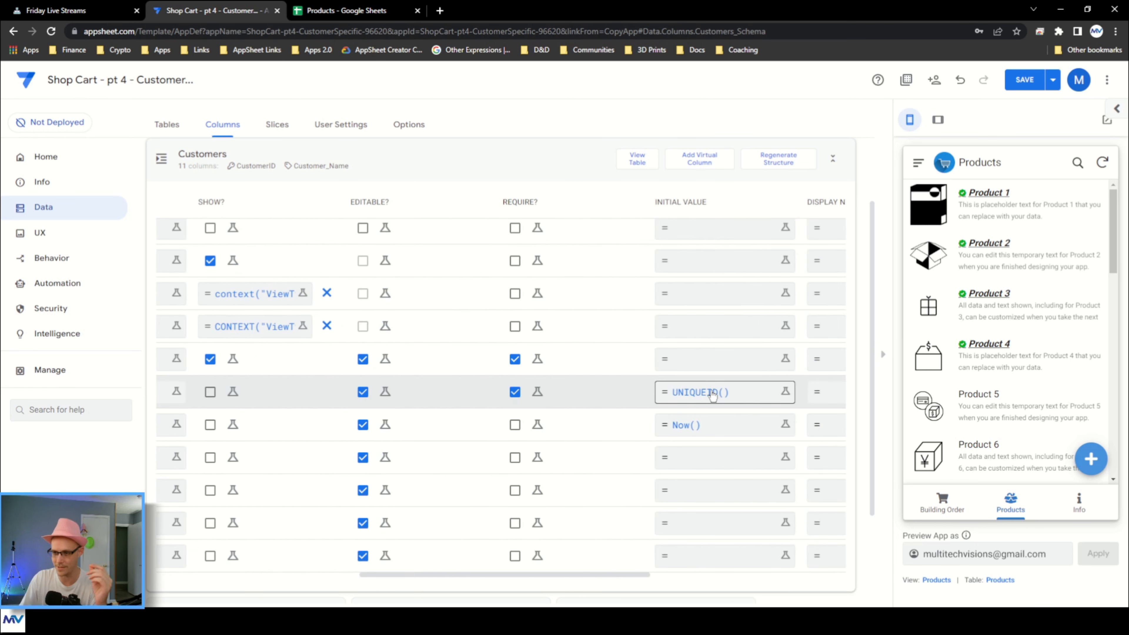
click(712, 393)
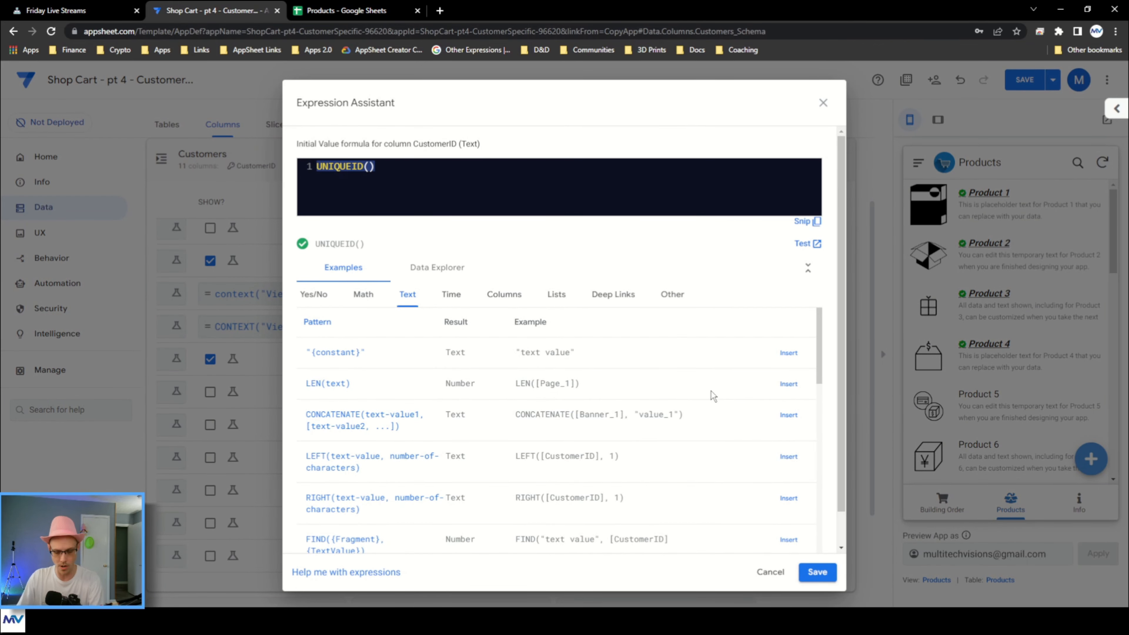
click(1117, 111)
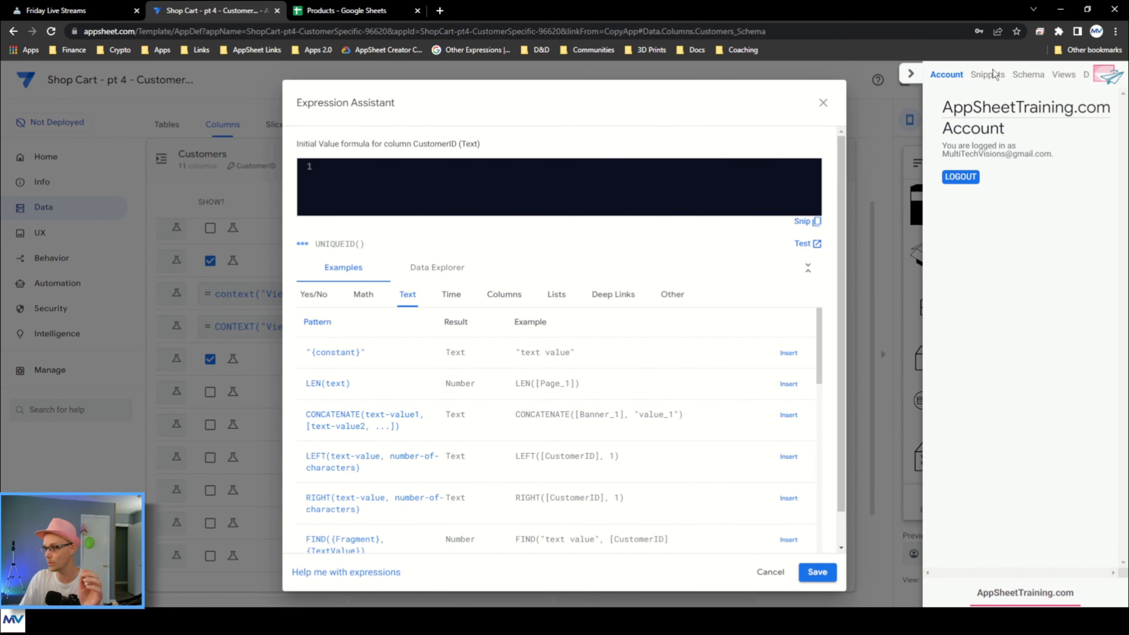
scroll(1117, 313, down, 10)
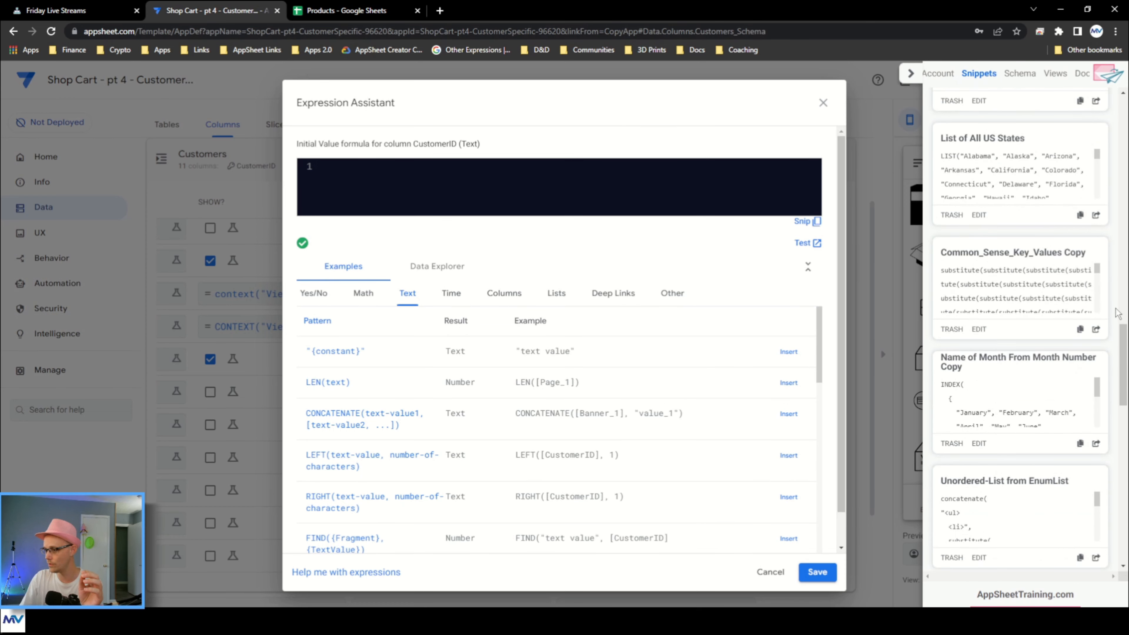
click(1096, 329)
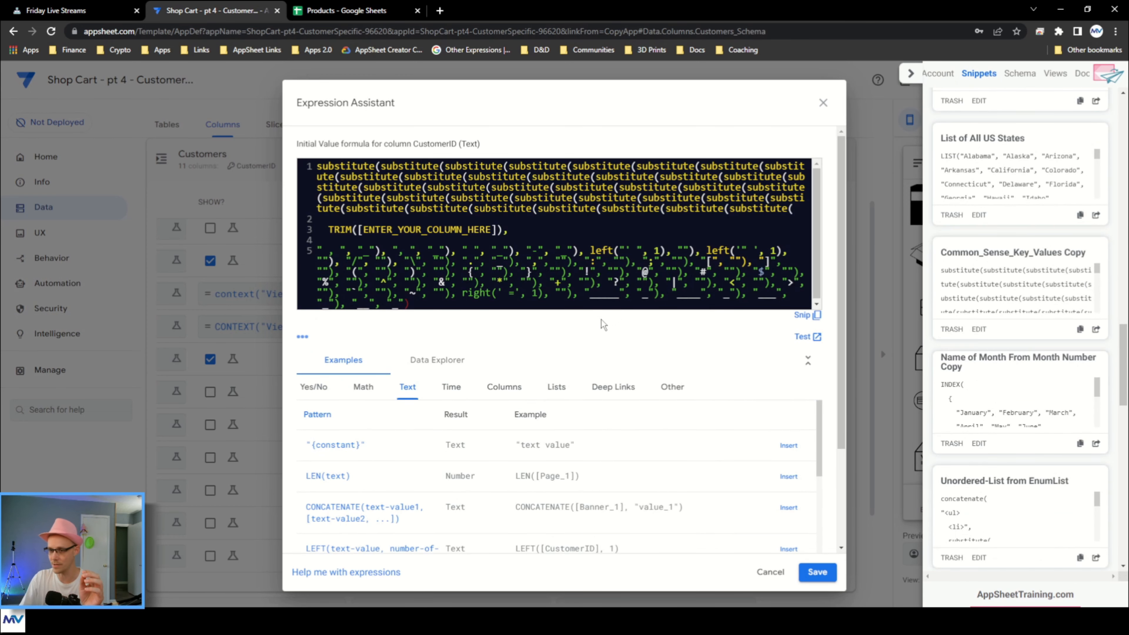
- Substitute Customer_Name for the ENTER_YOUR_COLUMN_HERE placeholder in the CustomerID initial value formula and save the expression
click(509, 386)
scroll(566, 445, down, 1)
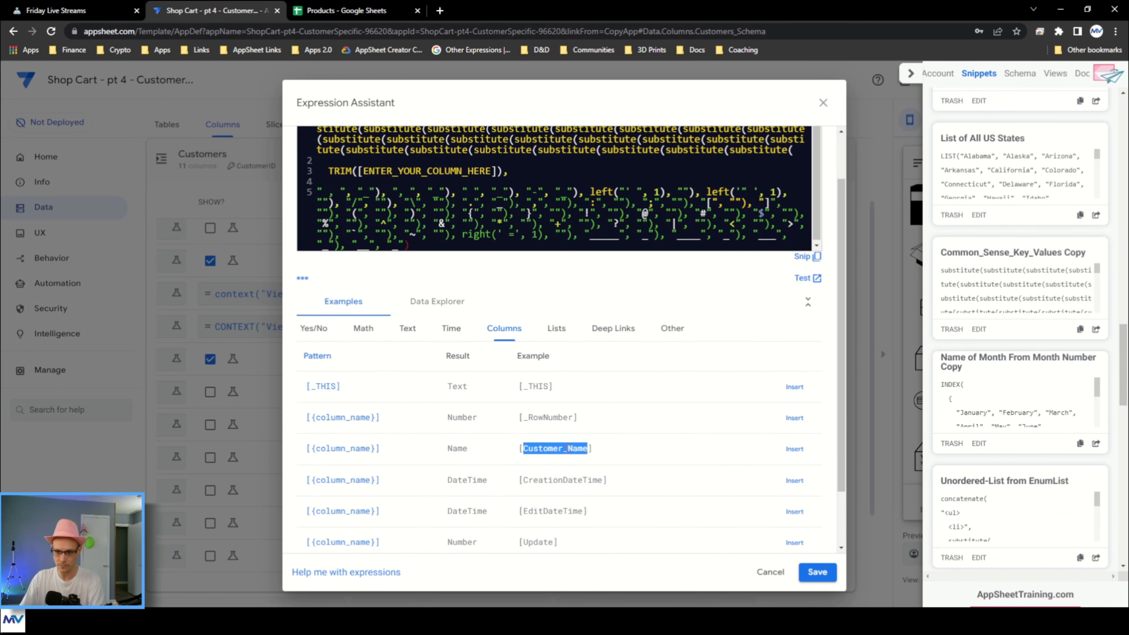
double_click(422, 177)
text(Customer_Name)
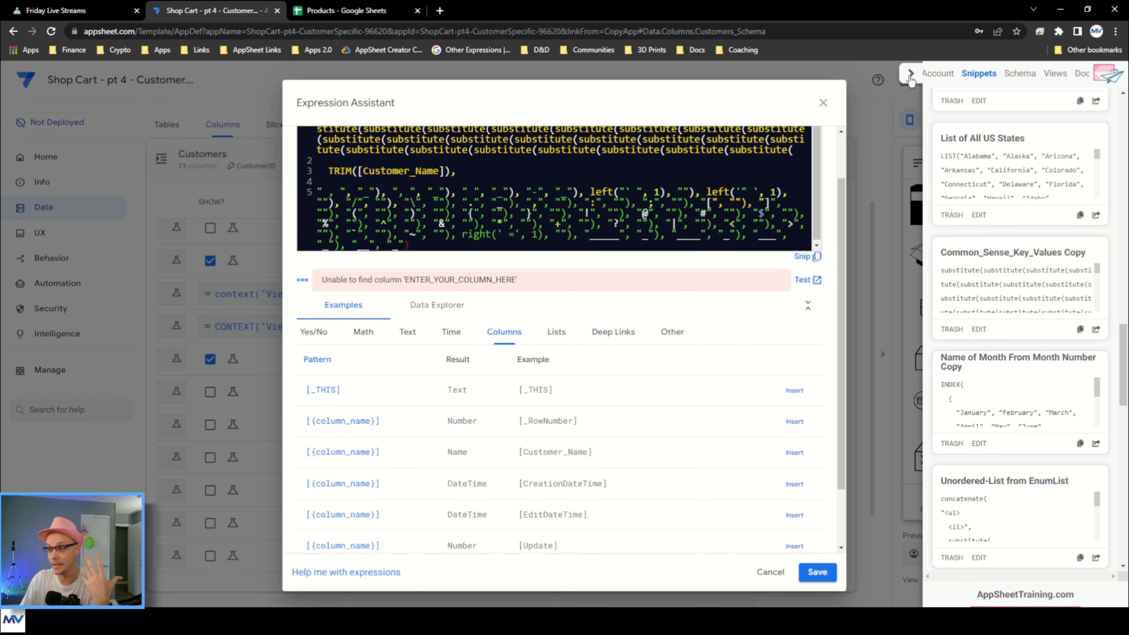
click(910, 74)
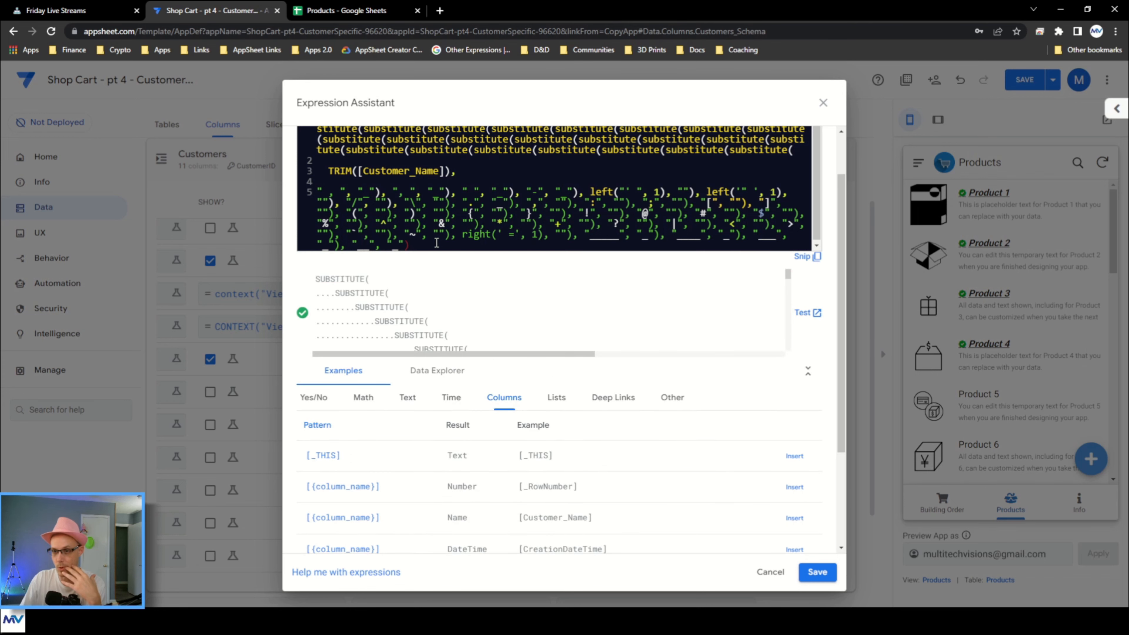
click(817, 573)
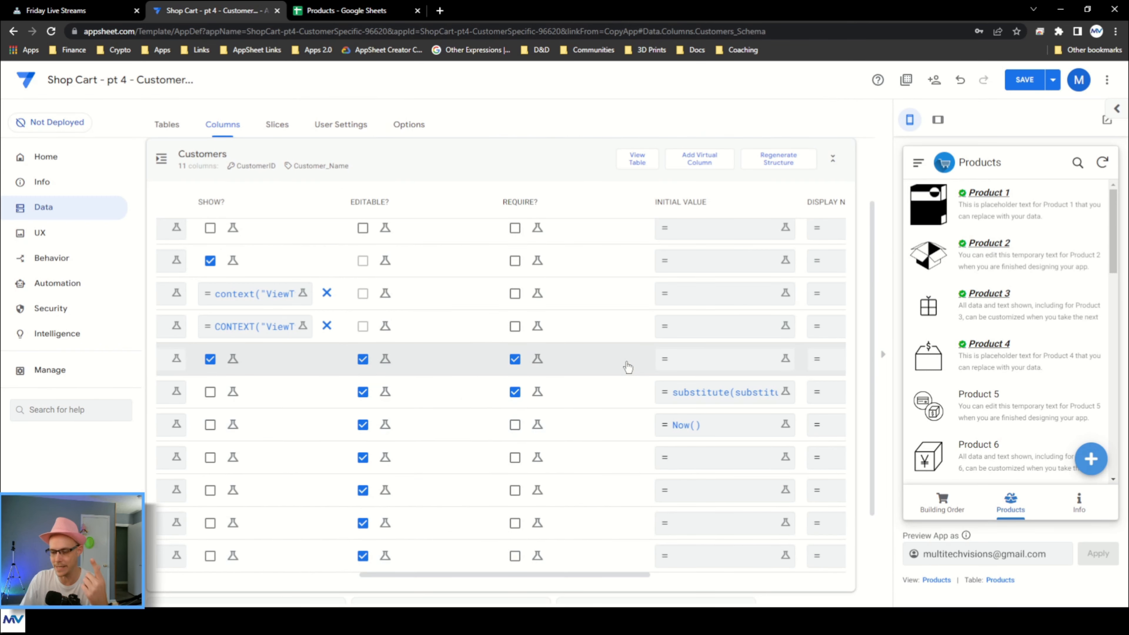
- Save the app and collapse the Customers table's column definitions
scroll(556, 382, left, 10)
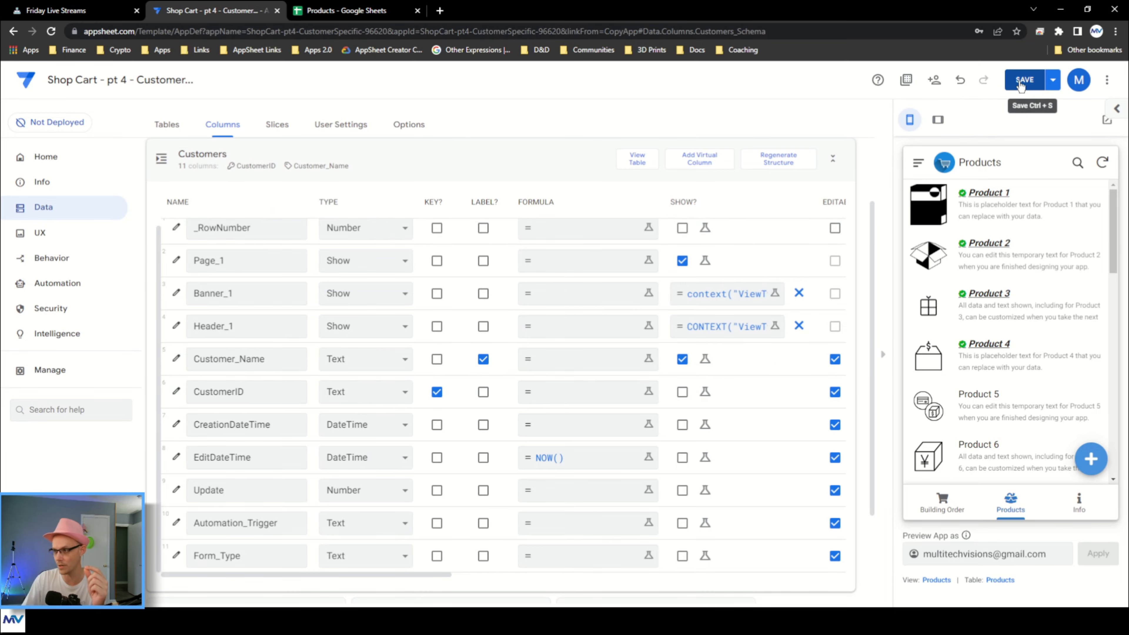
click(1024, 81)
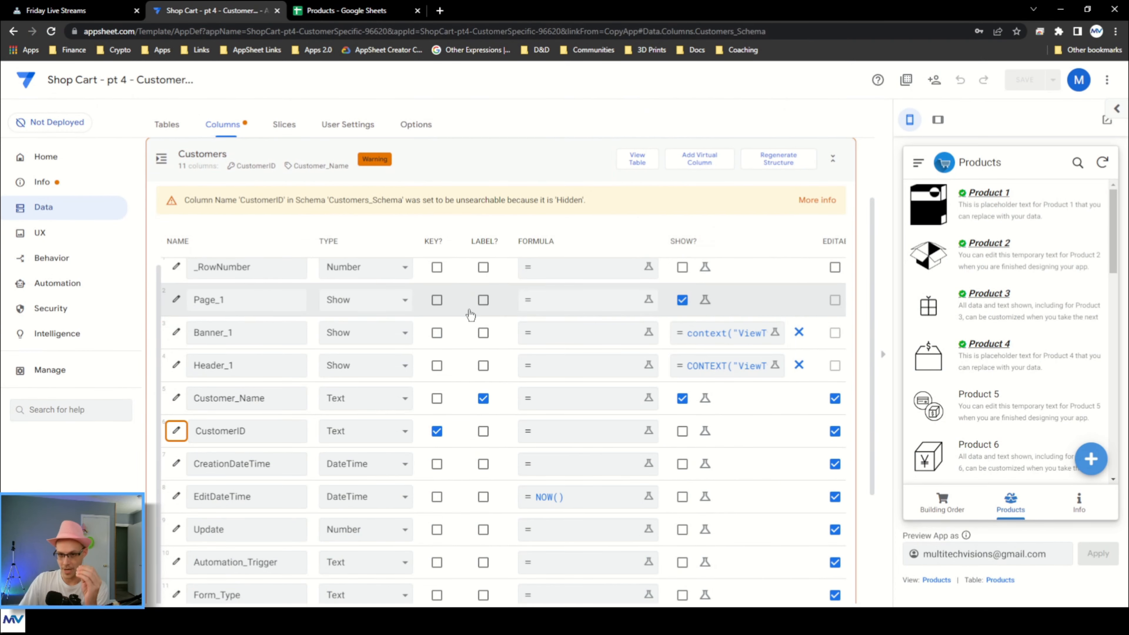
scroll(496, 260, down, 5)
scroll(578, 445, up, 5)
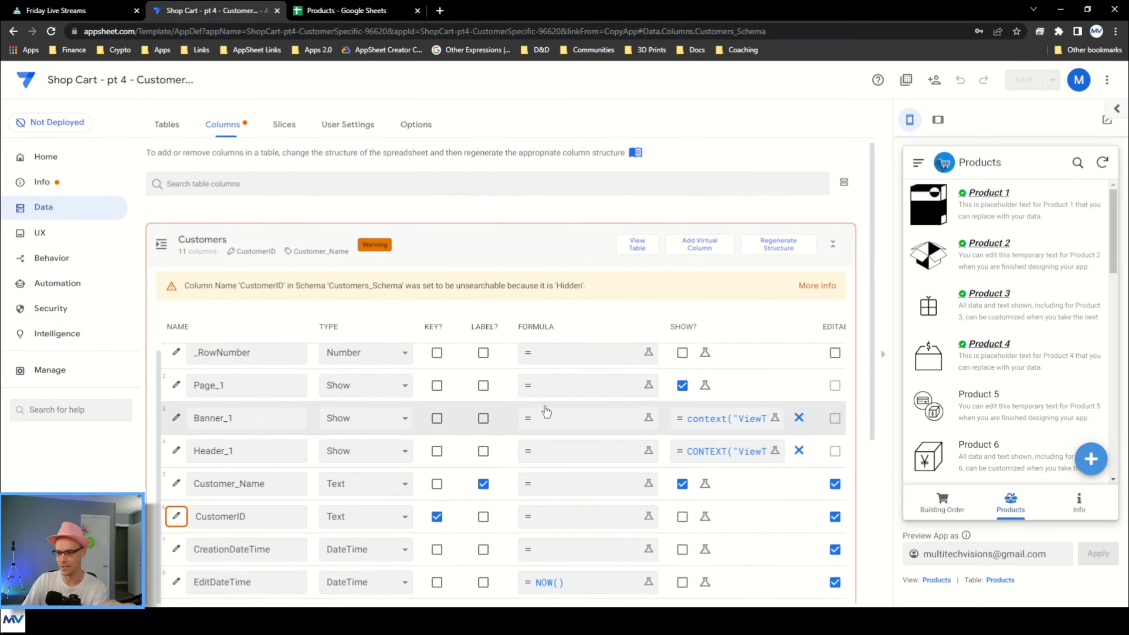
click(251, 232)
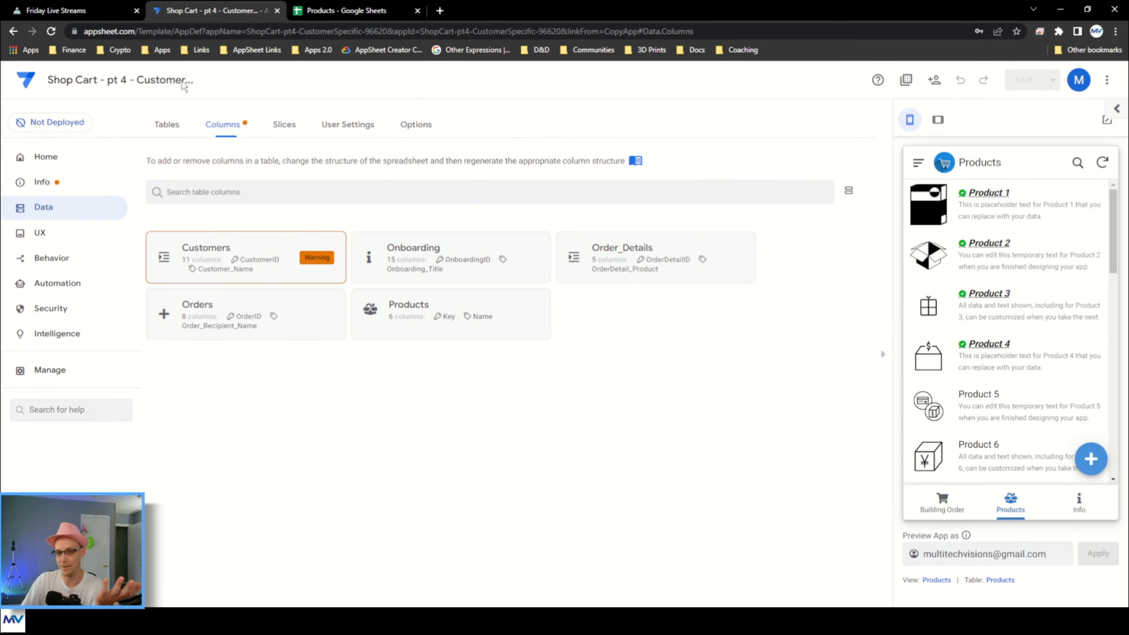
- Add the suggested Customer_Products table to the app and open its column definitions
click(177, 125)
click(266, 213)
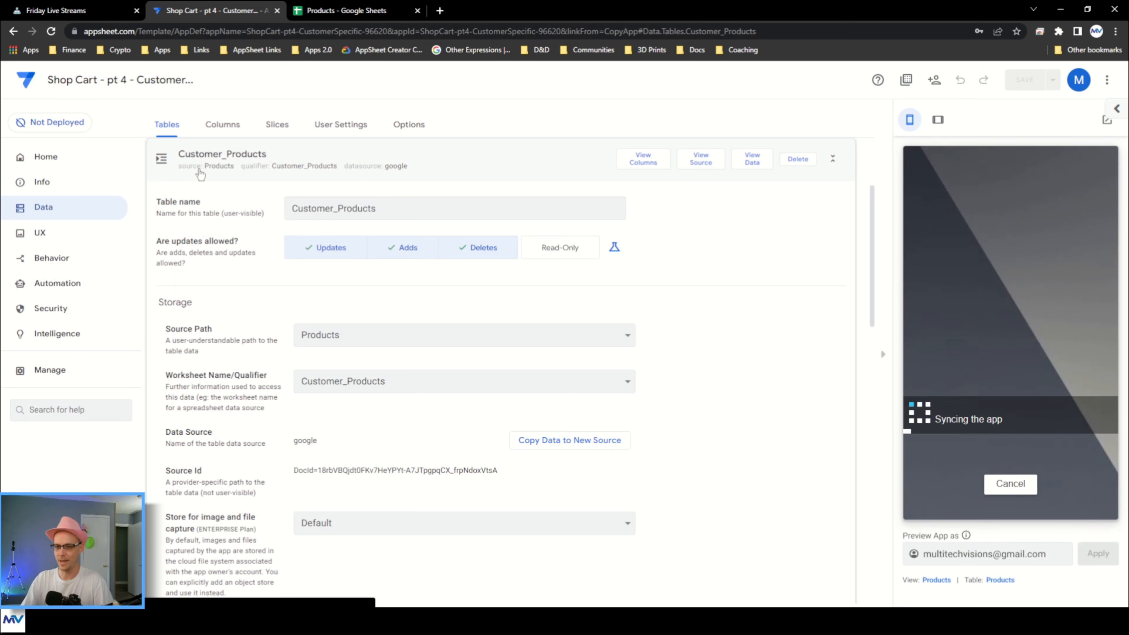
click(222, 125)
click(277, 235)
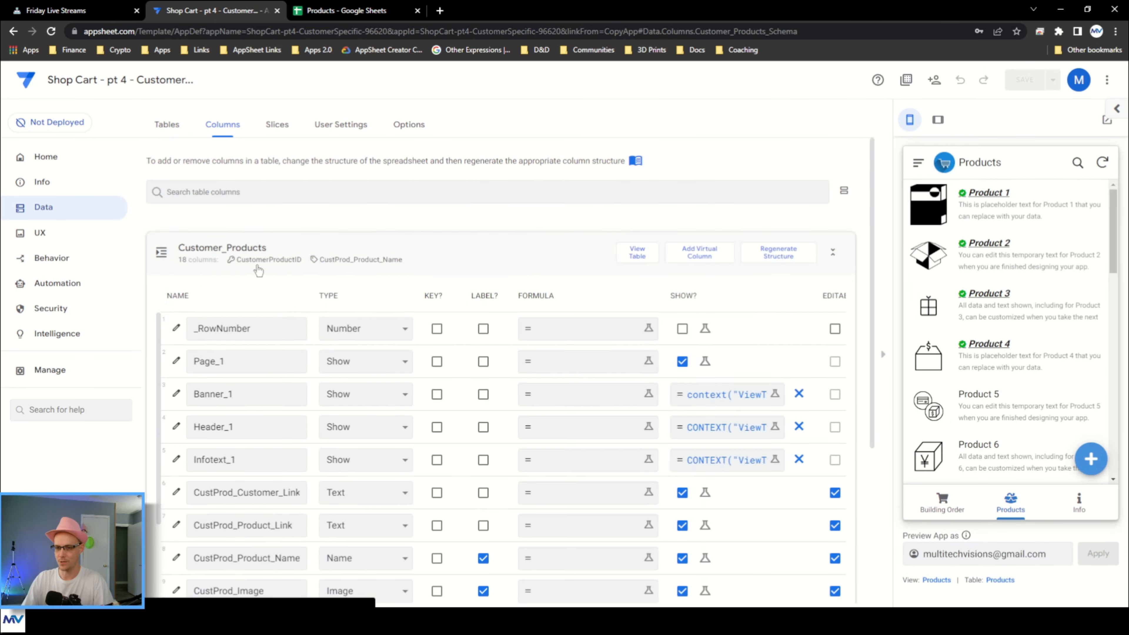
- Make the CustProd_Customer_Link column a Ref to the Customers table with "Is a part of?" enabled
scroll(351, 329, down, 1)
click(364, 341)
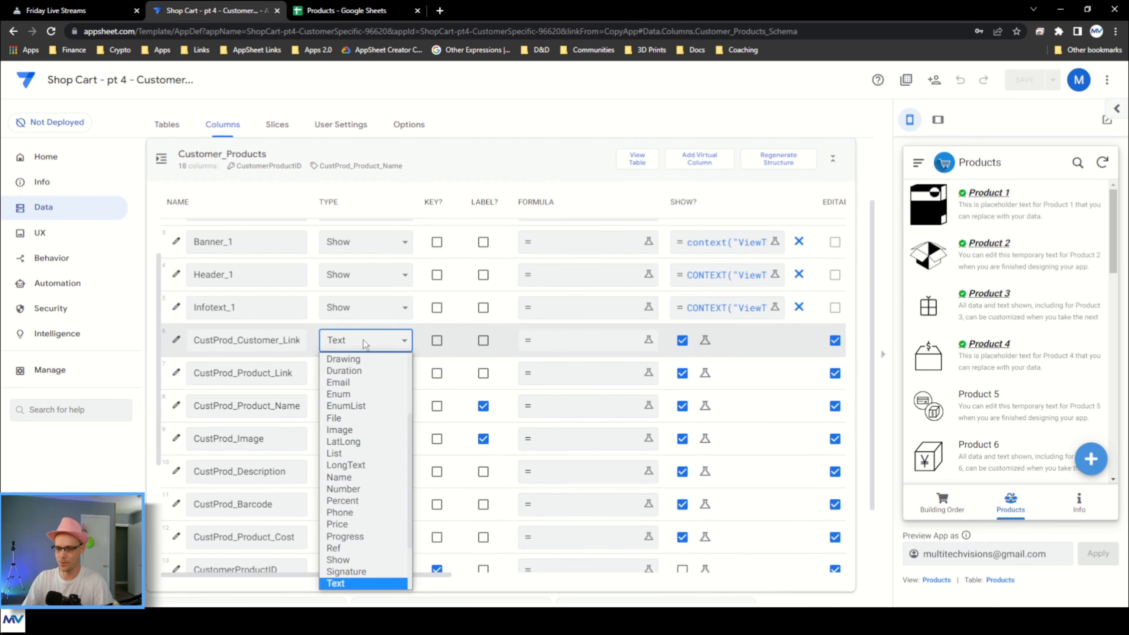
click(338, 547)
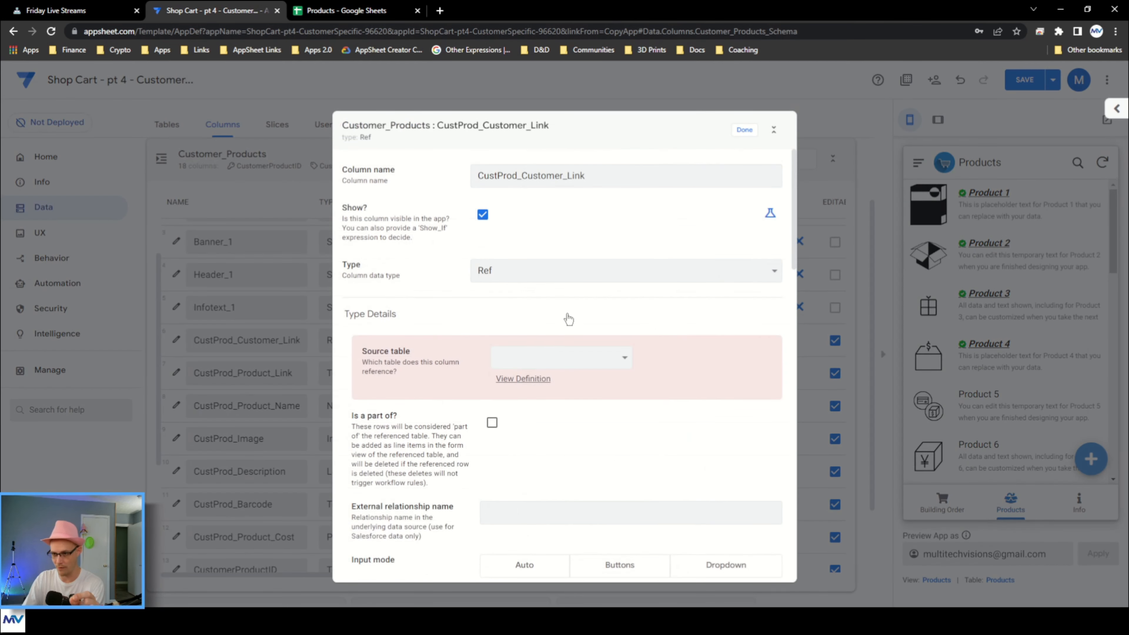
click(562, 358)
click(546, 399)
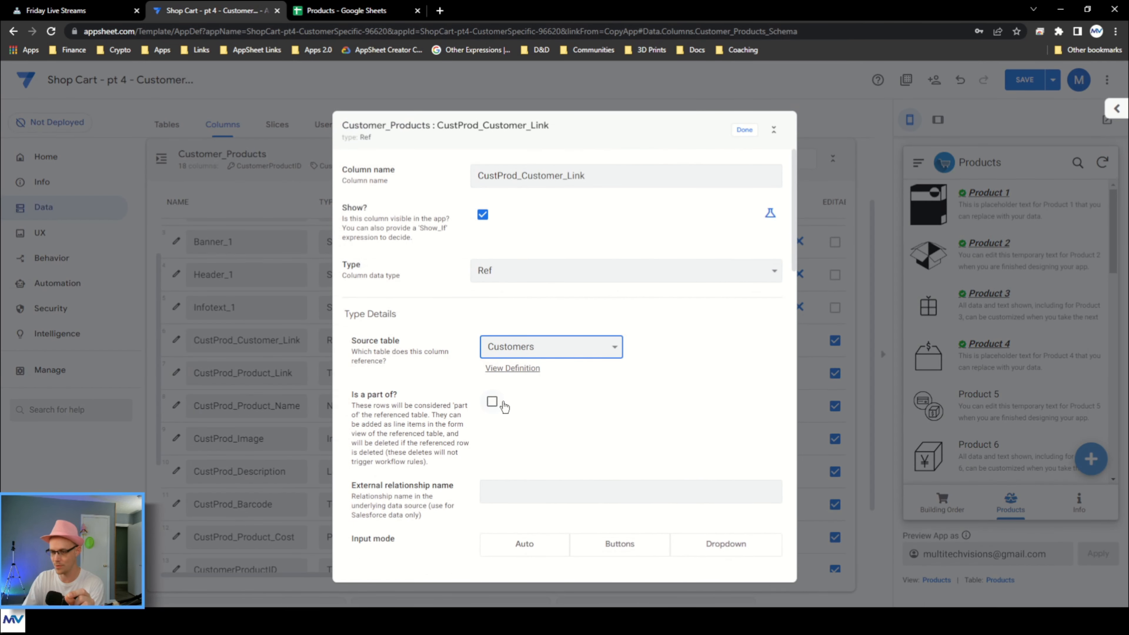
click(492, 403)
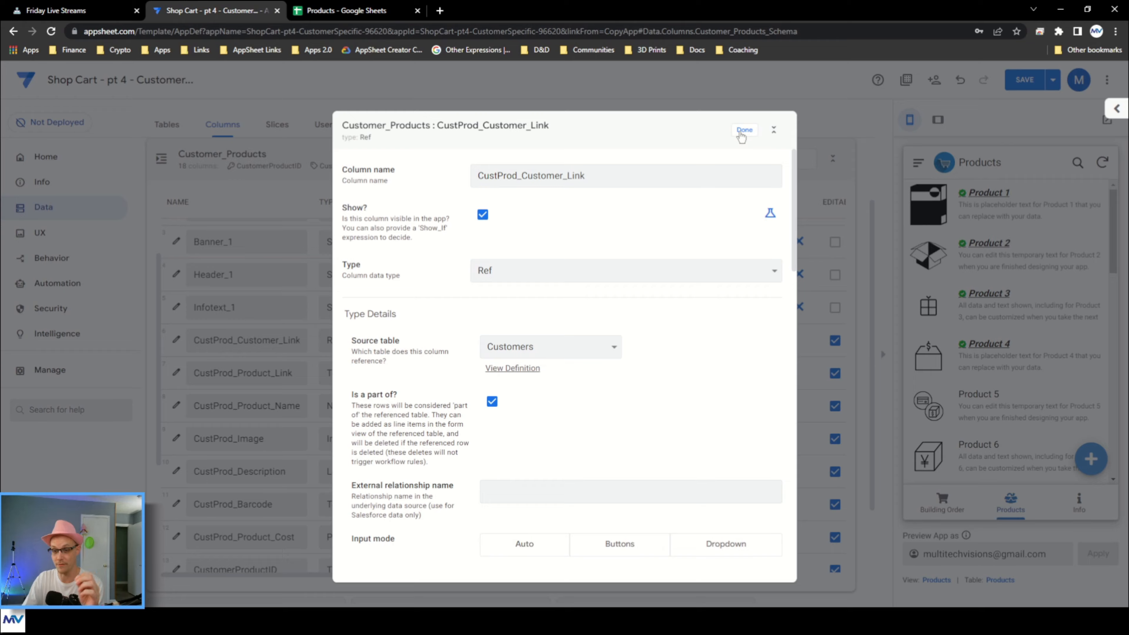
click(744, 130)
- Change the CustProd_Product_Link column's type to Ref and open its source table choices
click(355, 373)
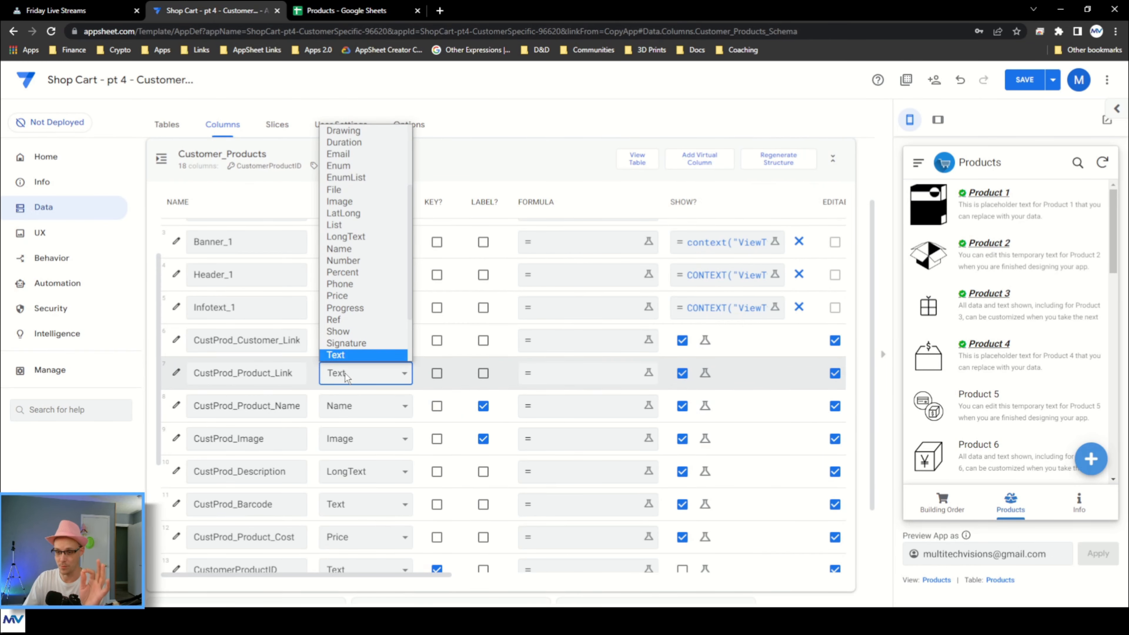
click(358, 327)
click(502, 358)
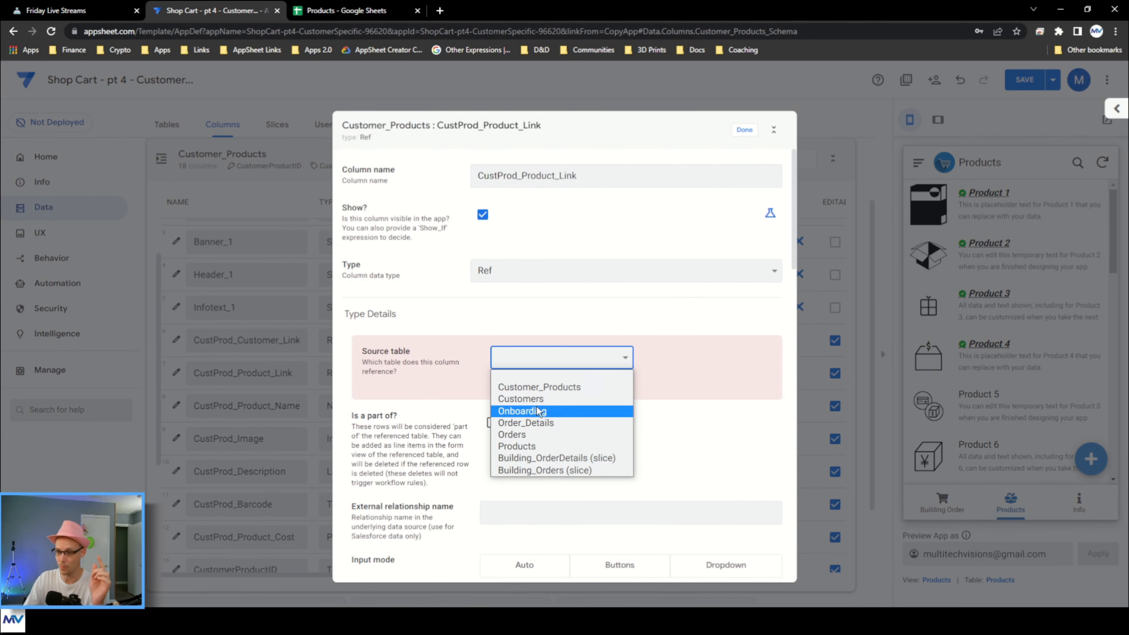